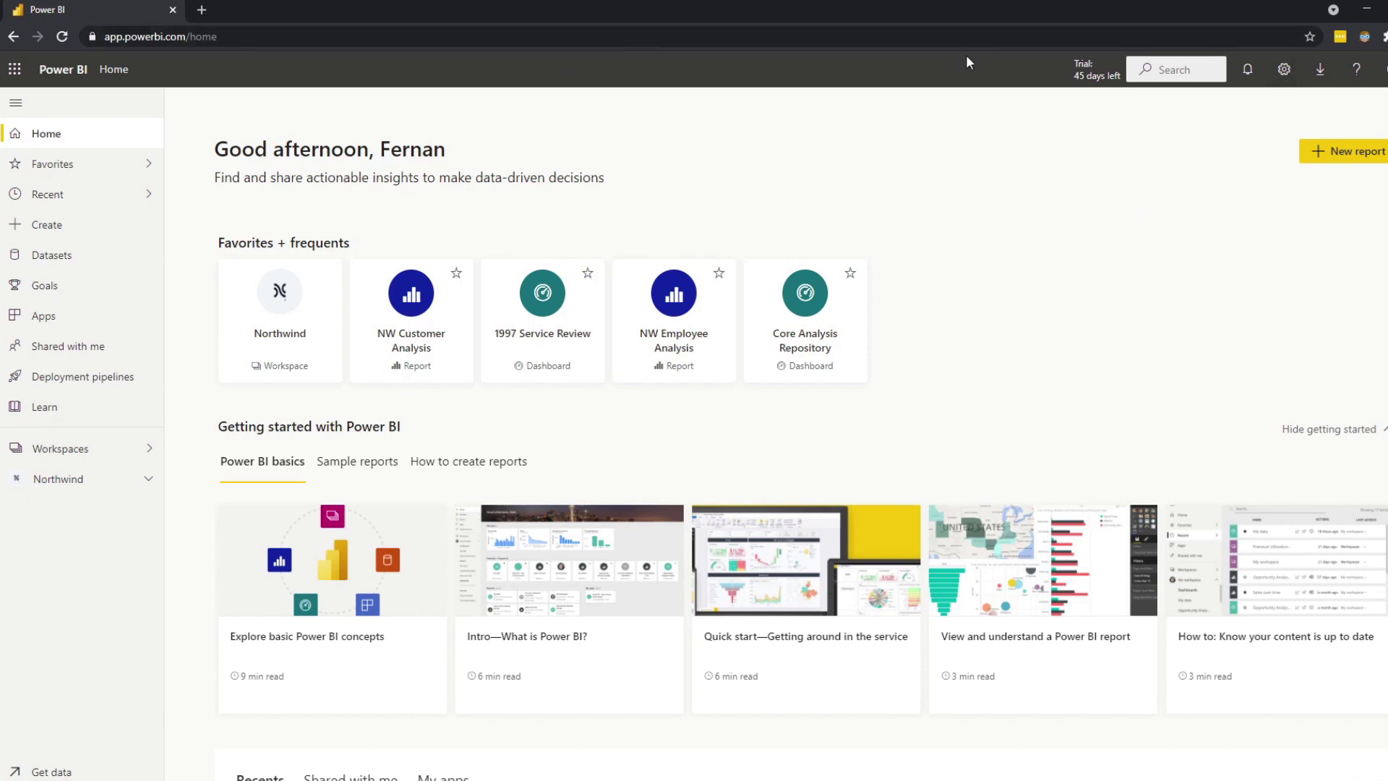
Step: In Settings > Language, set the Power BI Service display language to français and apply it
left_click(1283, 70)
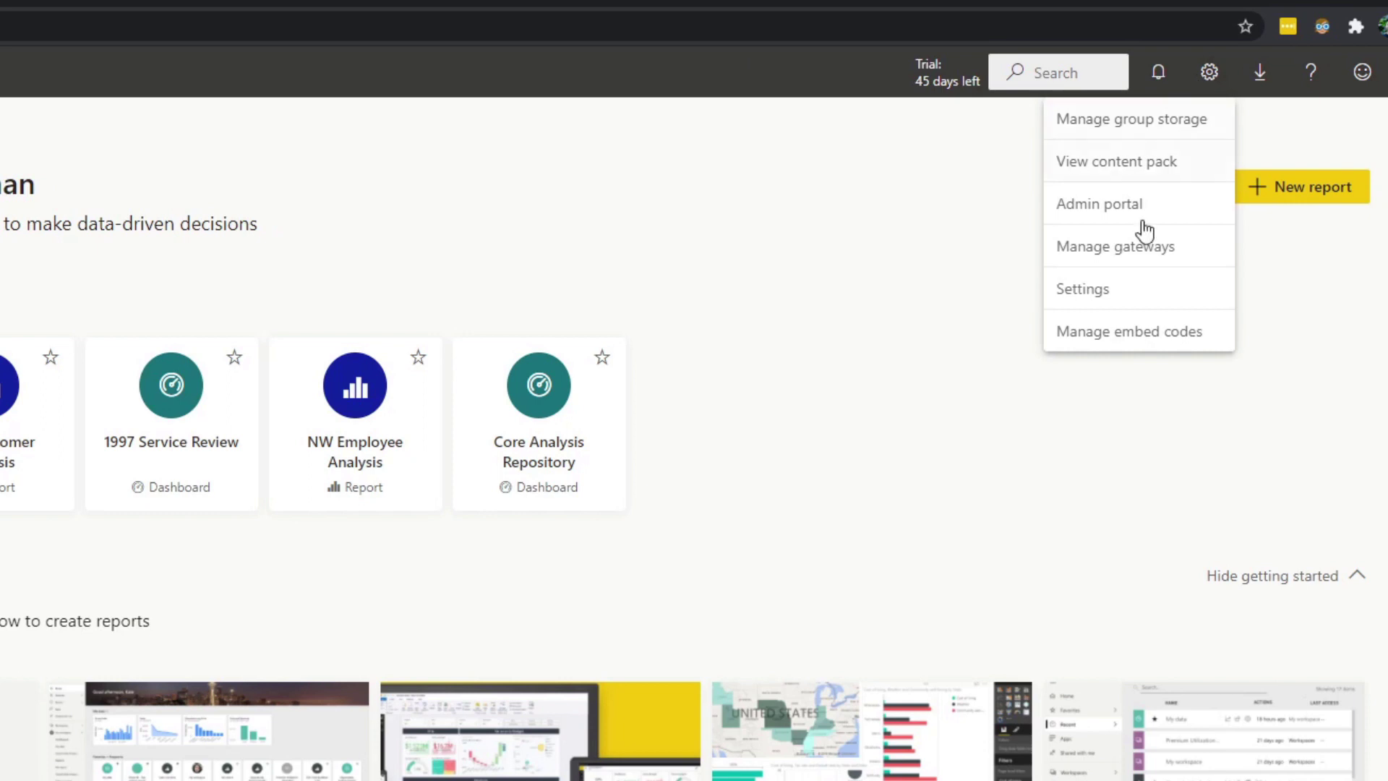
left_click(1101, 293)
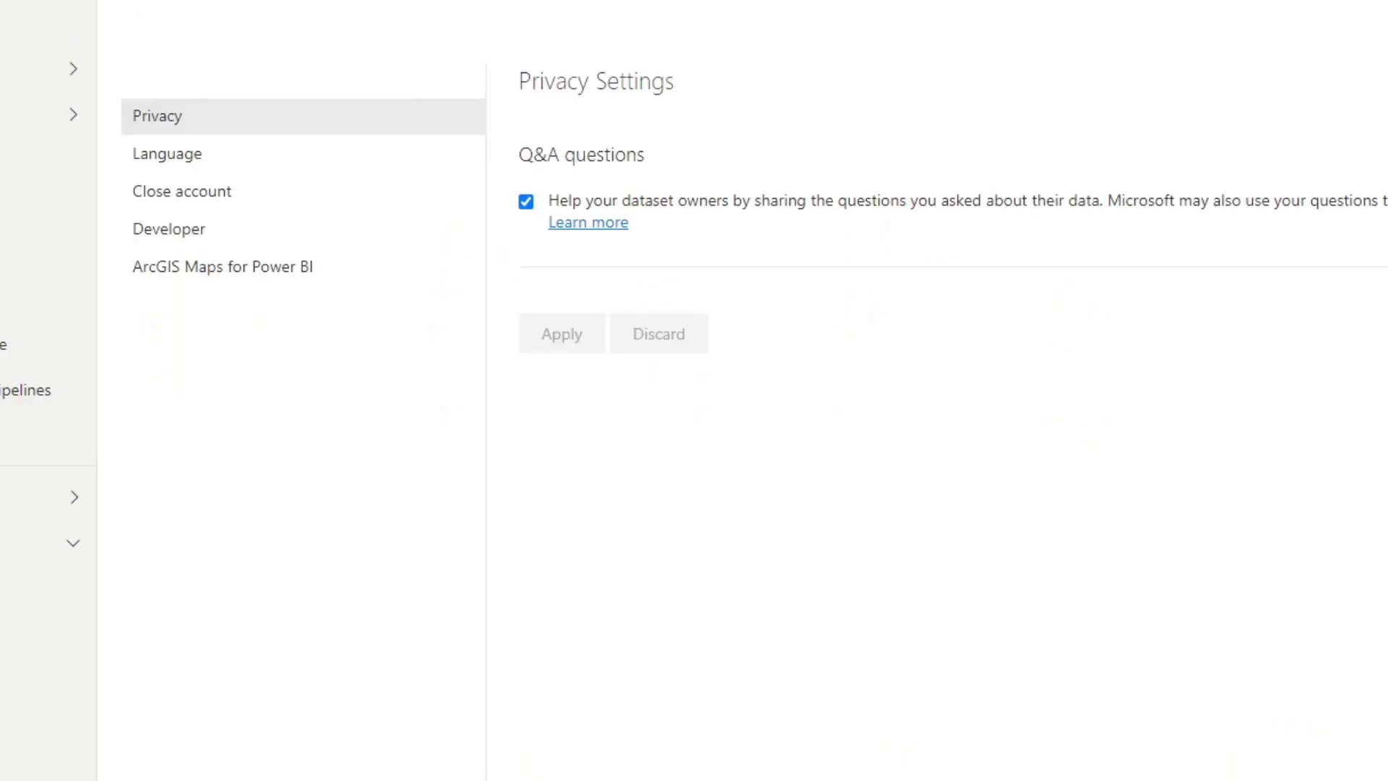
left_click(181, 158)
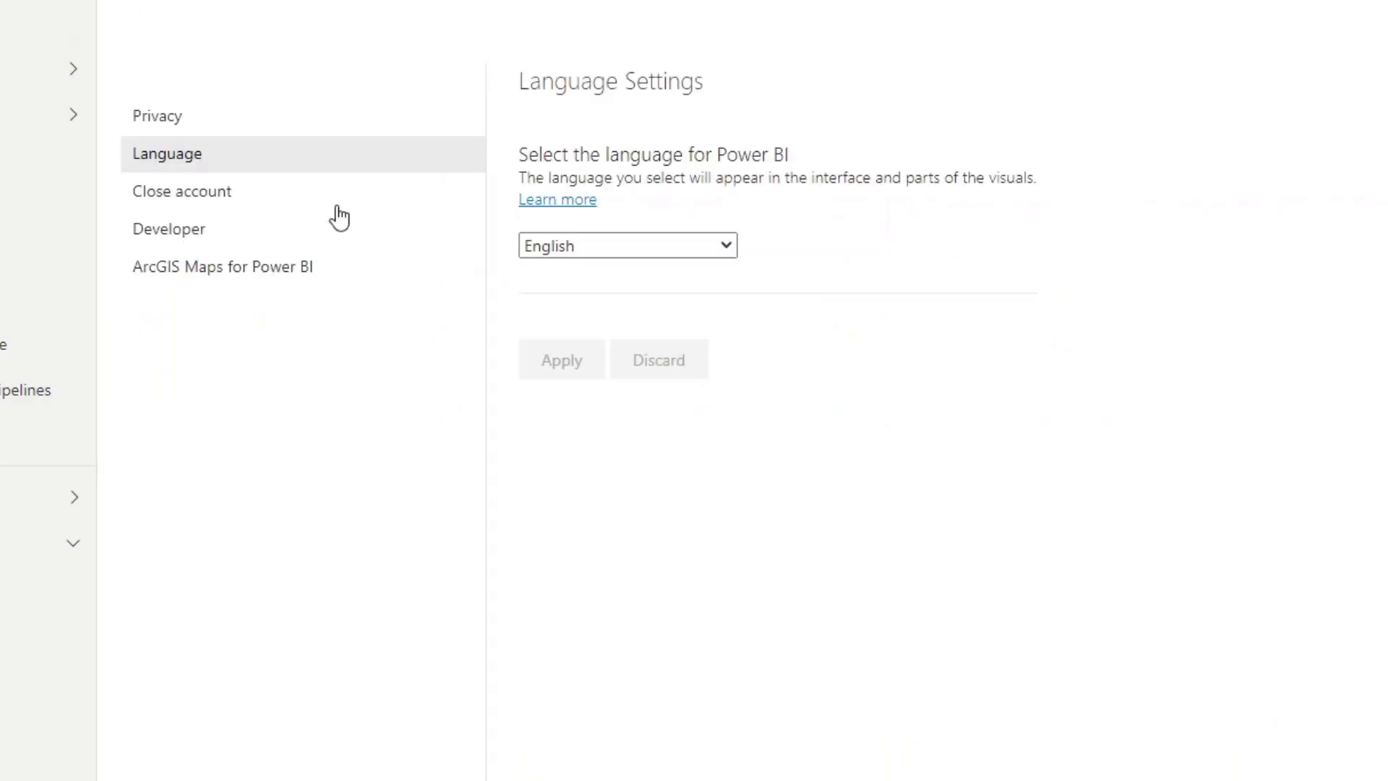
left_click(672, 247)
scroll(627, 448, "down", 5)
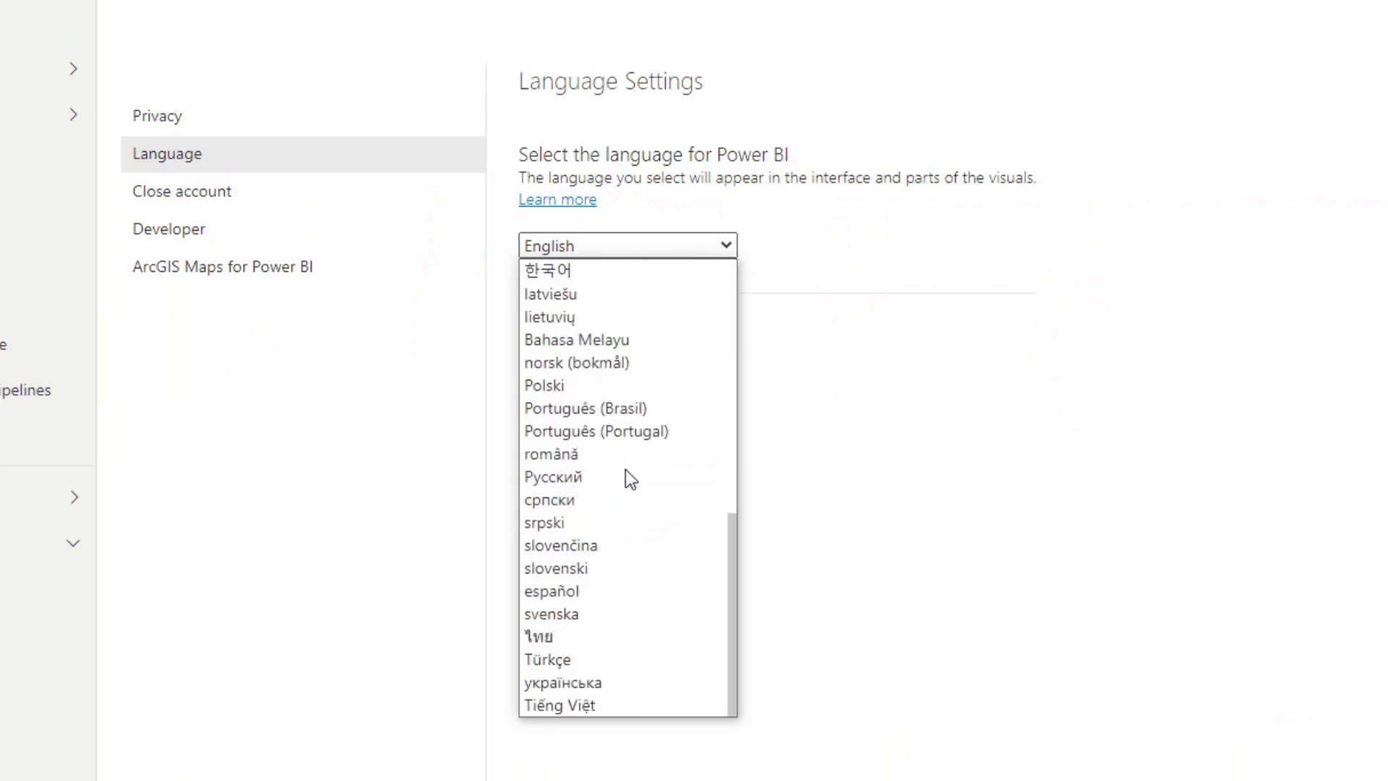
scroll(600, 453, "up", 5)
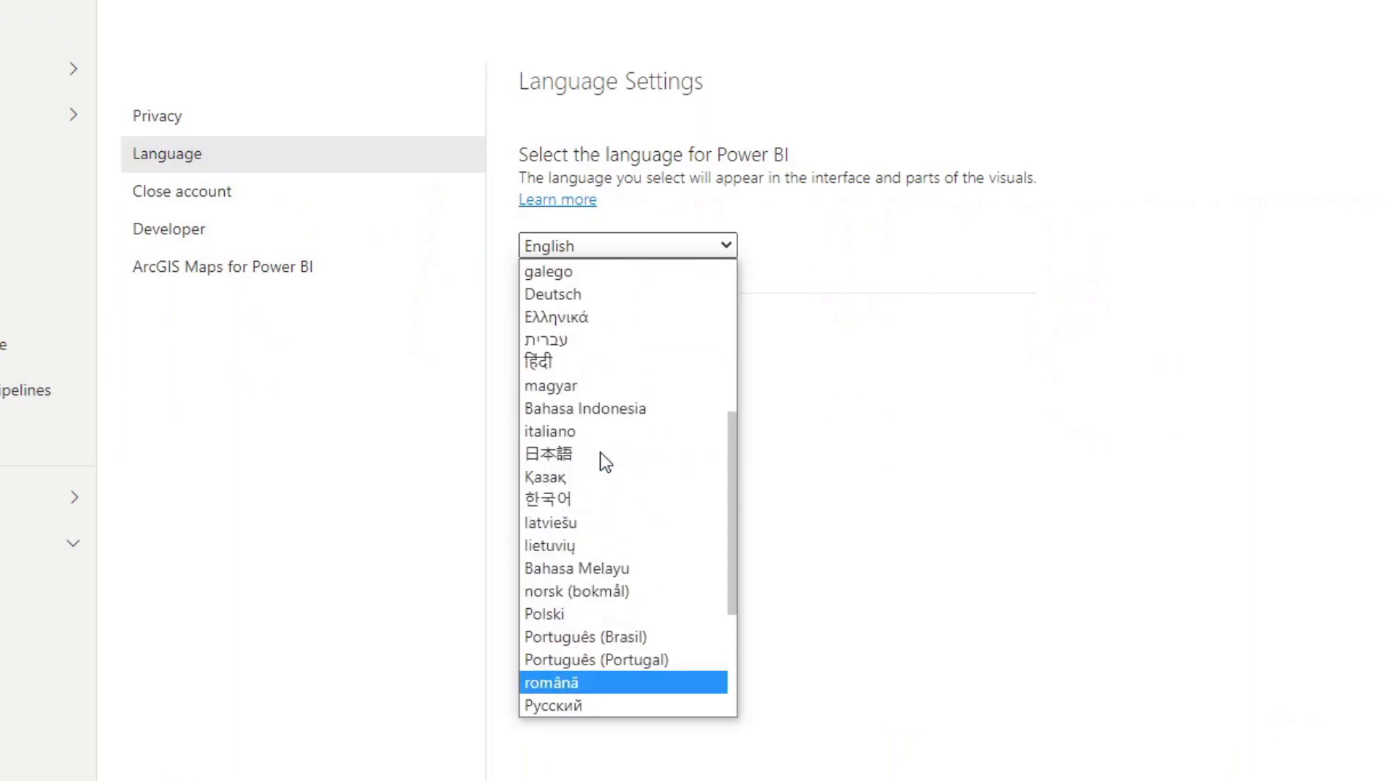
scroll(600, 451, "up", 2)
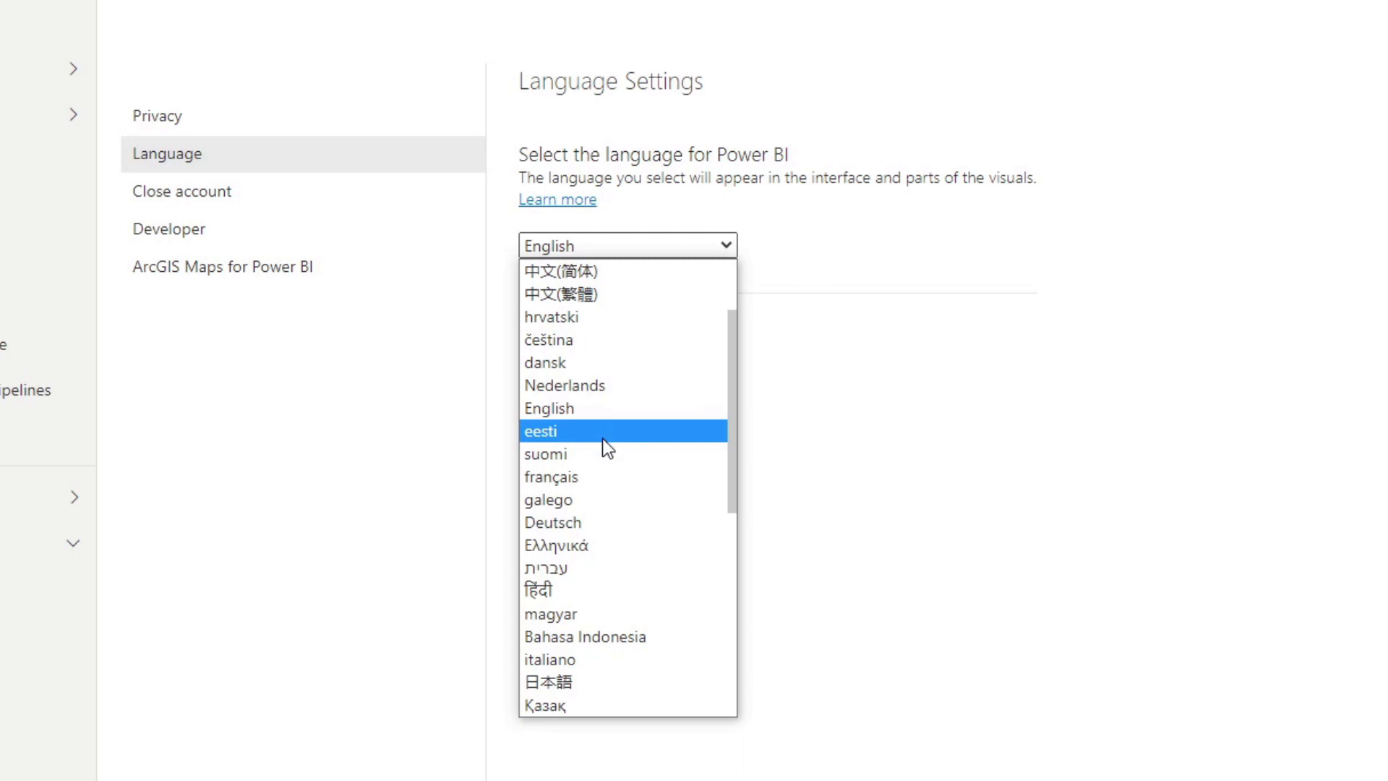
scroll(600, 475, "down", 6)
scroll(600, 475, "up", 6)
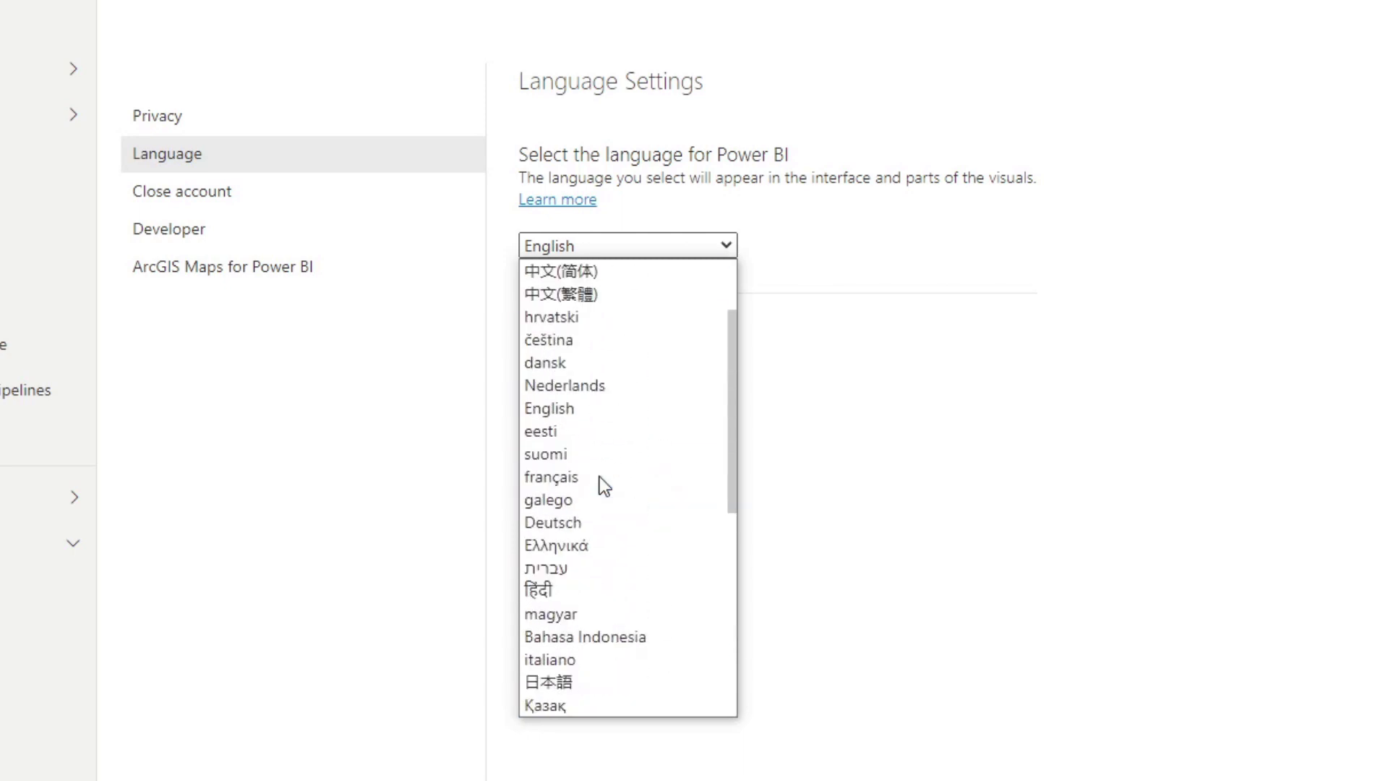
left_click(601, 474)
left_click(556, 362)
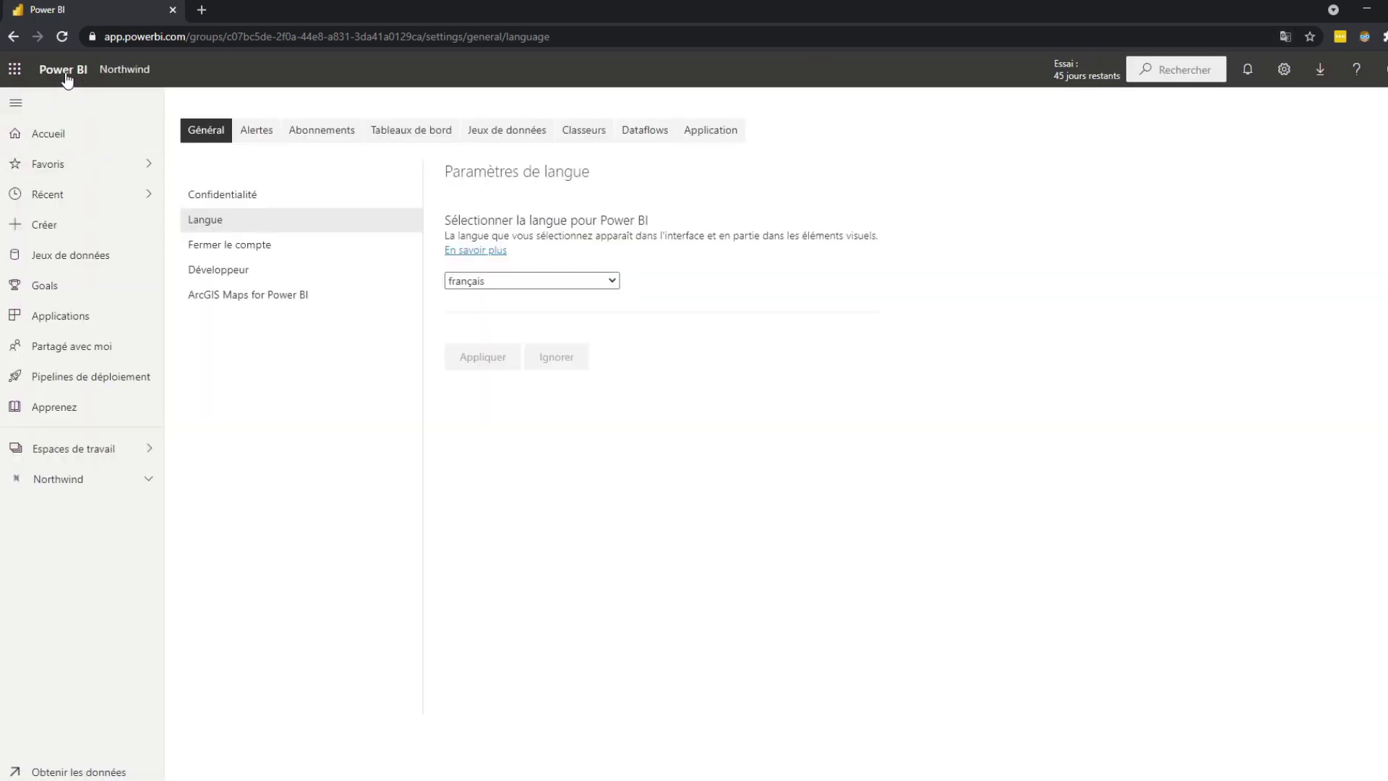
Step: Go Home, enter the Northwind workspace and open the NW Employee Analysis report
left_click(64, 70)
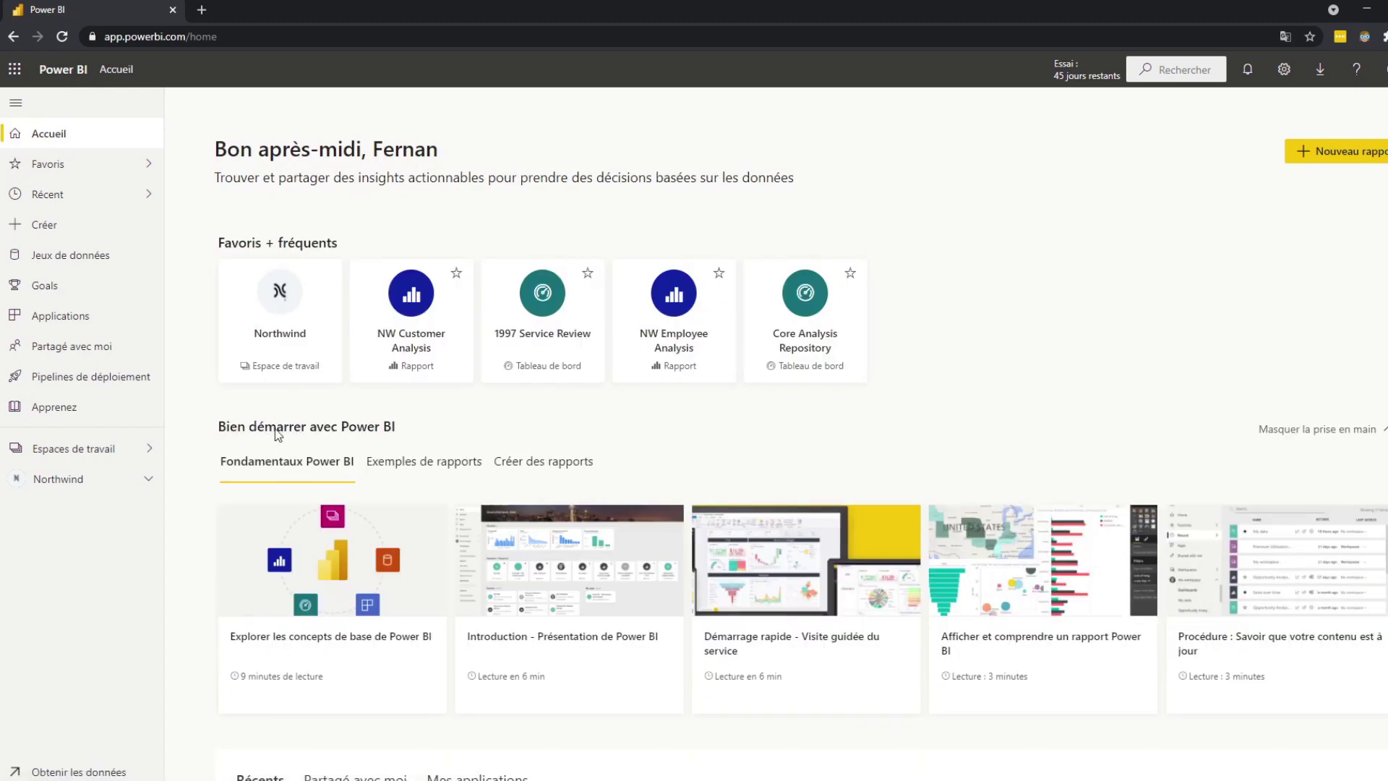
left_click(286, 322)
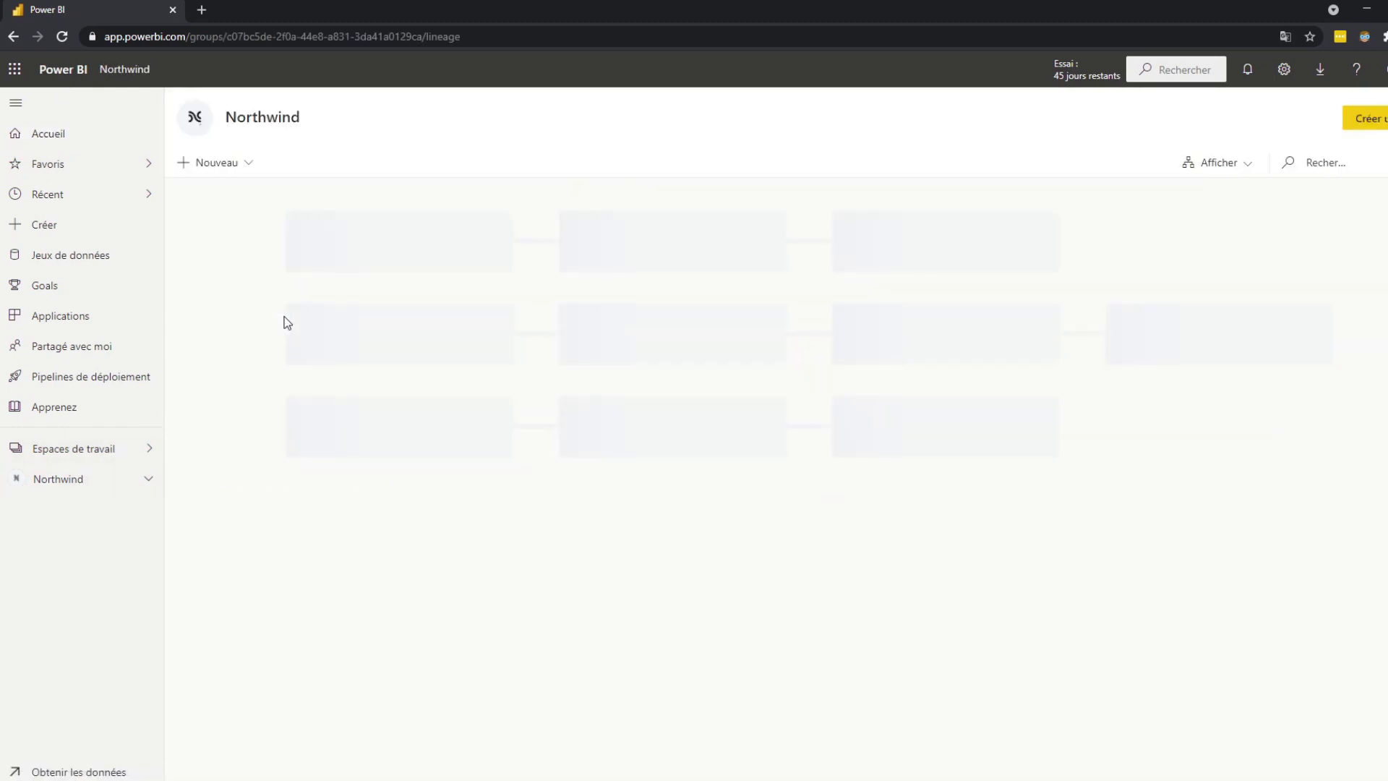
left_click(908, 232)
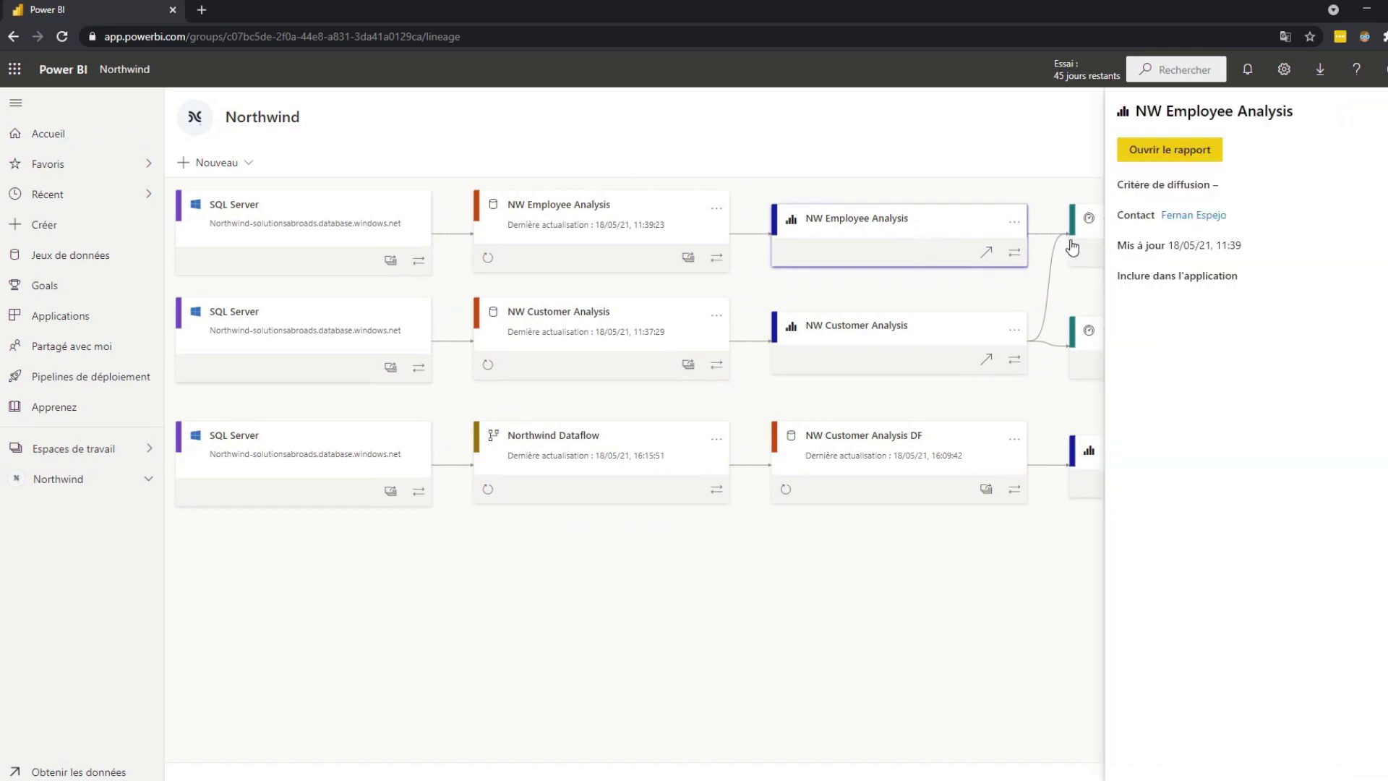
left_click(1175, 150)
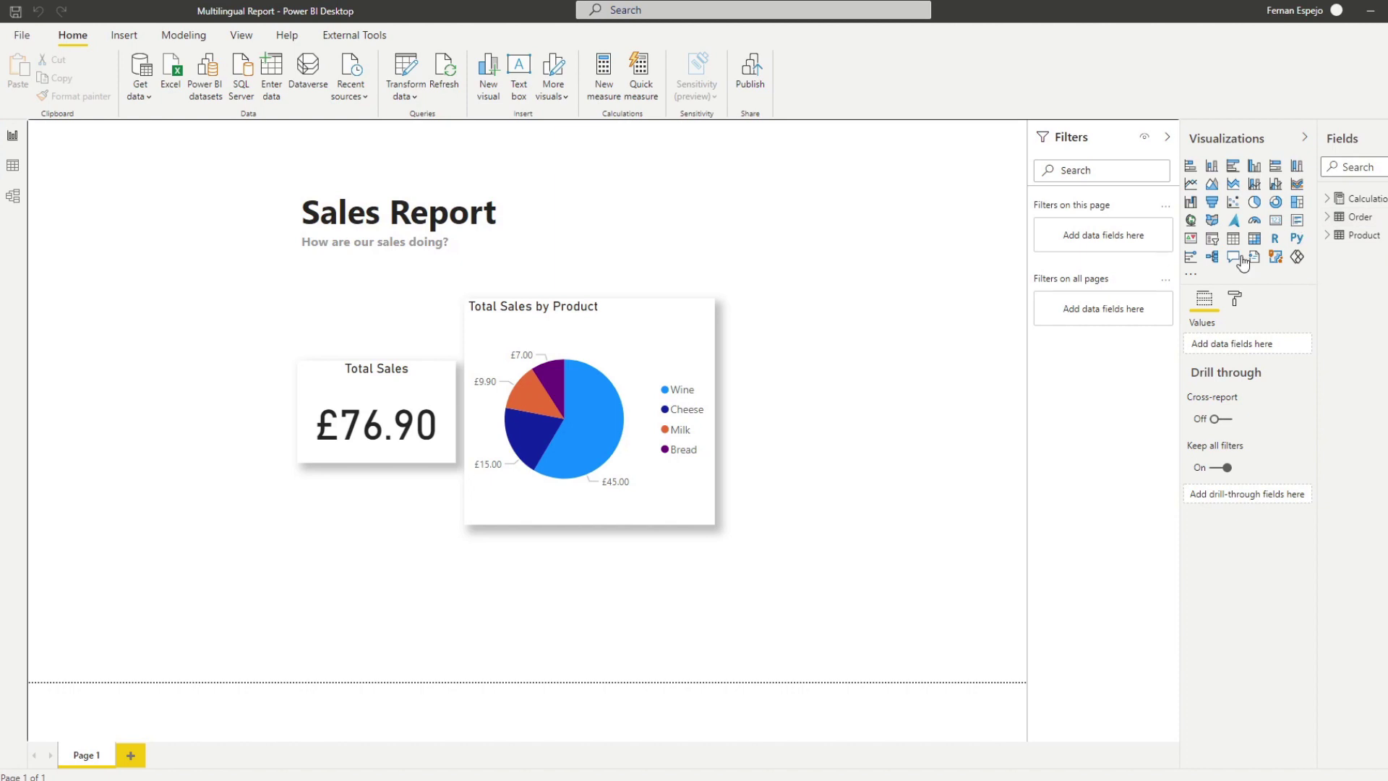
left_click(12, 165)
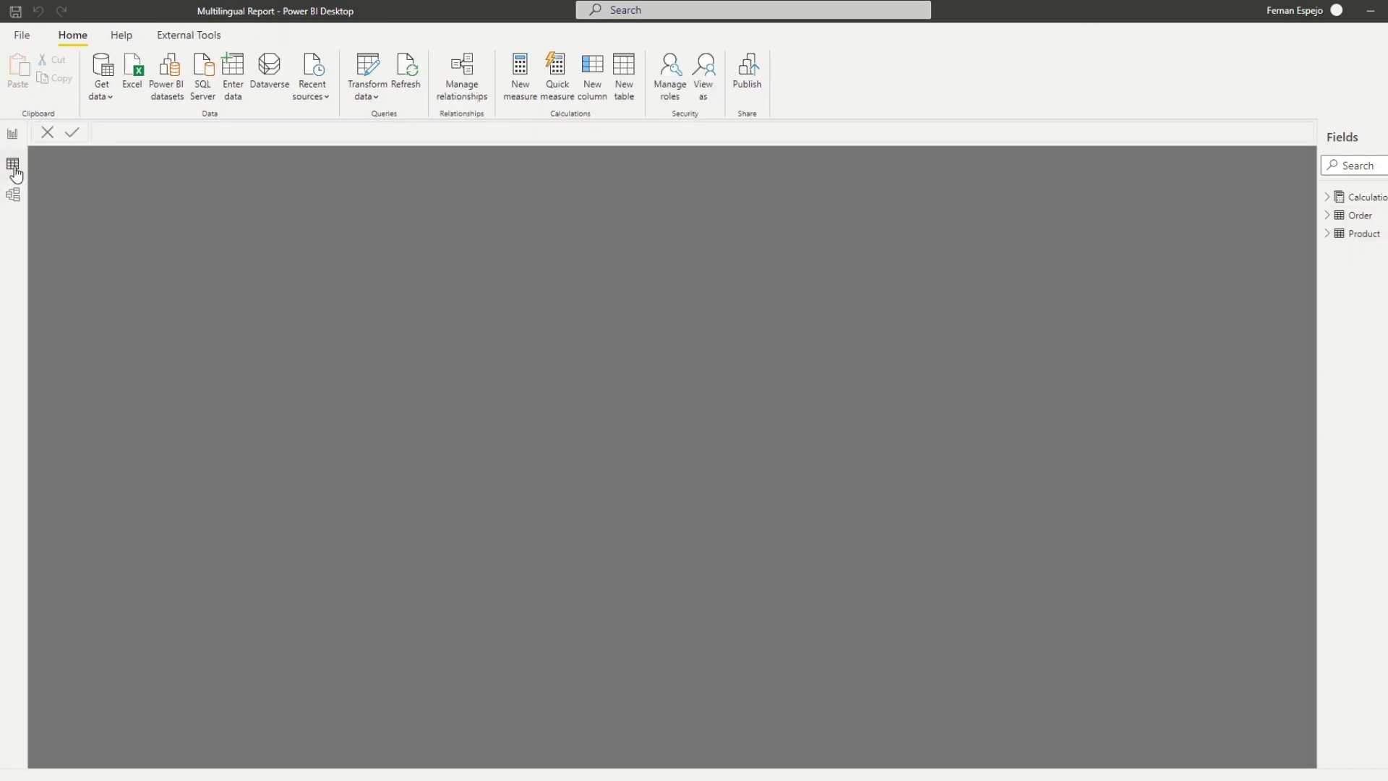
left_click(1361, 217)
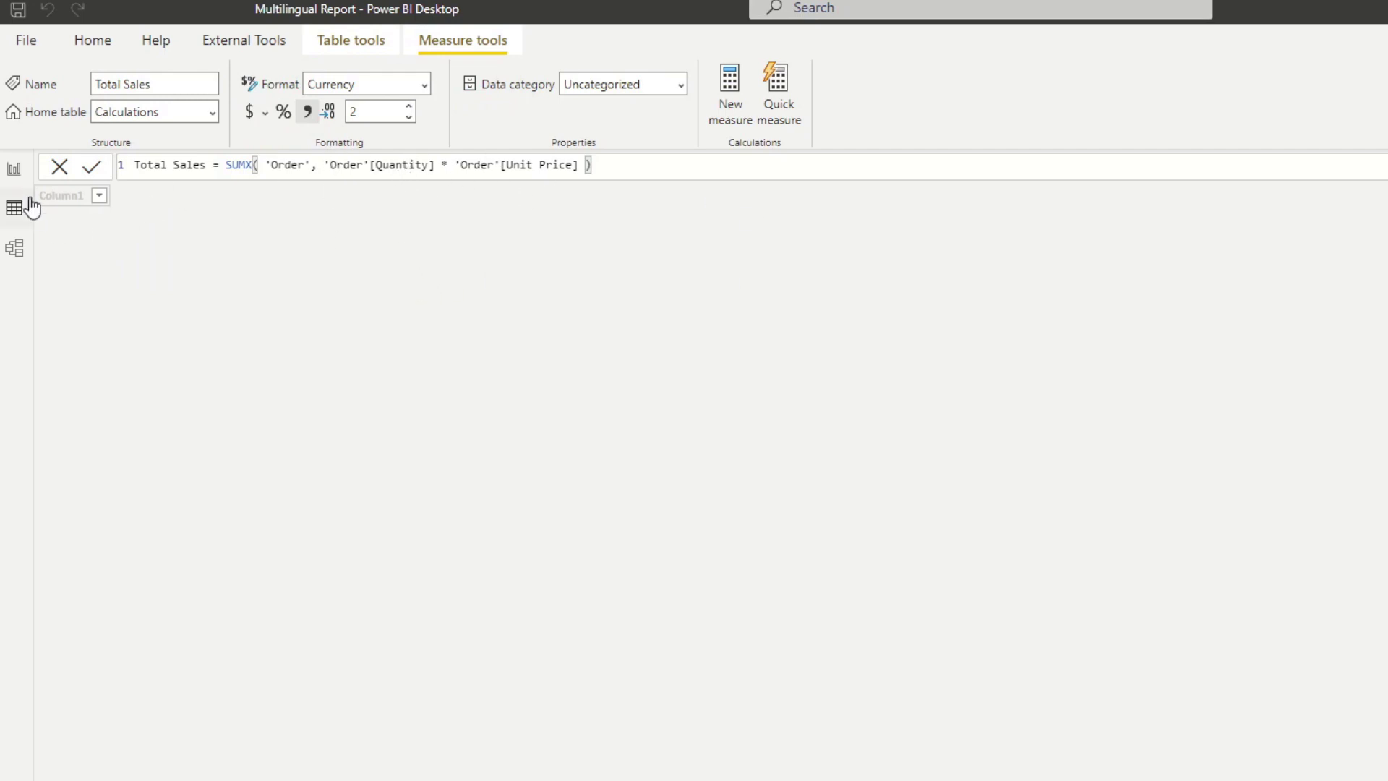
left_click(16, 172)
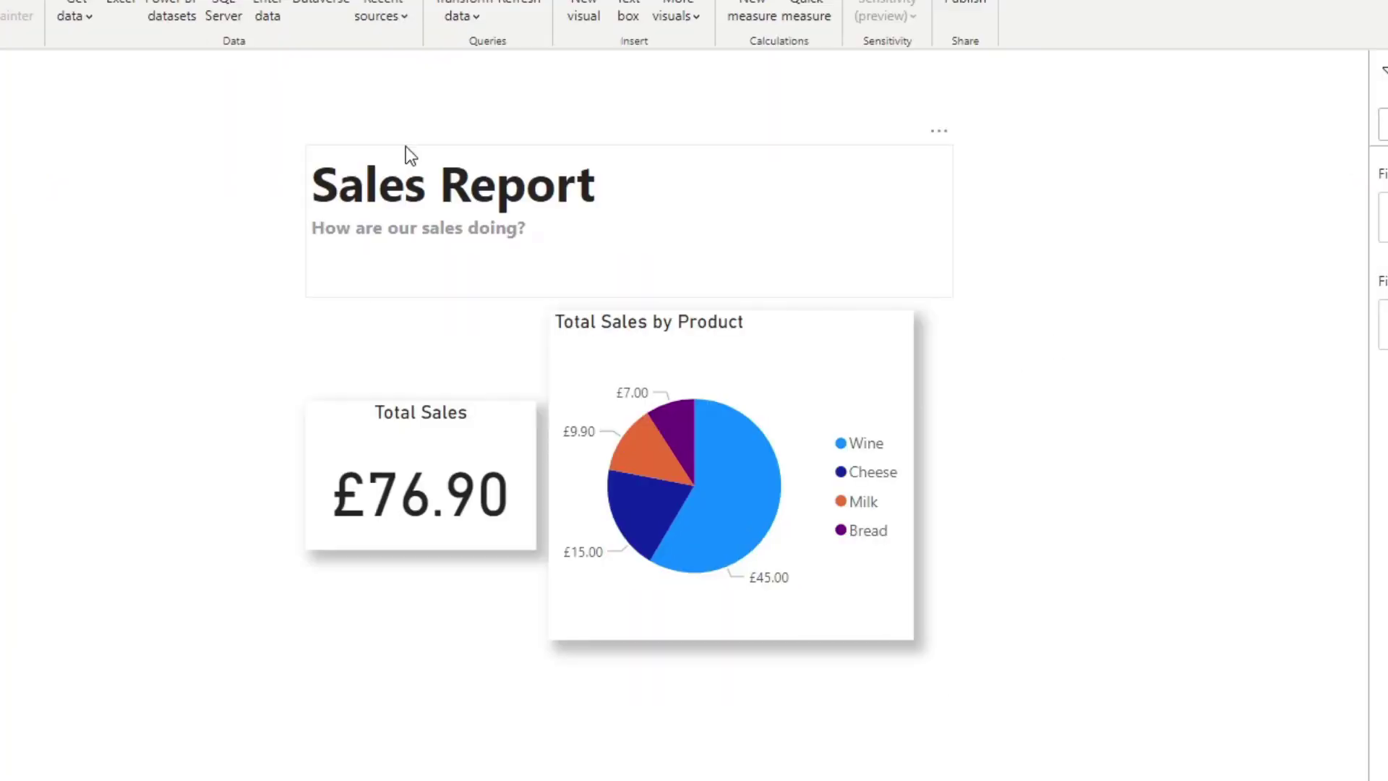
left_click(441, 444)
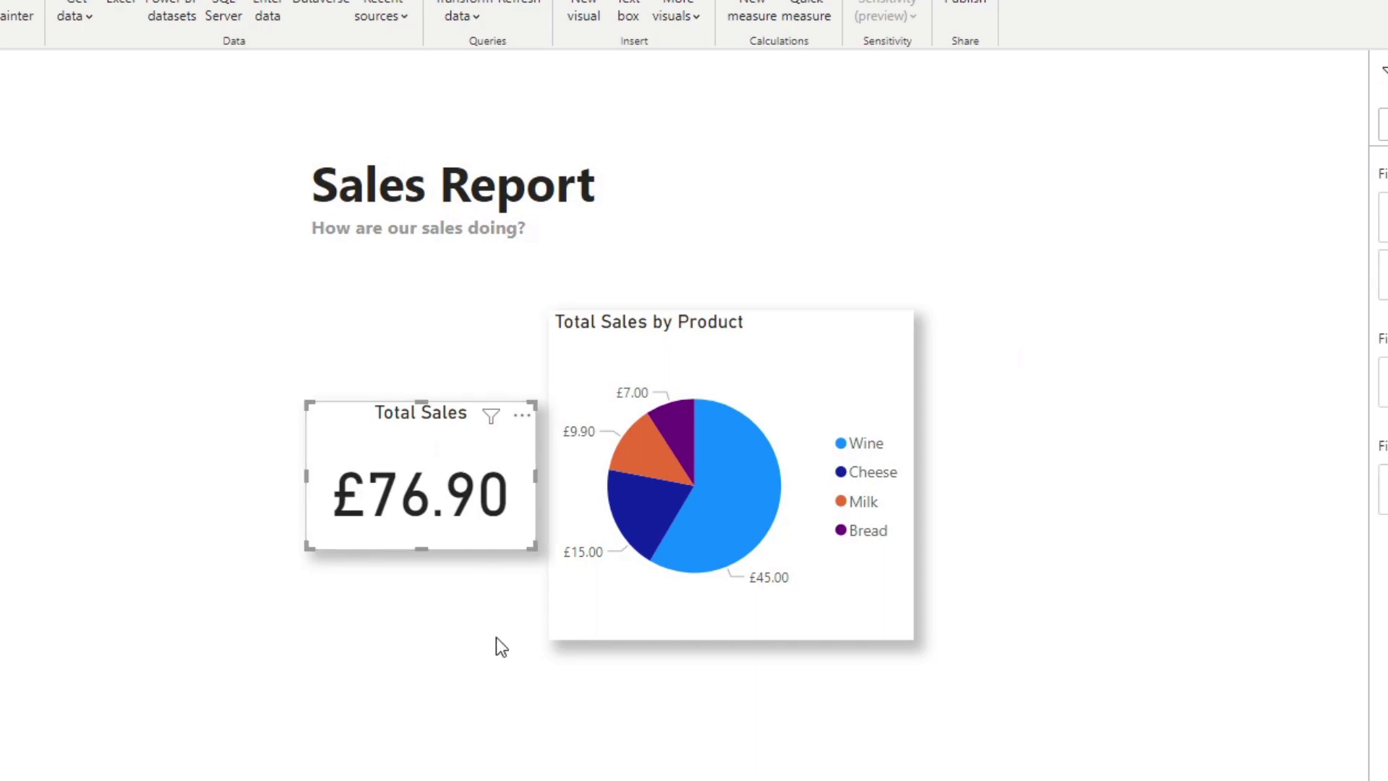
left_click(766, 339)
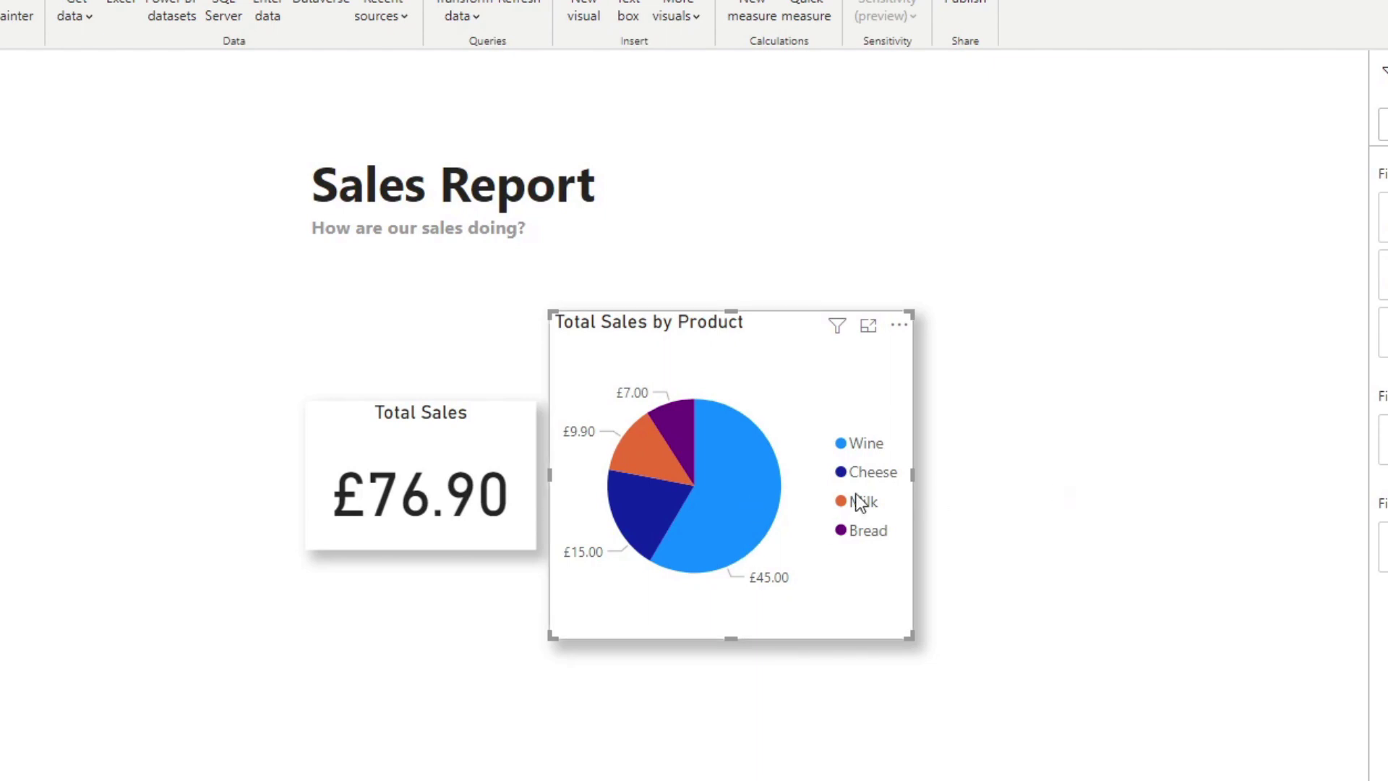
left_click(1078, 398)
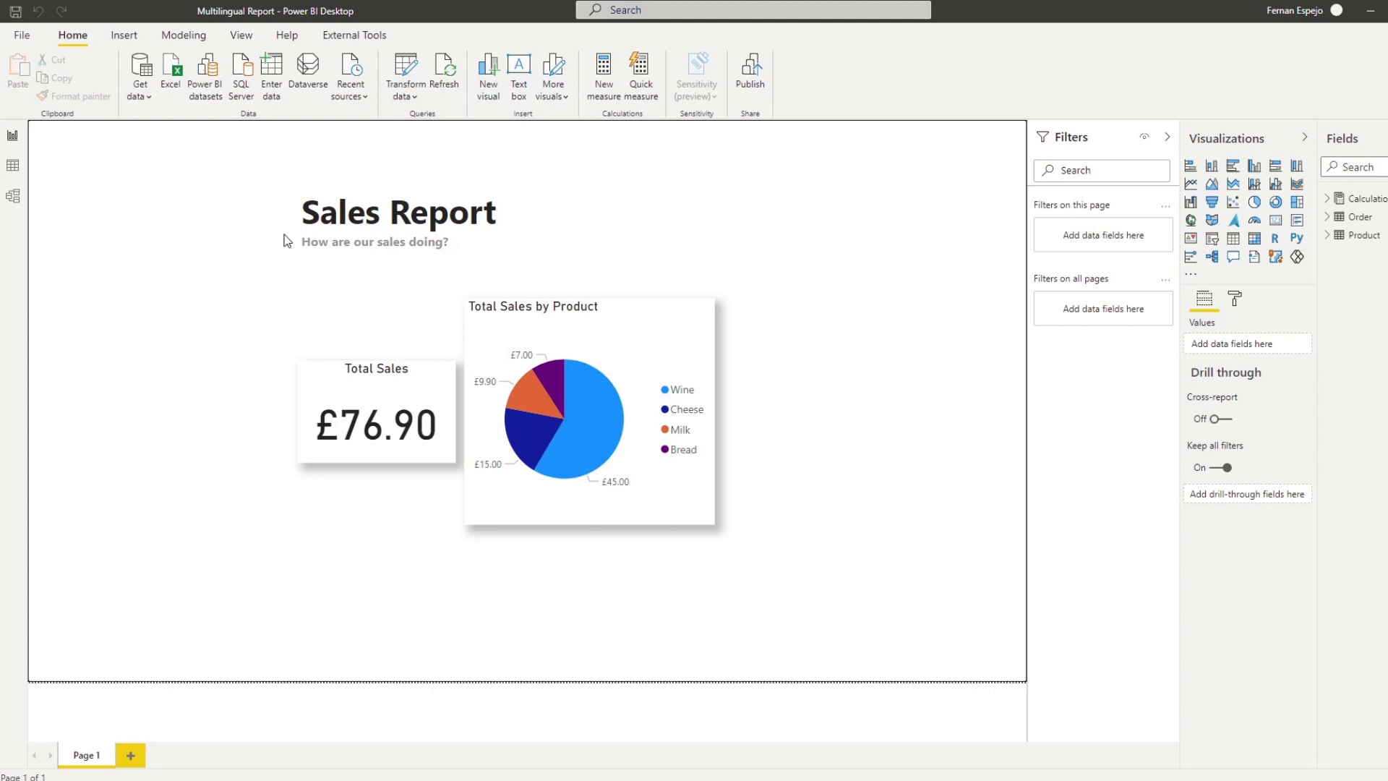
Step: Open Power Query Editor and inspect the Products Translation query's EN and ES columns
left_click(410, 70)
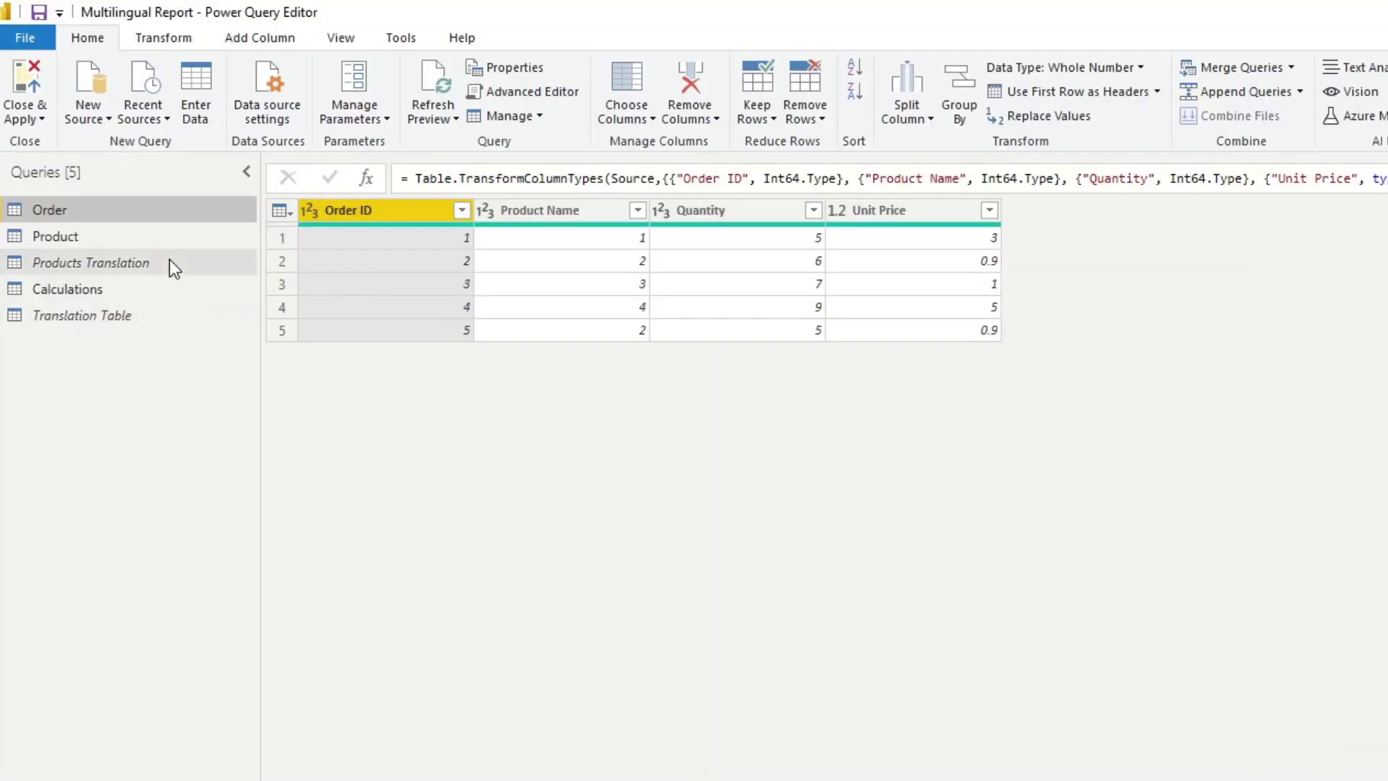
left_click(118, 178)
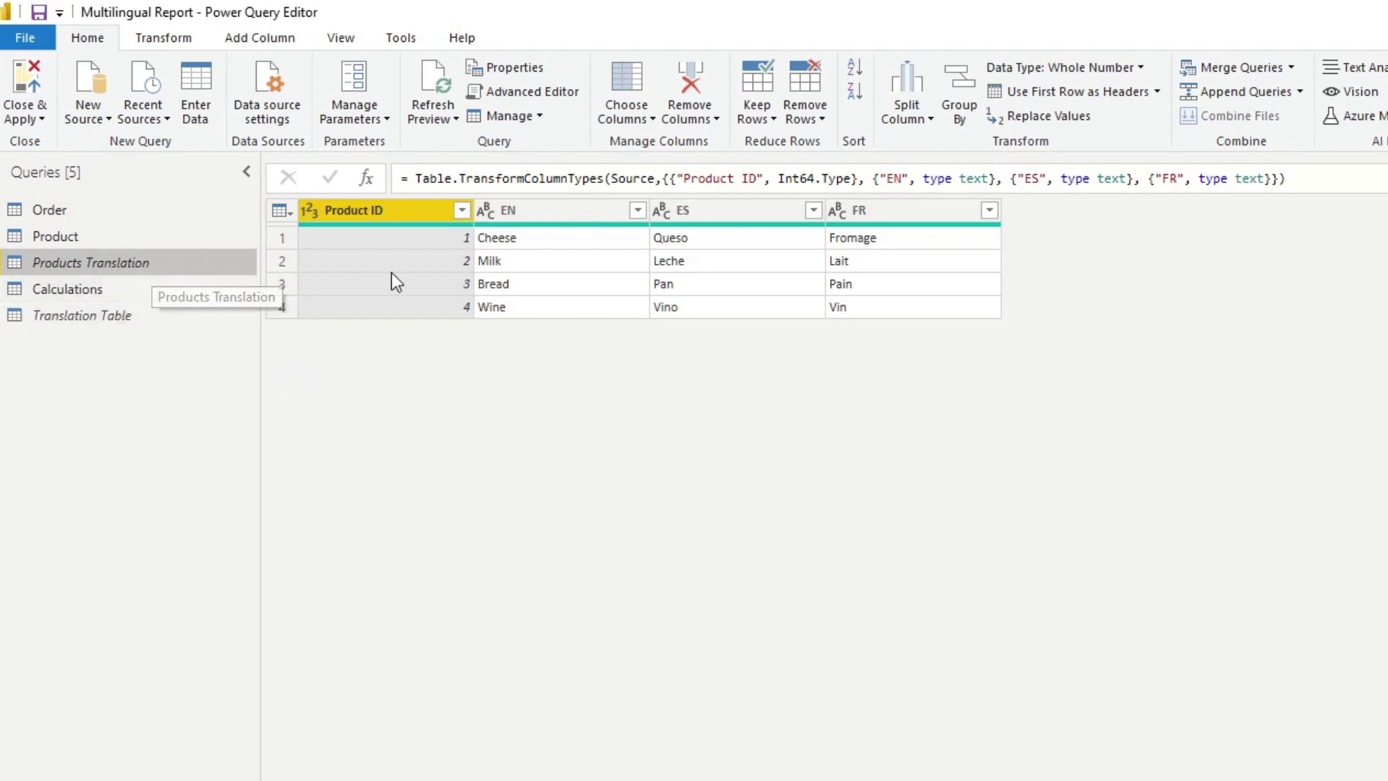
left_click(562, 240)
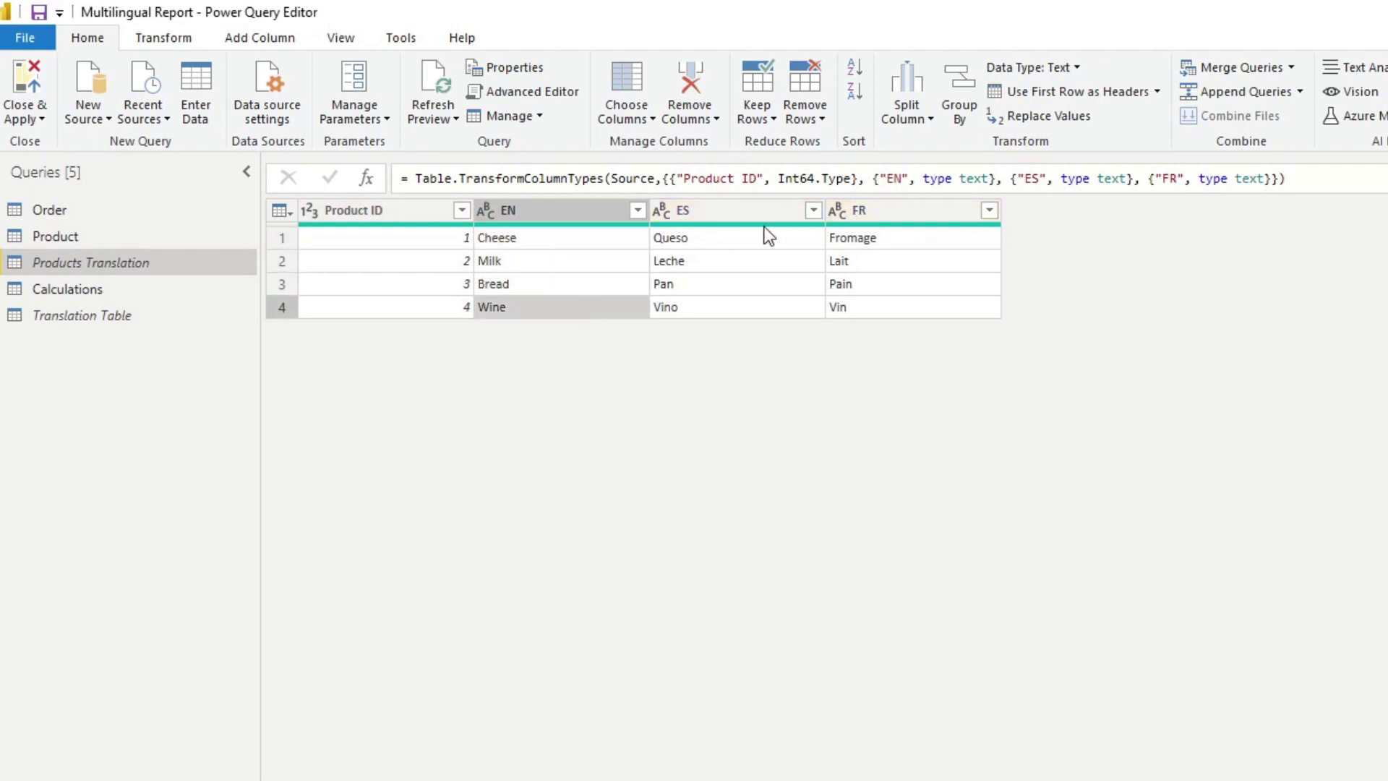
left_click(751, 207)
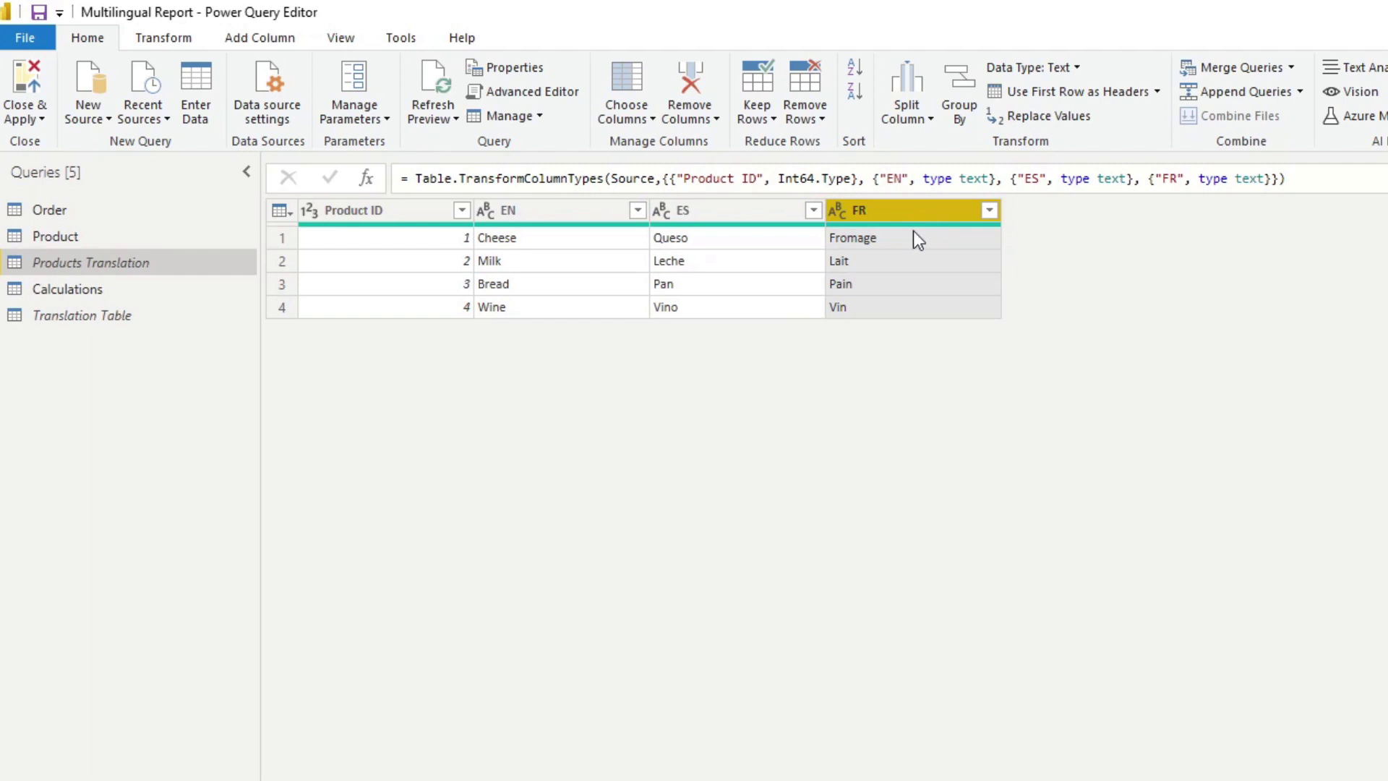
Step: Show the Translation Table query and restore the editor window to full screen
left_click(109, 318)
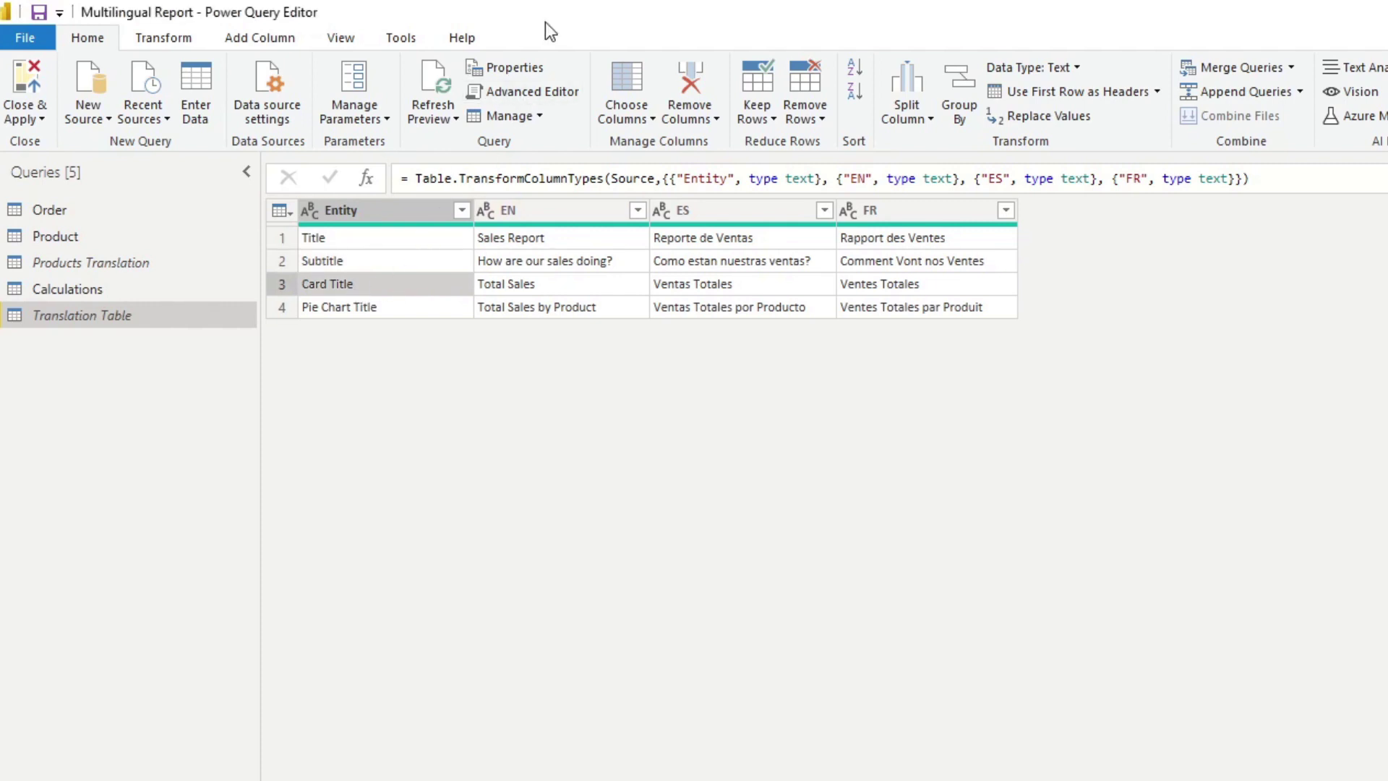
left_click_drag(545, 22, 1344, 94)
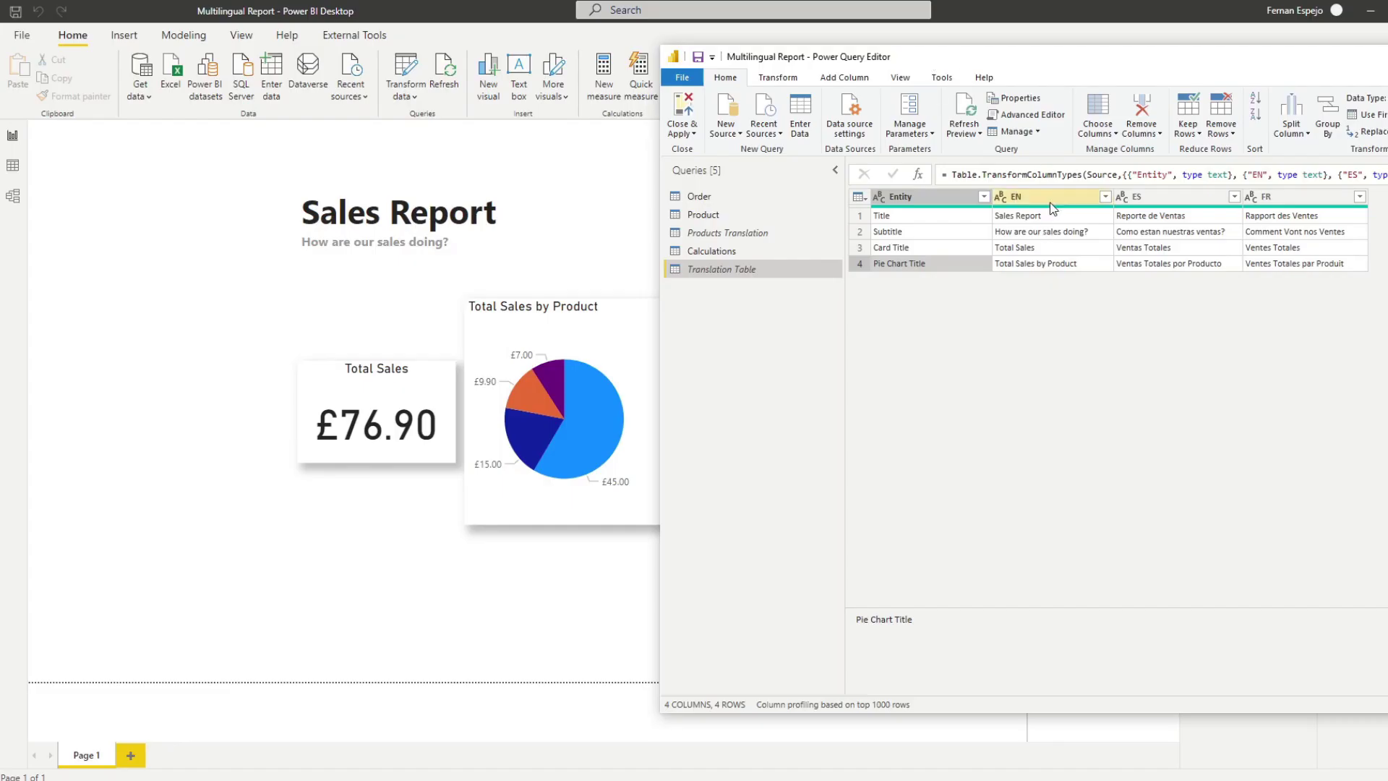
left_click_drag(1045, 58, 854, 2)
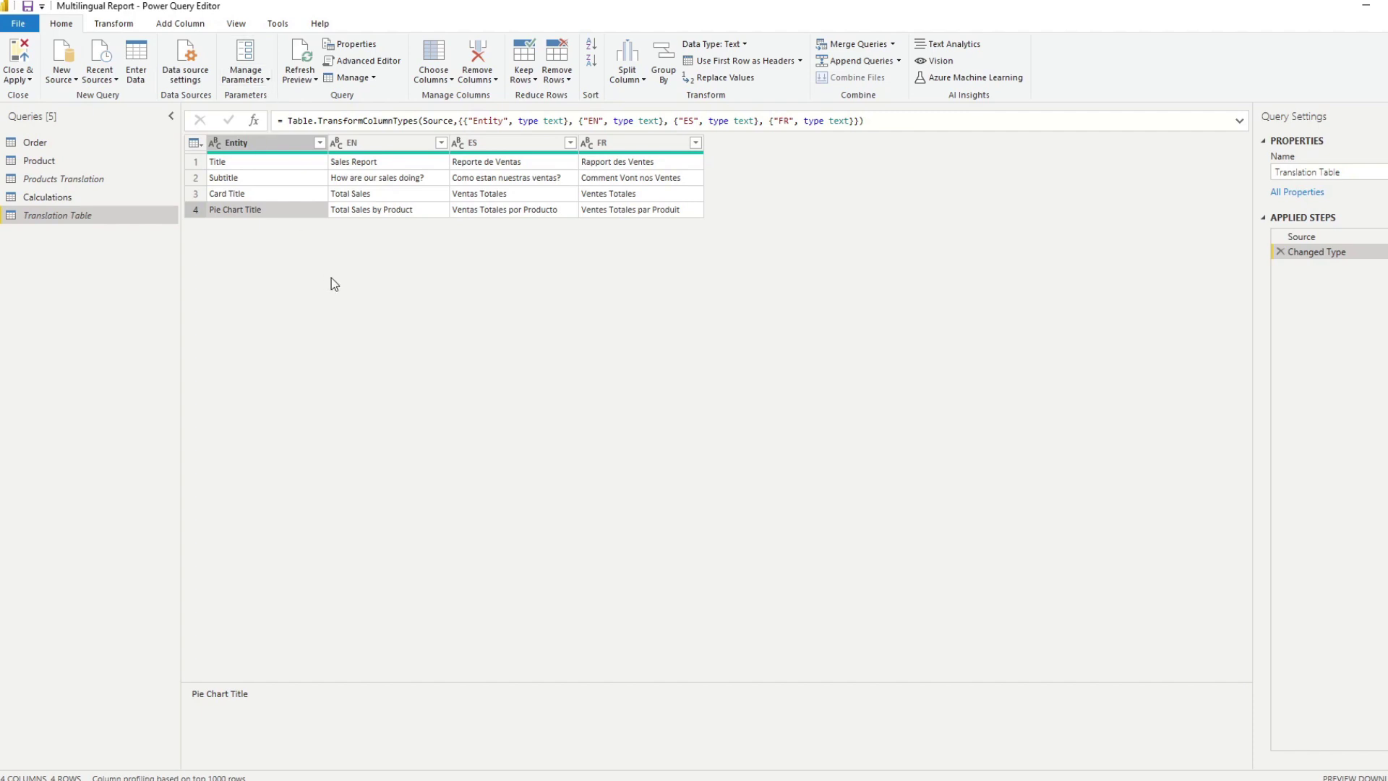
Step: Create a new parameter named Language of type Text
left_click(254, 78)
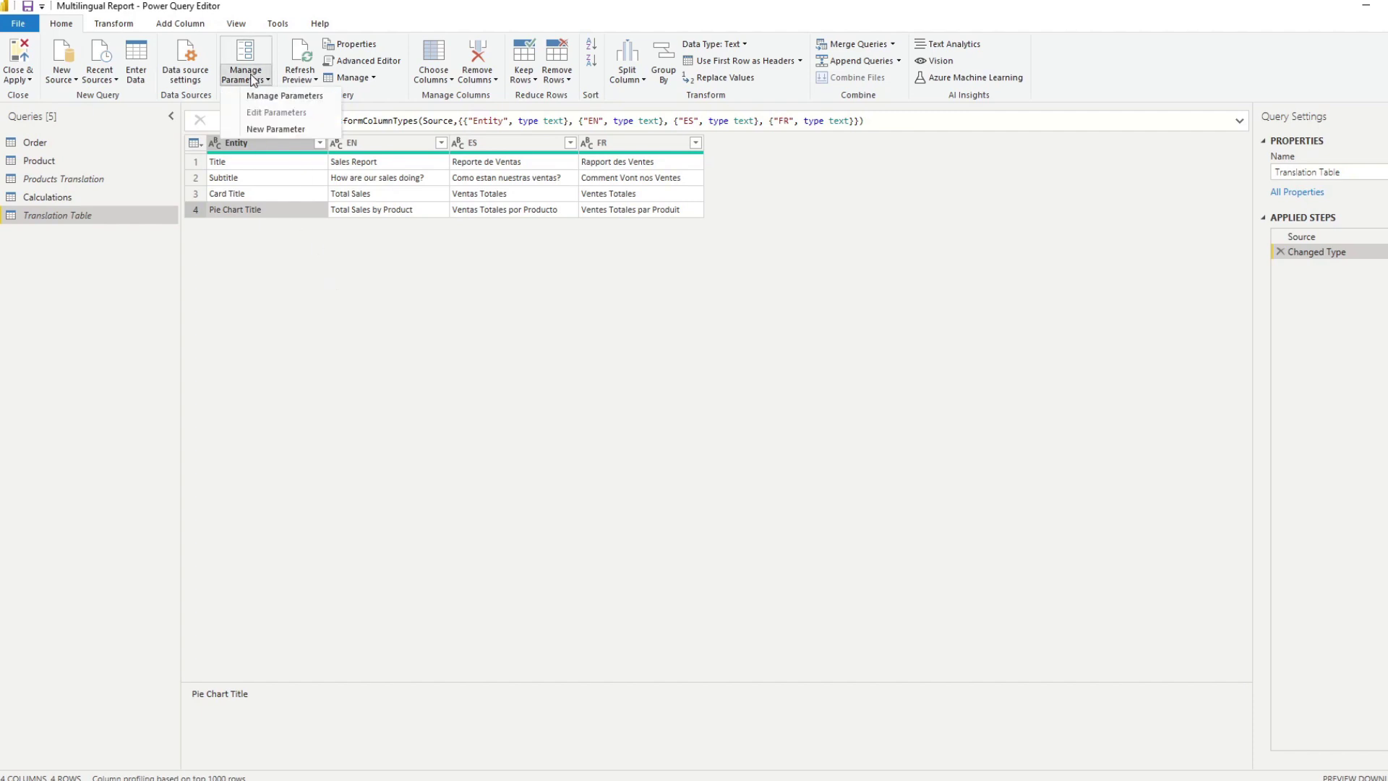
left_click(254, 133)
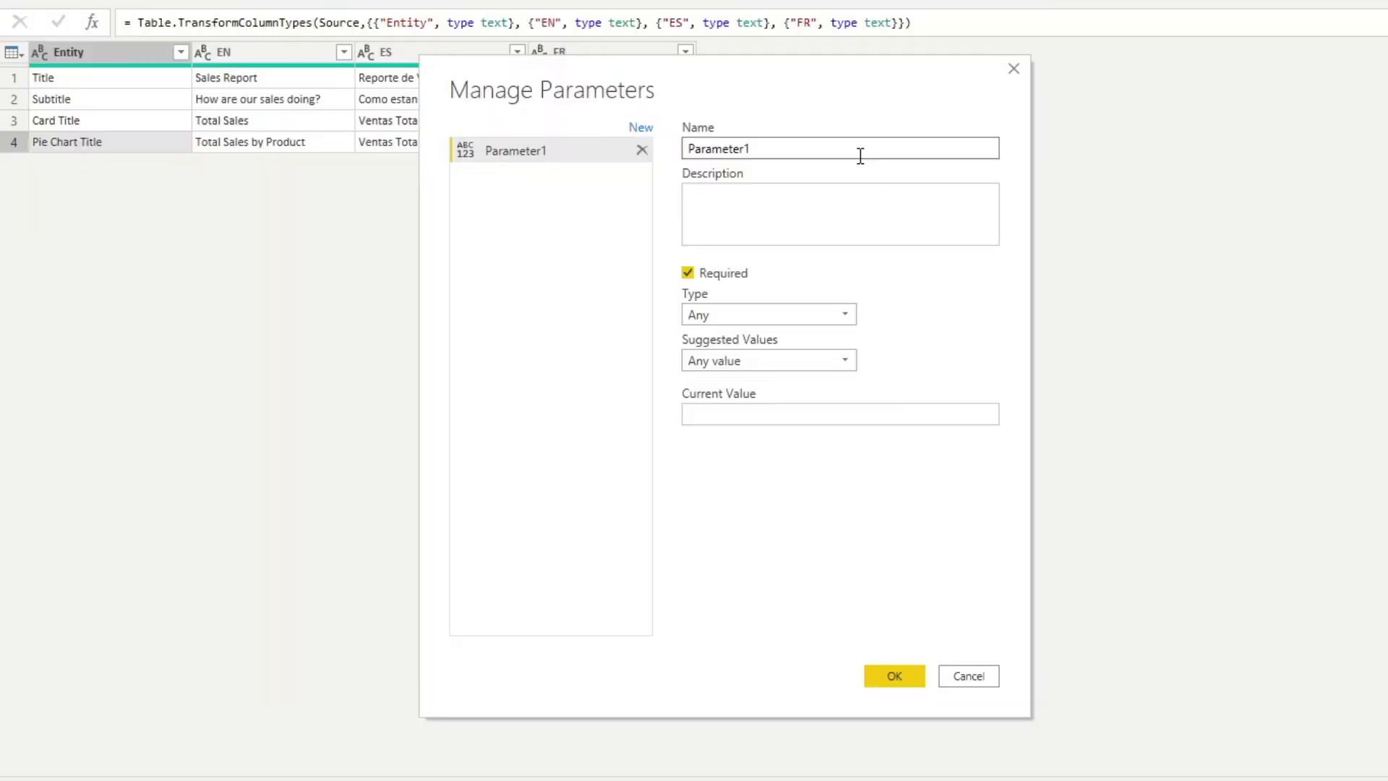
type("Language")
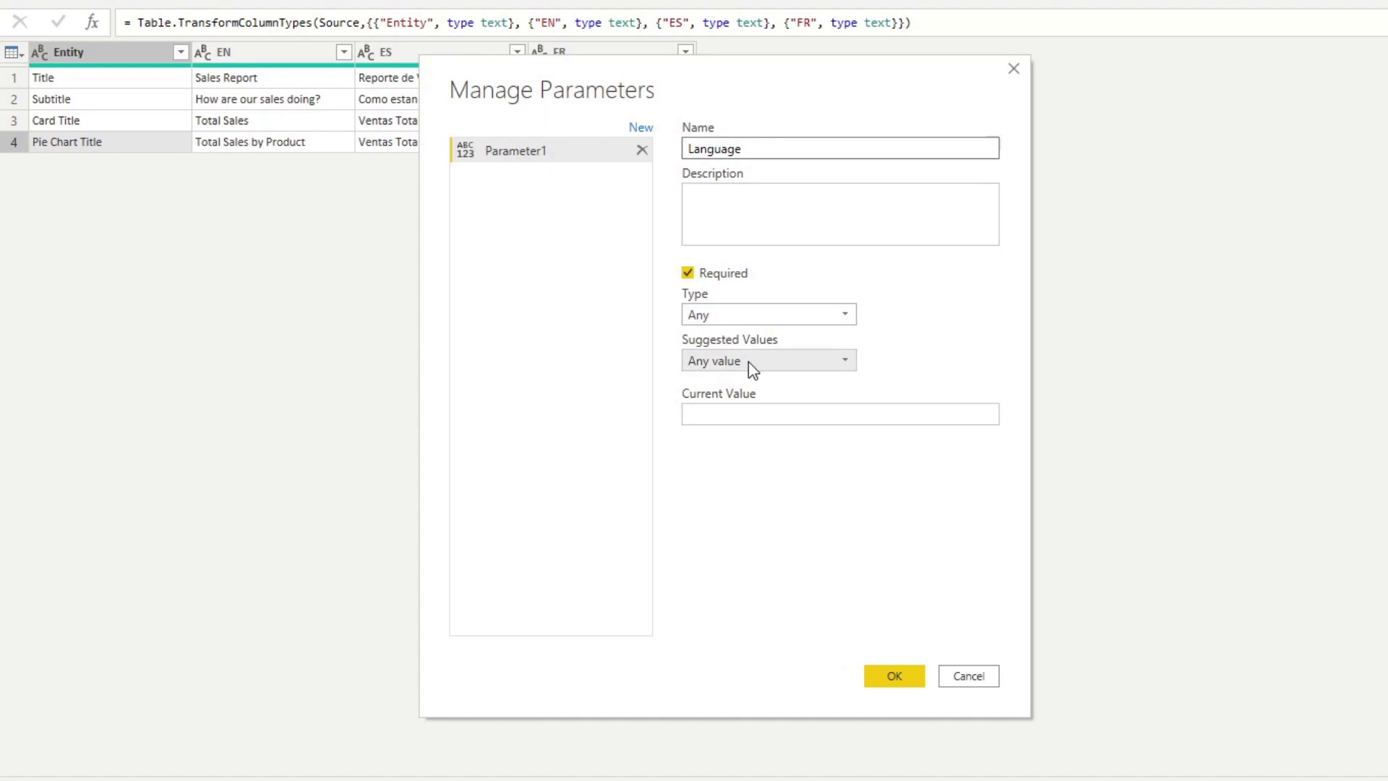
left_click(763, 414)
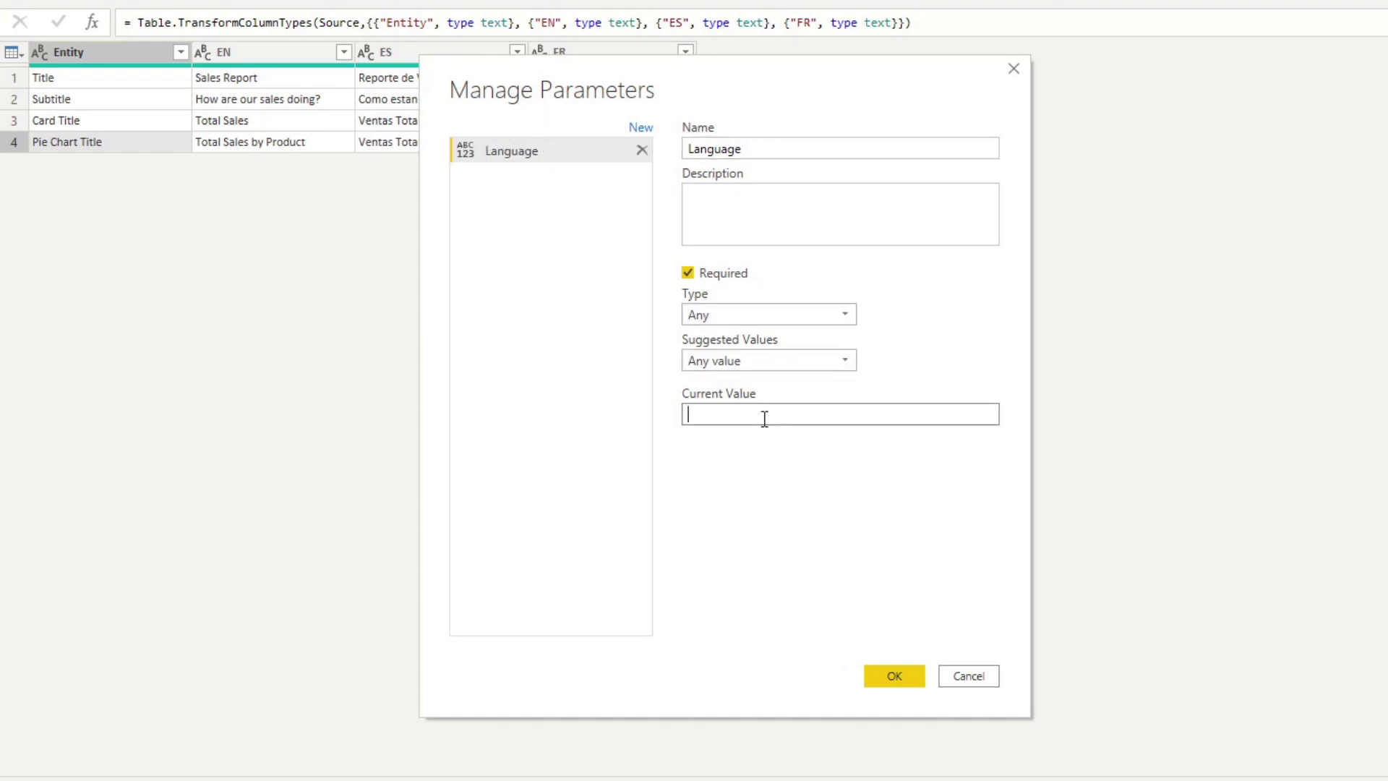
left_click(759, 323)
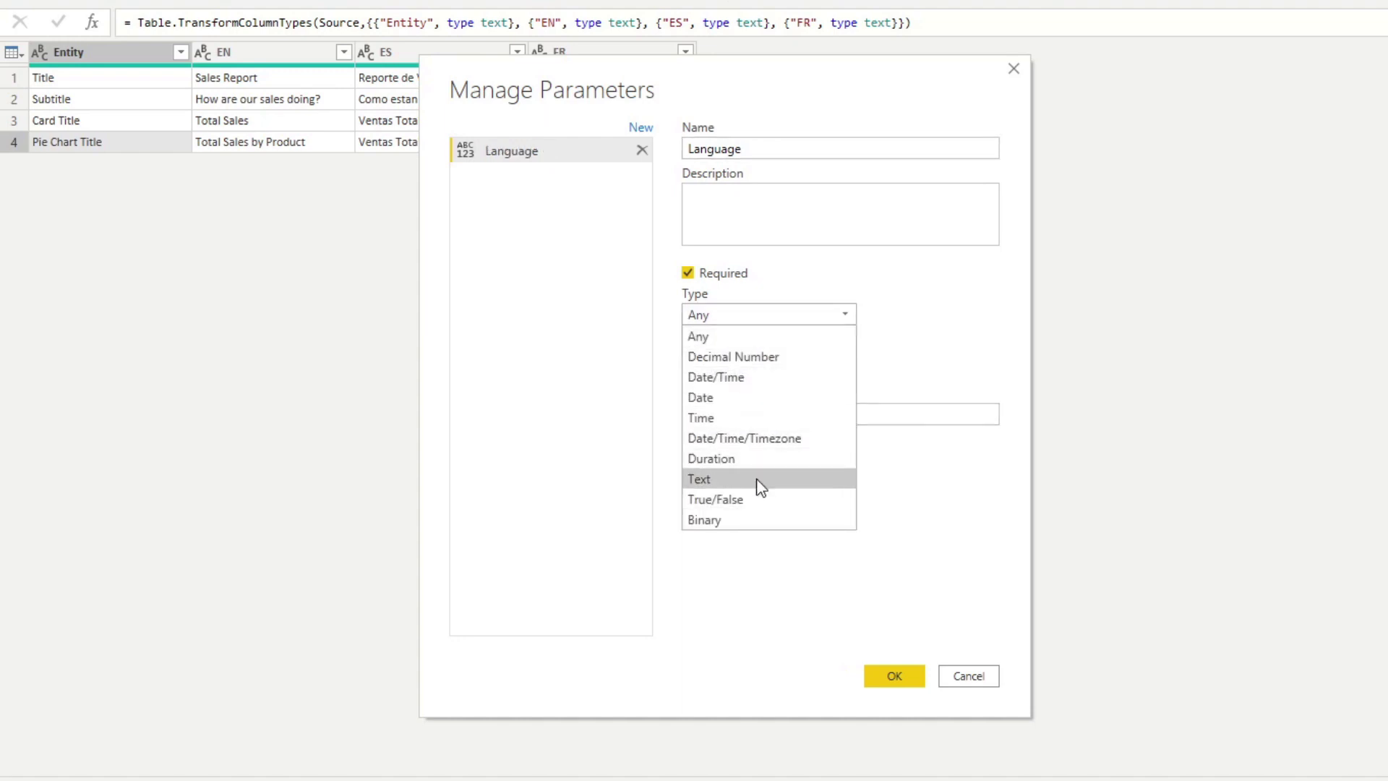
left_click(761, 480)
Step: Restrict the Language parameter's suggested values to a list of EN, ES and FR
left_click(771, 363)
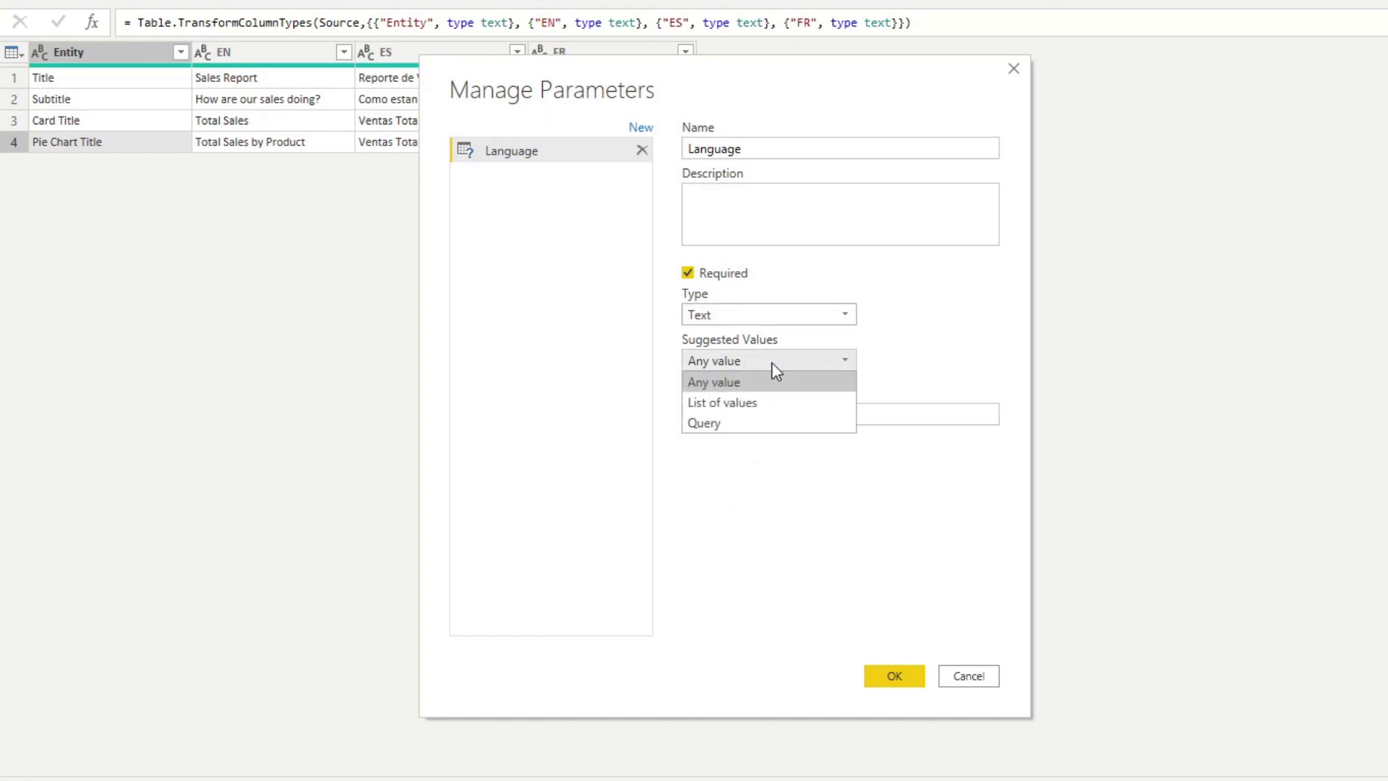
left_click(759, 403)
left_click(749, 409)
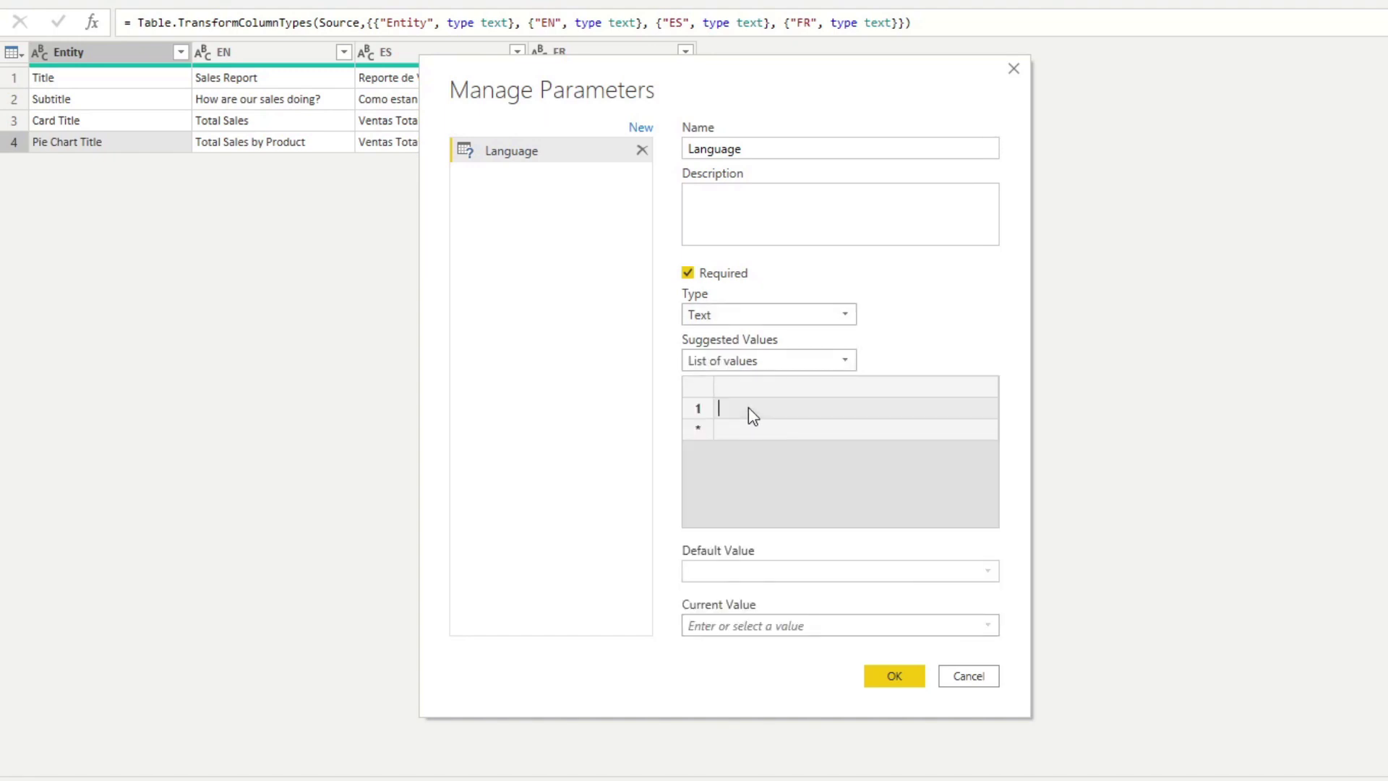
type("EN")
left_click(755, 430)
left_click(757, 430)
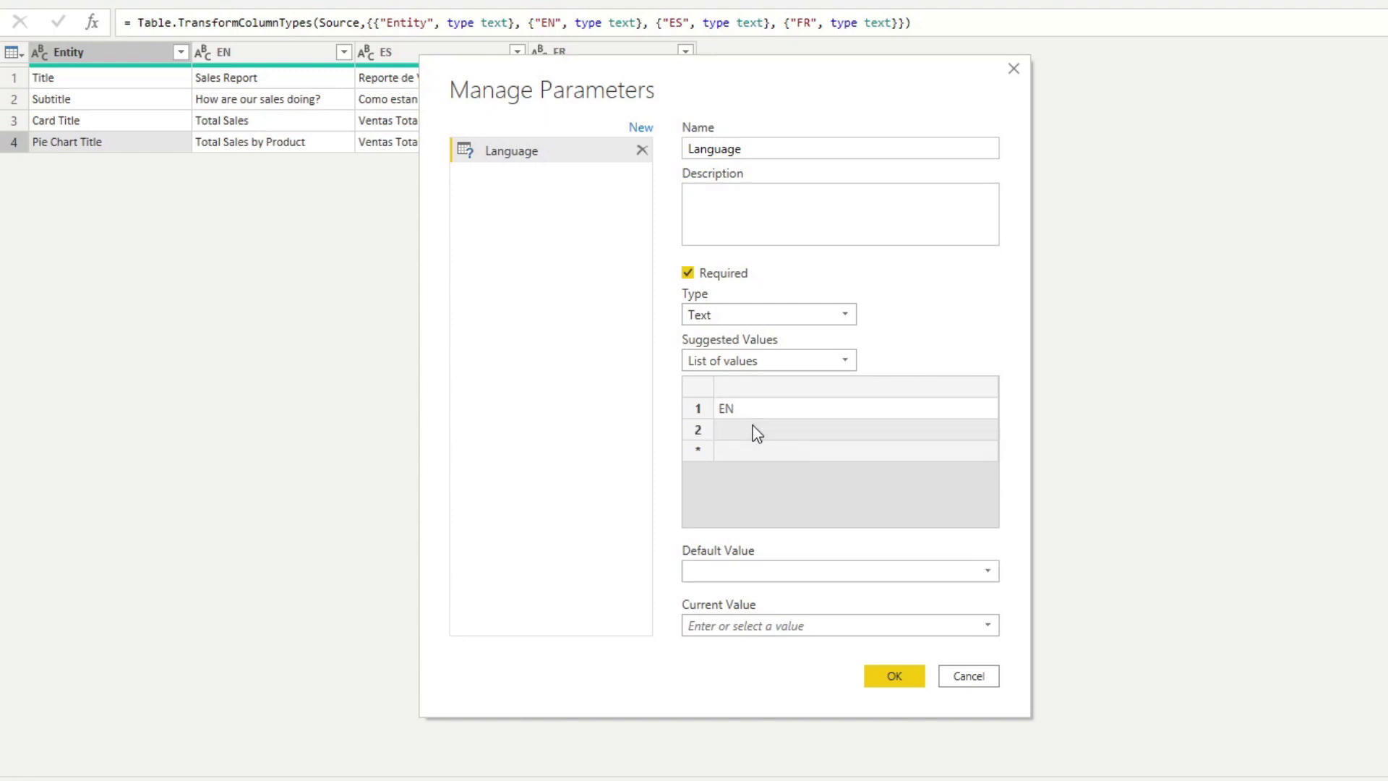
left_click(733, 459)
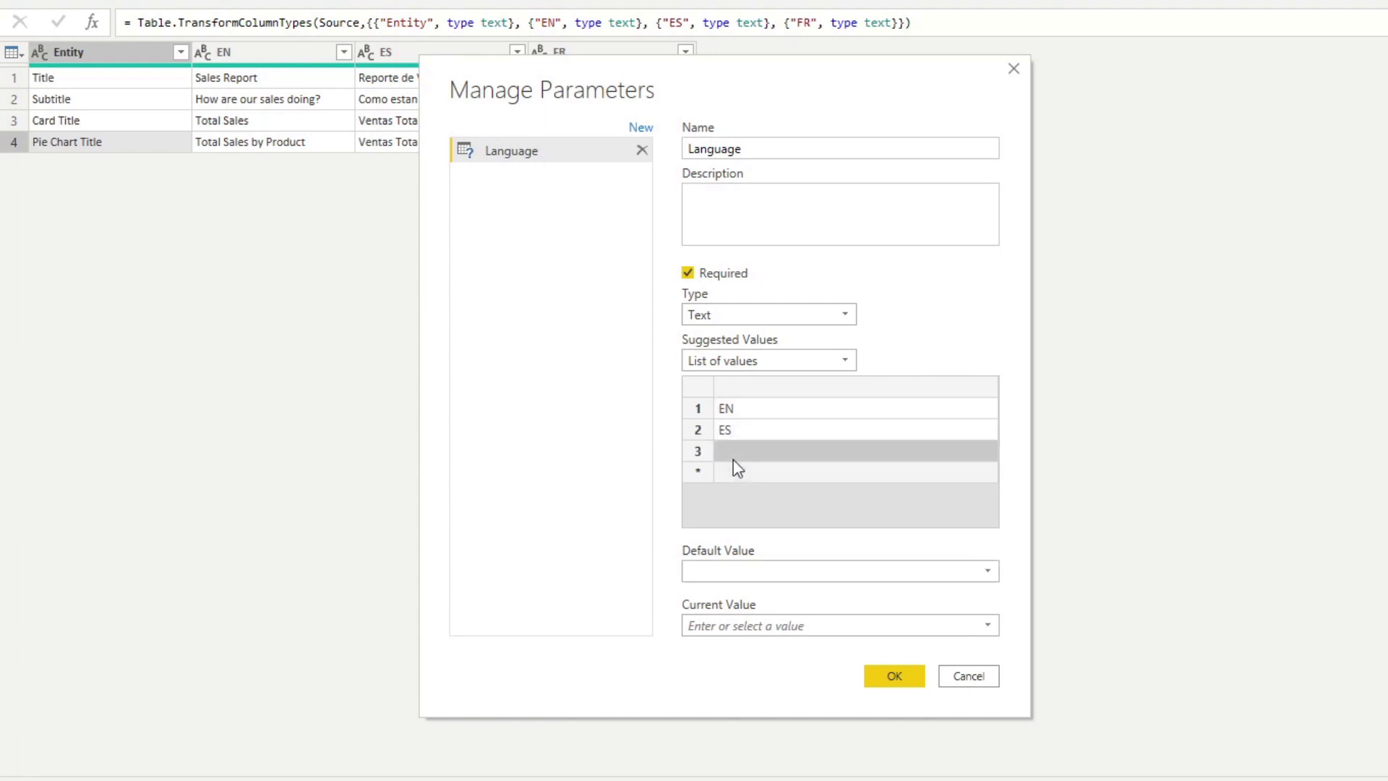
type("FR")
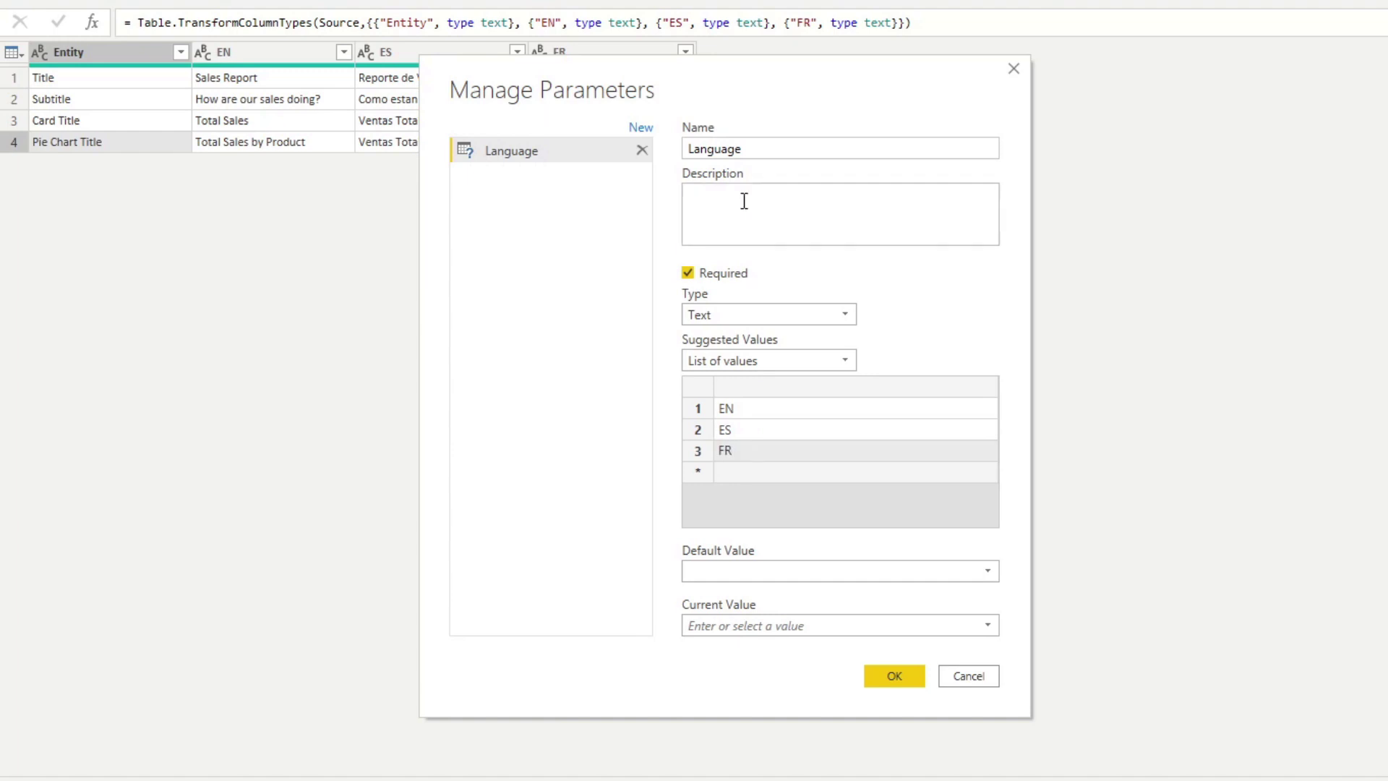
left_click_drag(781, 72, 1015, 89)
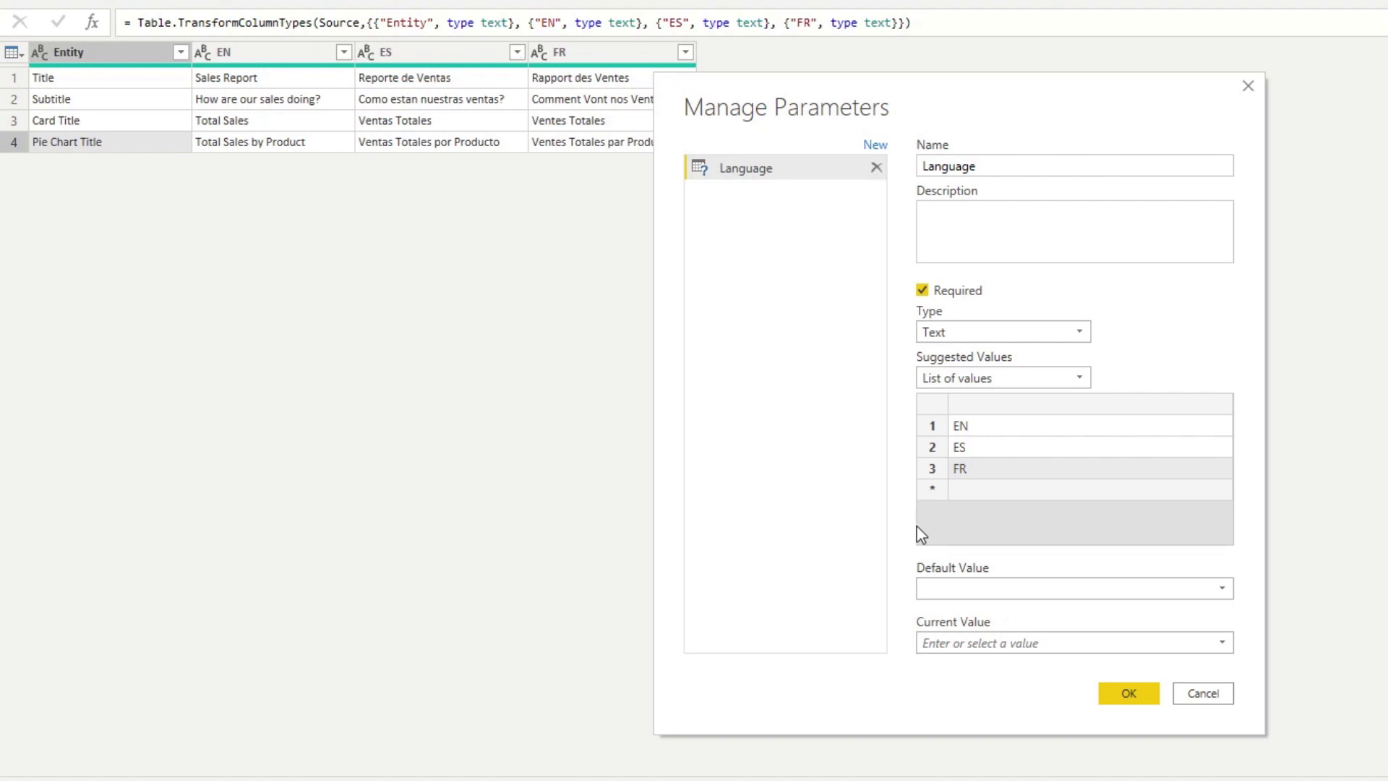
Step: Set the Language parameter's default and current values to EN and confirm
left_click(1079, 586)
left_click(1022, 614)
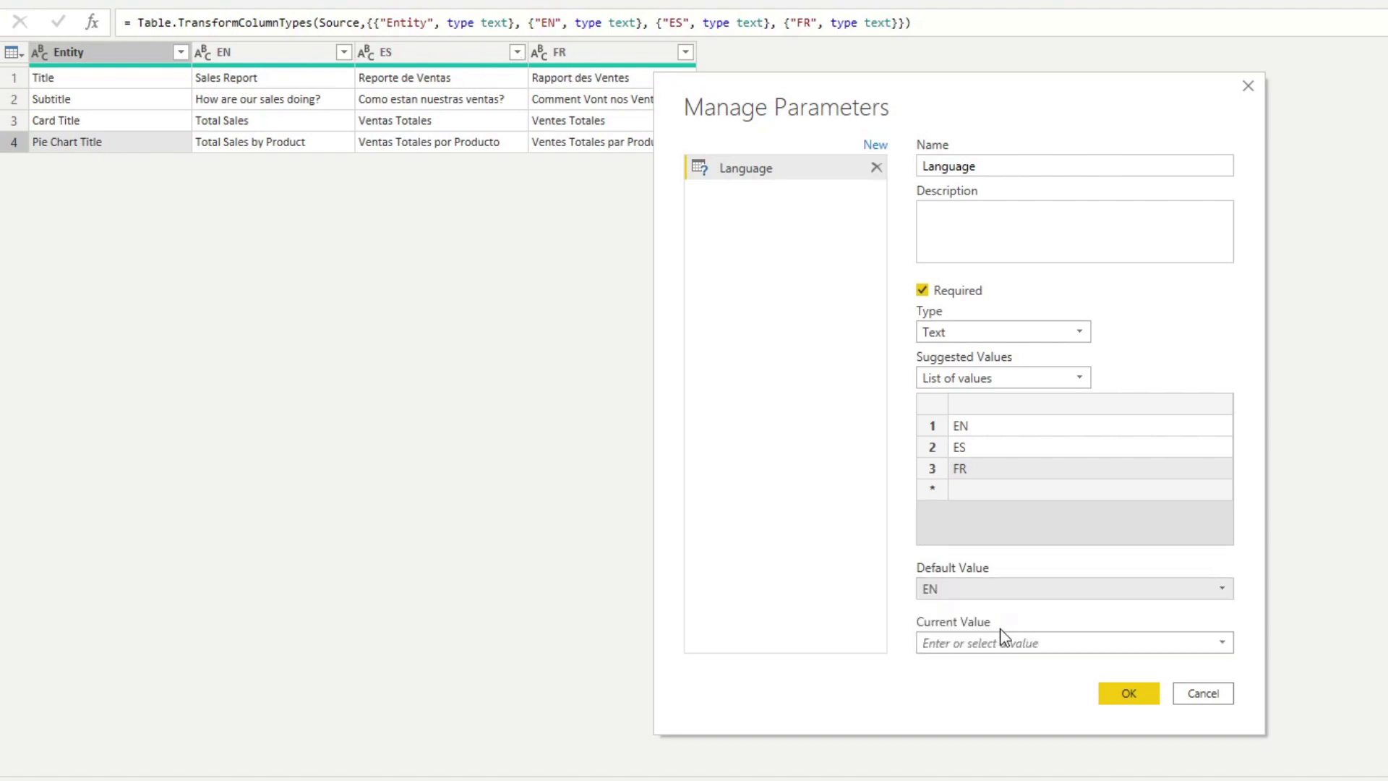
left_click(1001, 641)
left_click(1222, 642)
left_click(1038, 664)
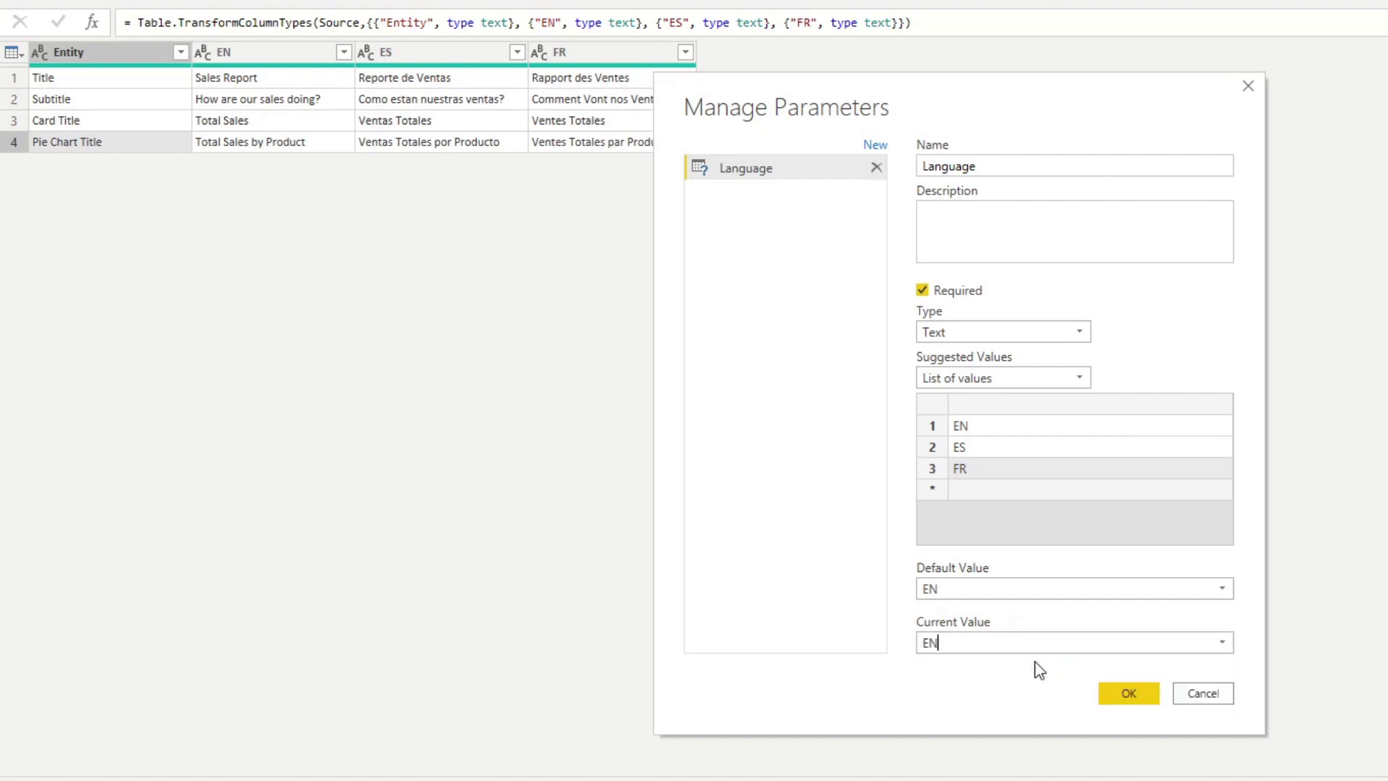
key("Return")
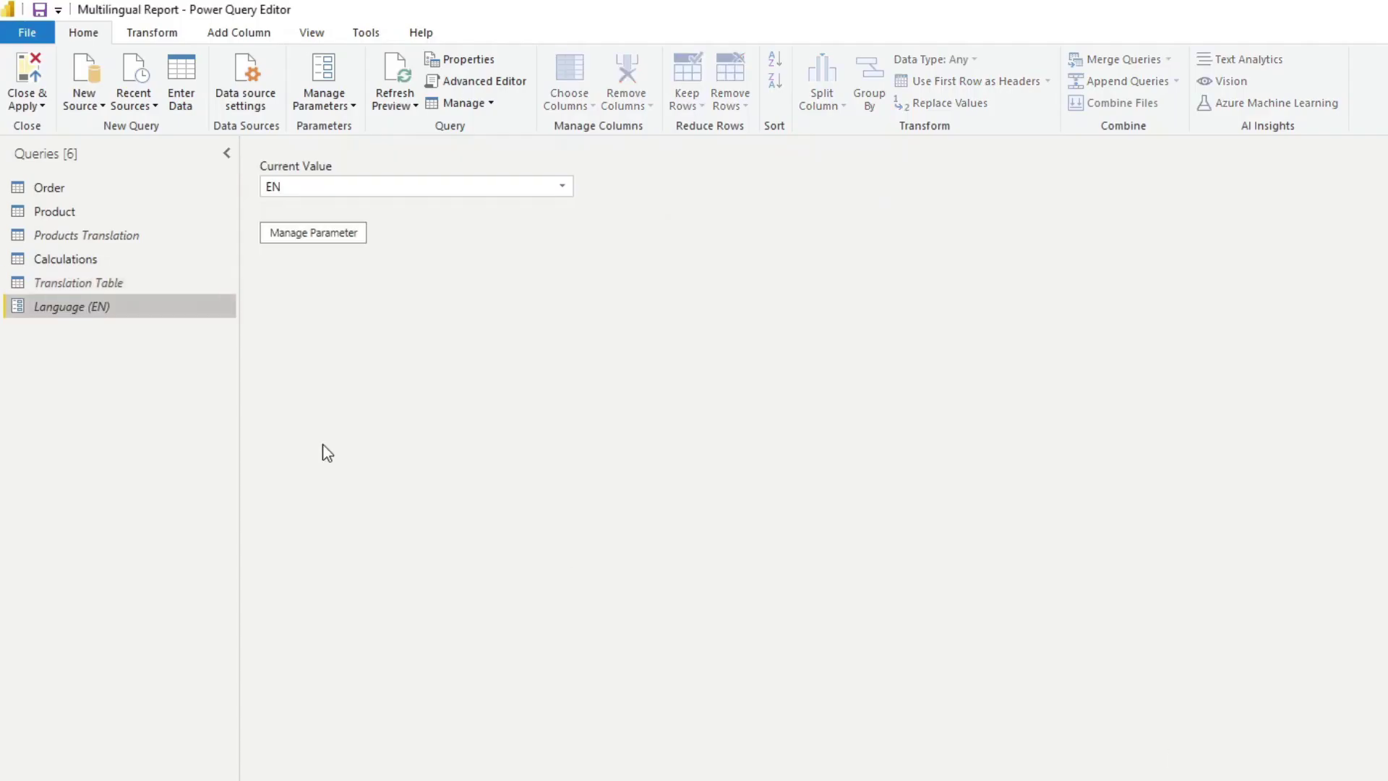
Step: Review the Translation Table and Language parameter, then display the Products Translation query
left_click(102, 287)
left_click(95, 309)
left_click(83, 235)
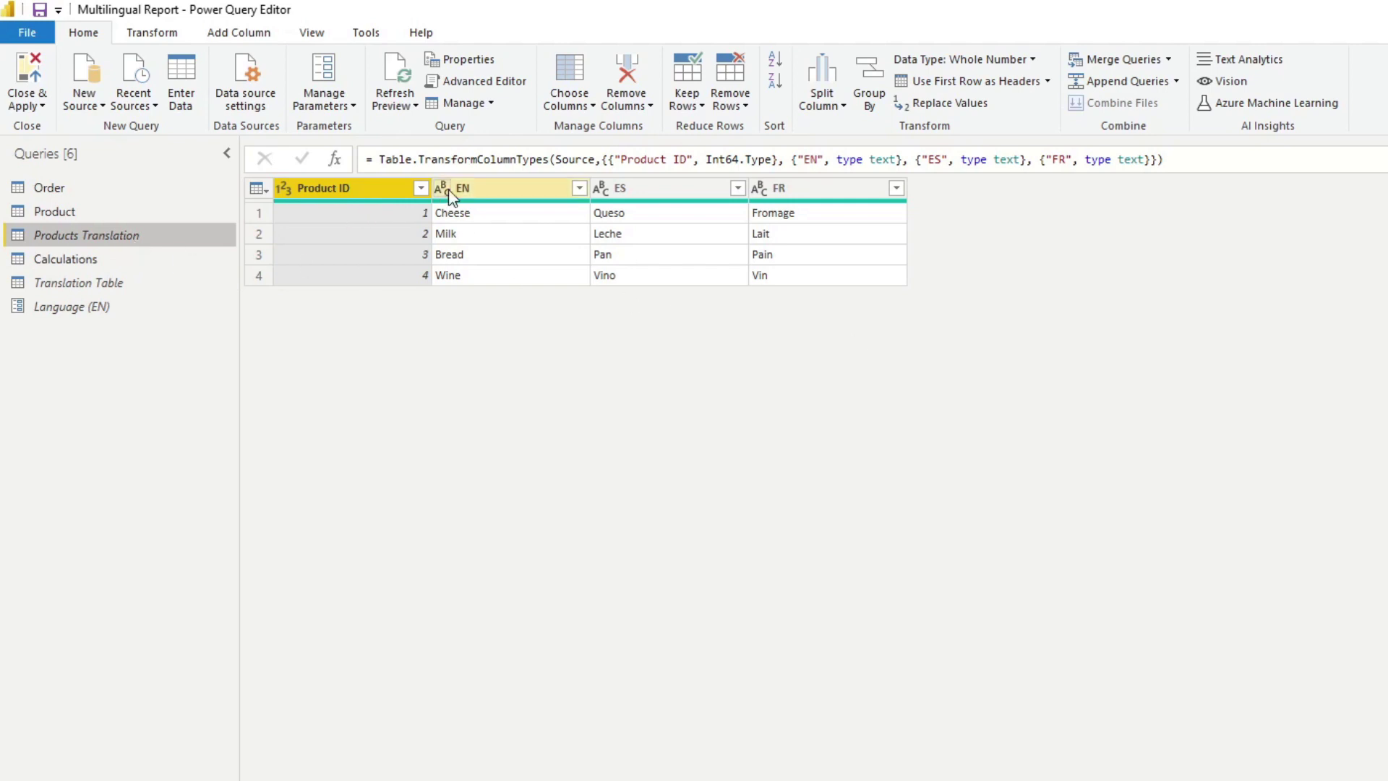
Step: Unpivot all Products Translation columns except Product ID into Attribute and Value columns
right_click(366, 191)
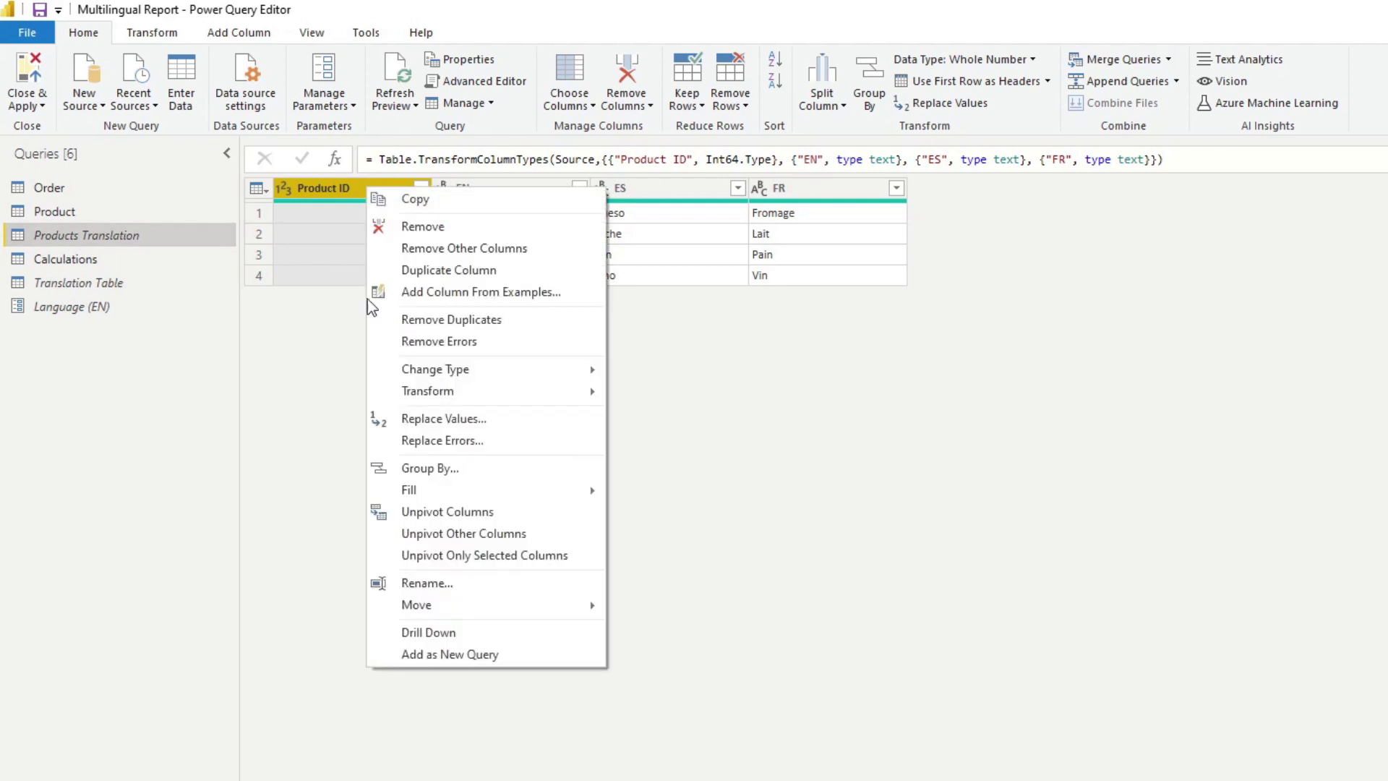
left_click(467, 533)
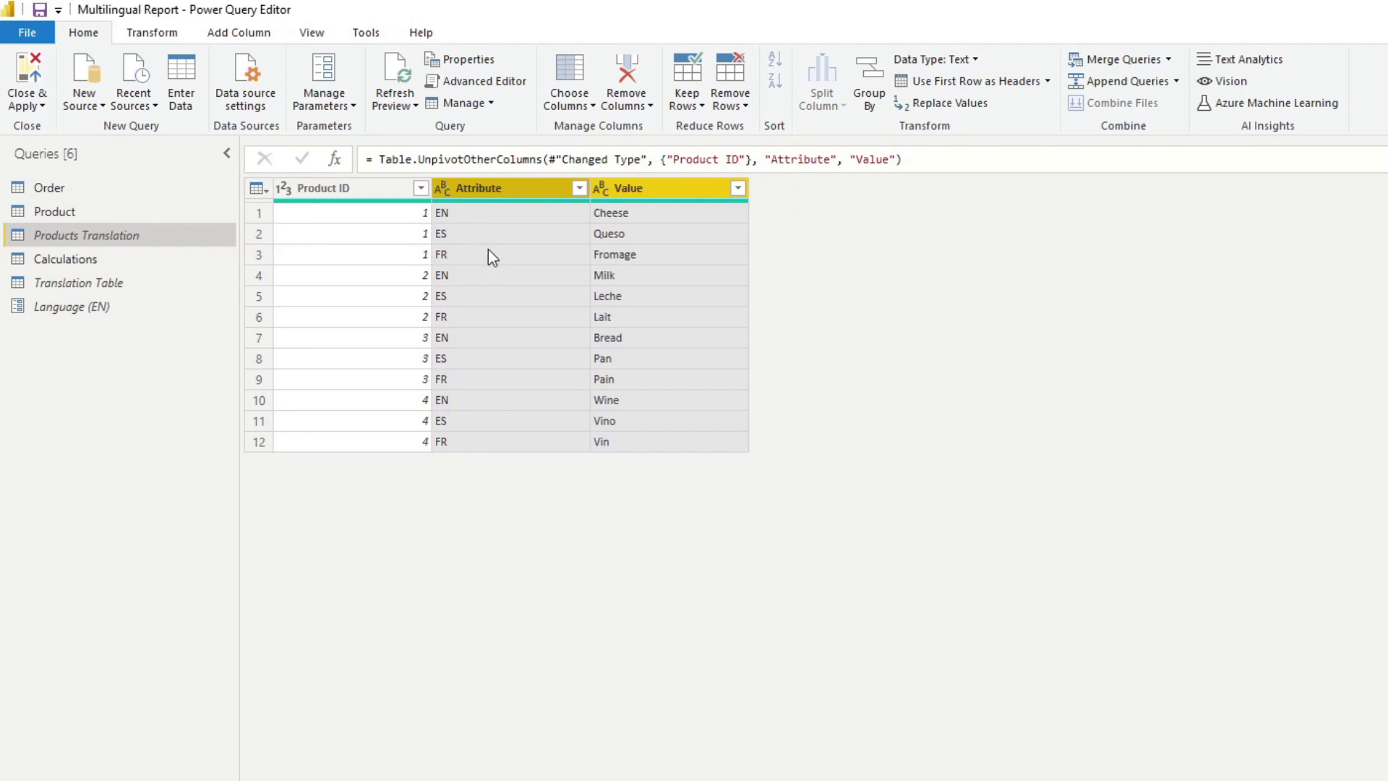
left_click(571, 225)
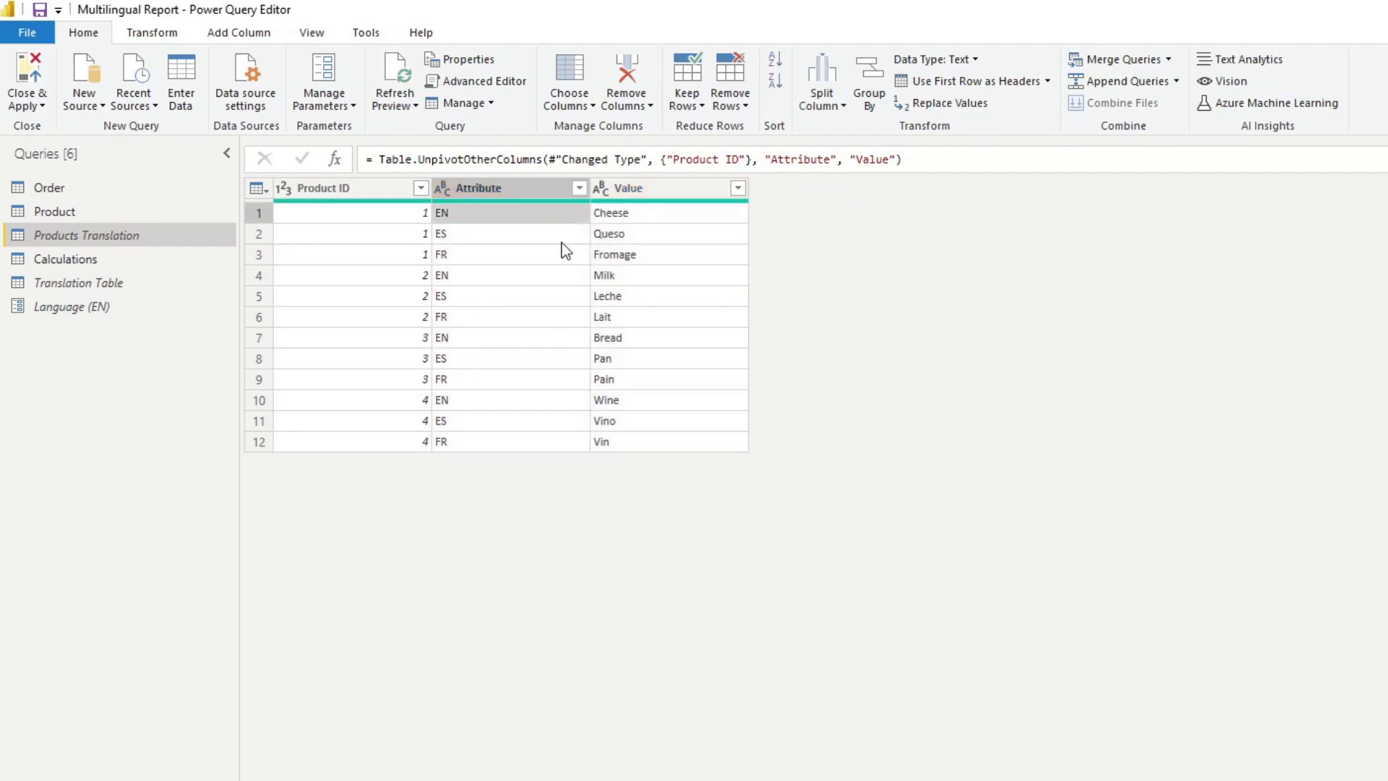
left_click(641, 190)
left_click(498, 191)
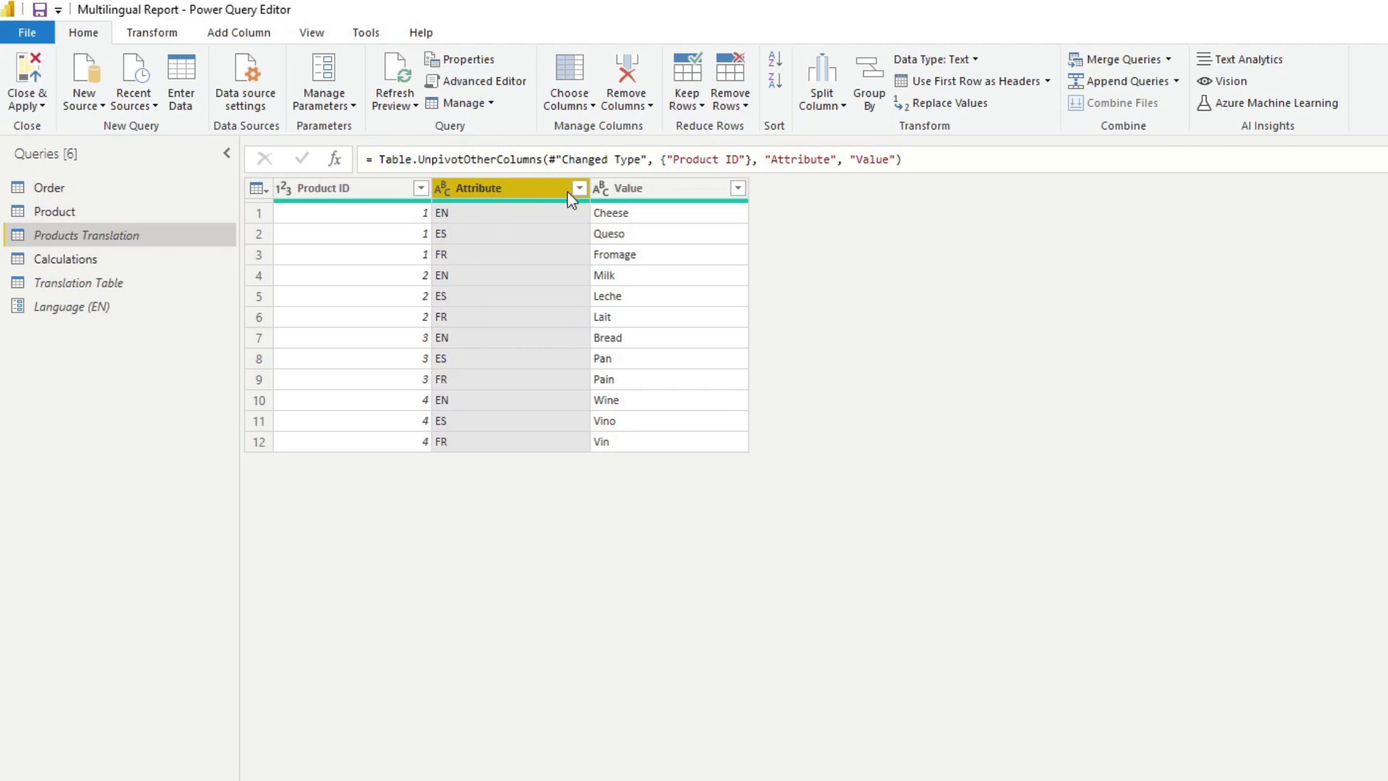
left_click(665, 200)
left_click(517, 197)
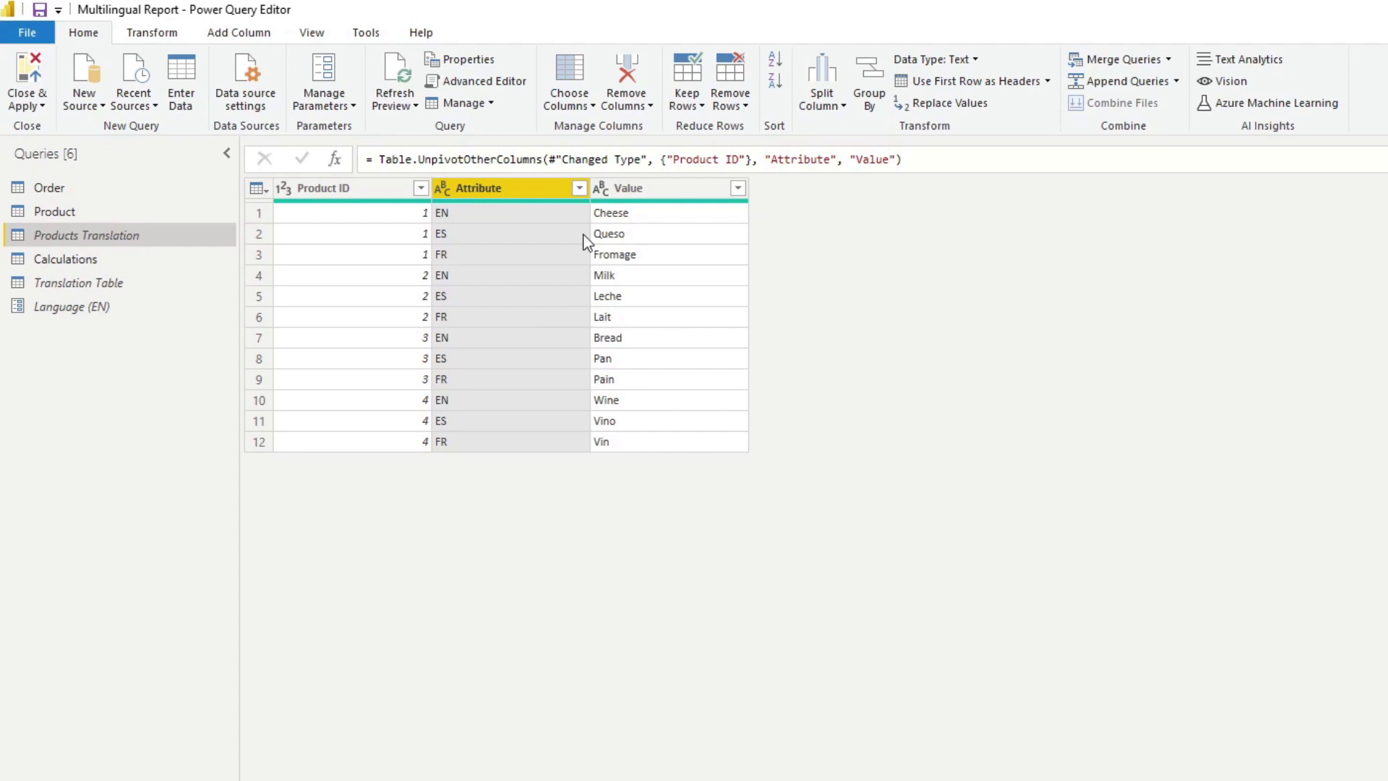
Step: Filter Attribute to equal the Language parameter, leaving EN rows Cheese, Milk, Bread and Wine
left_click(579, 189)
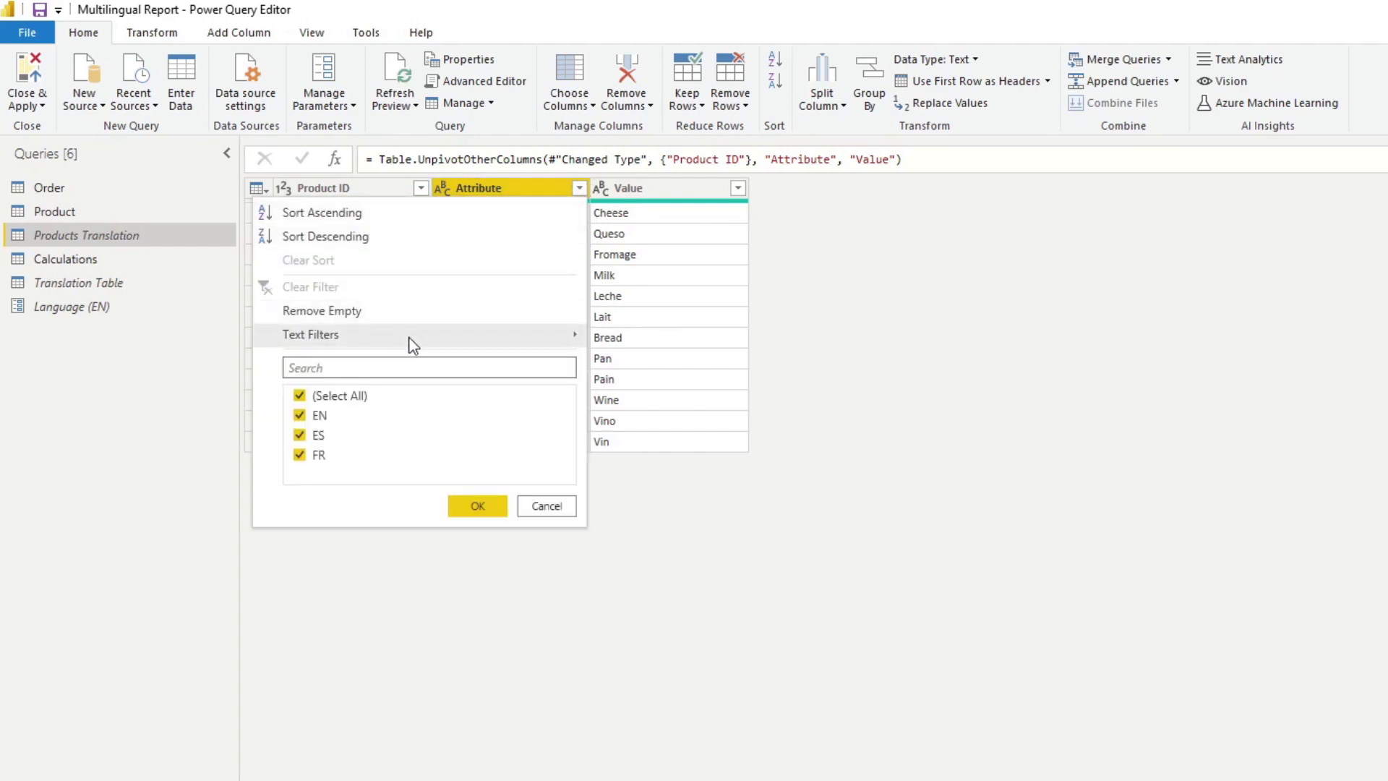
mouse_move(412, 345)
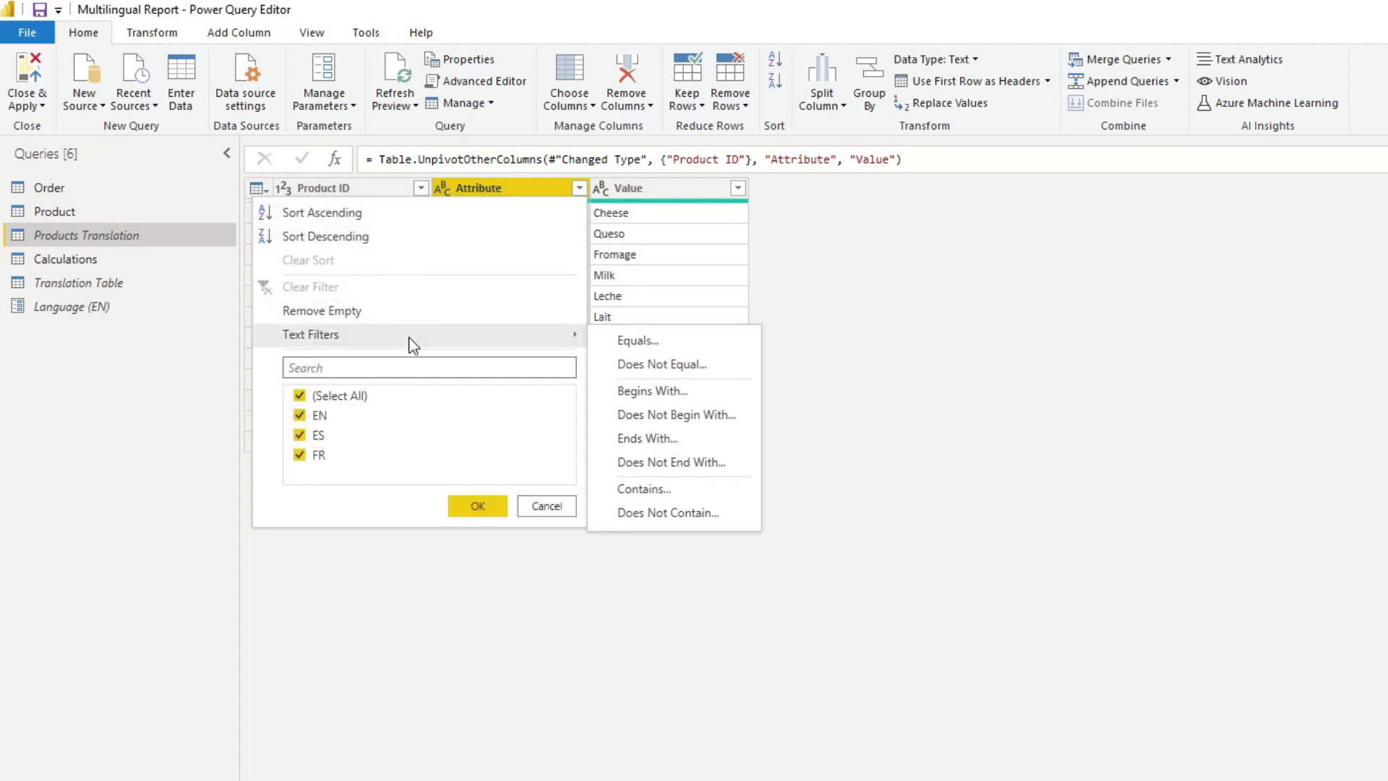
left_click(626, 340)
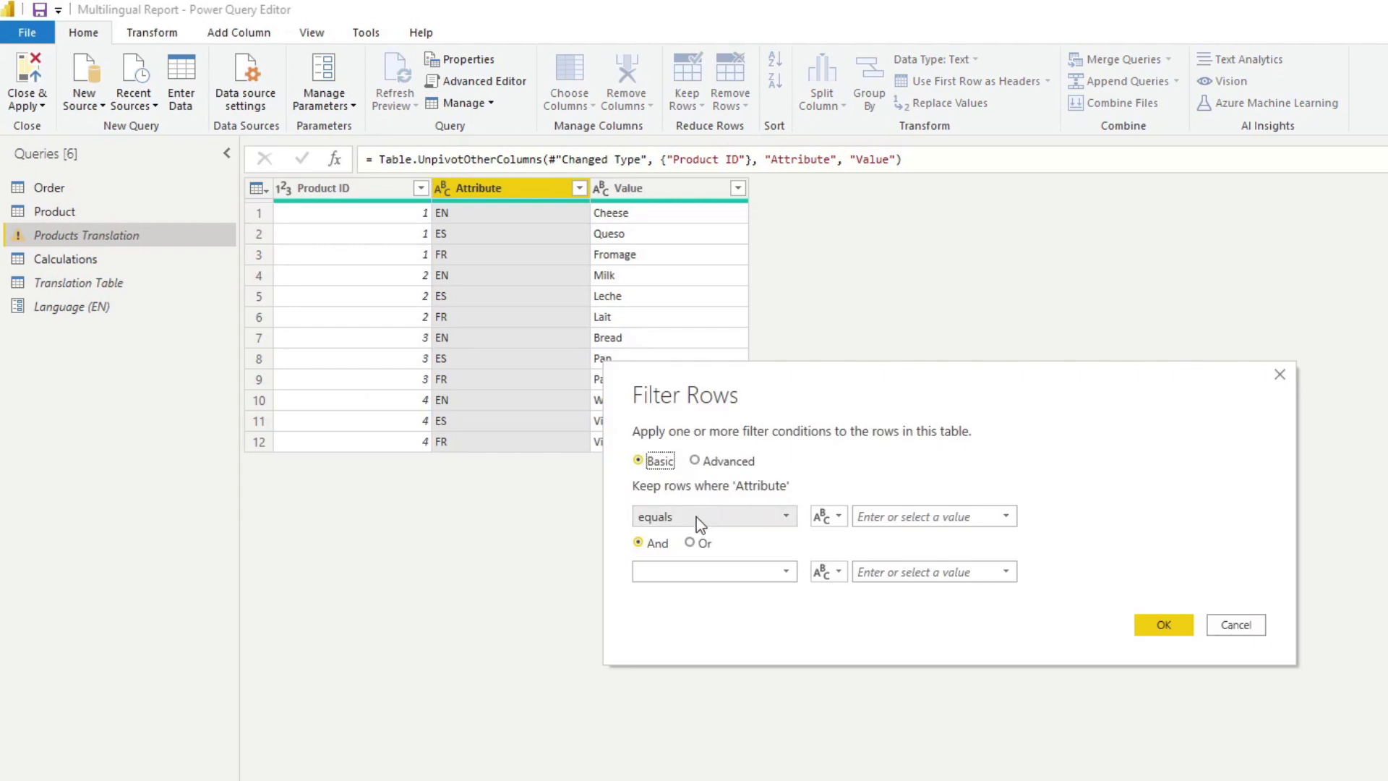
left_click(828, 516)
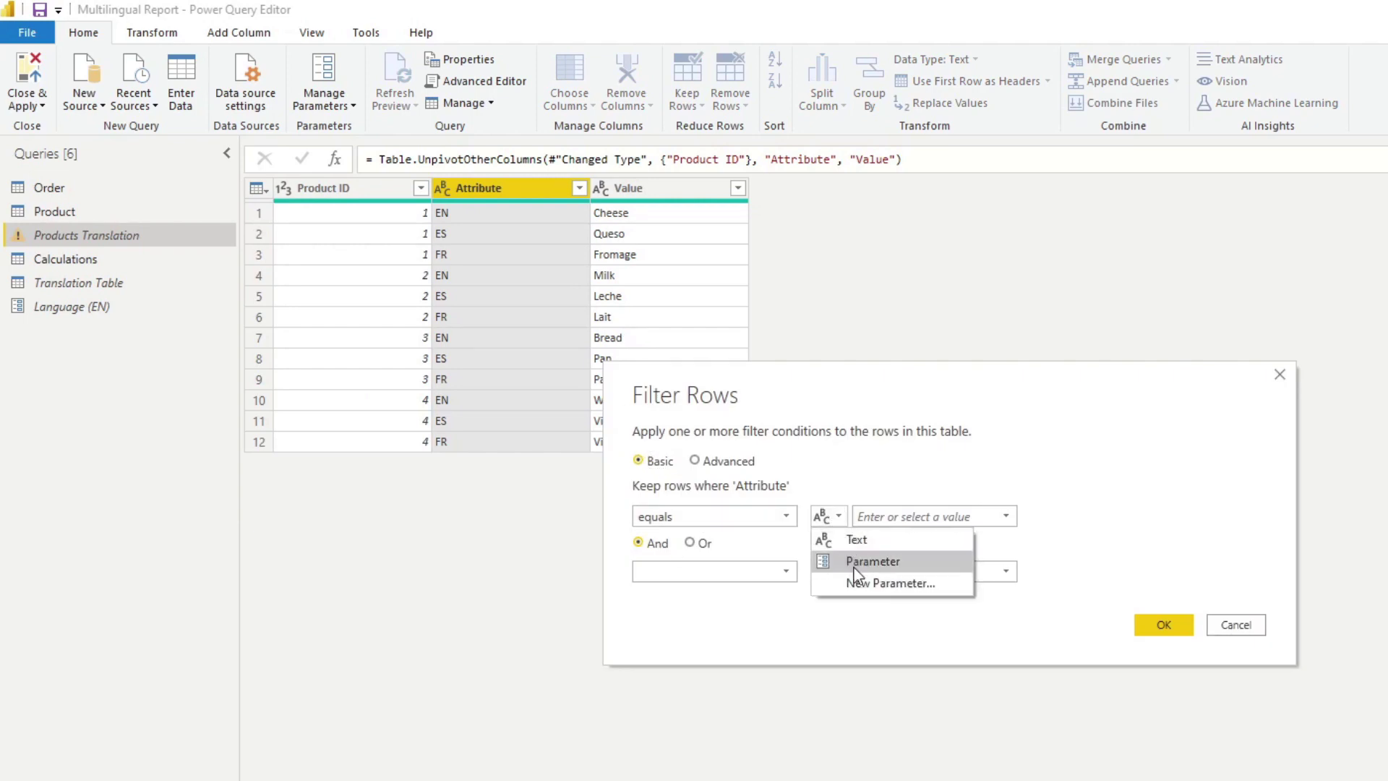
left_click(871, 561)
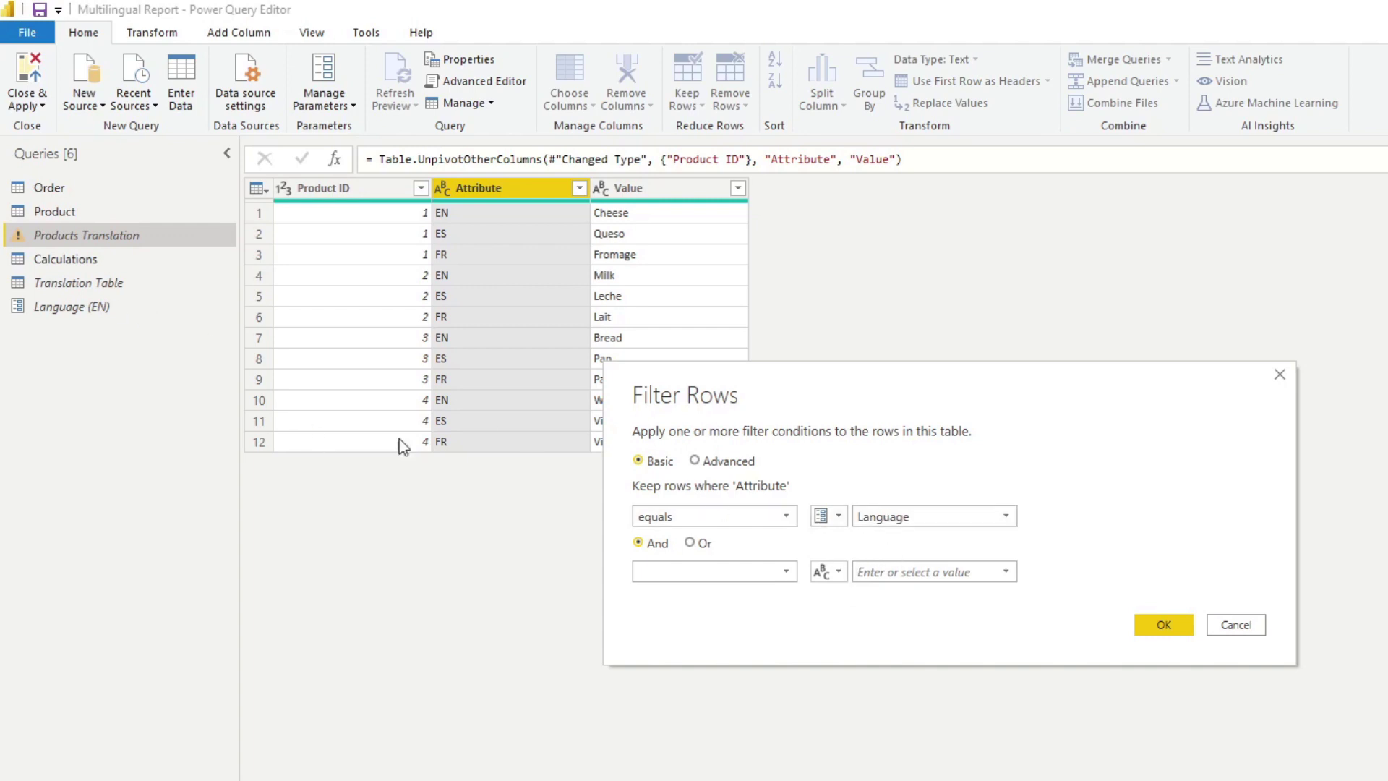
left_click(1160, 627)
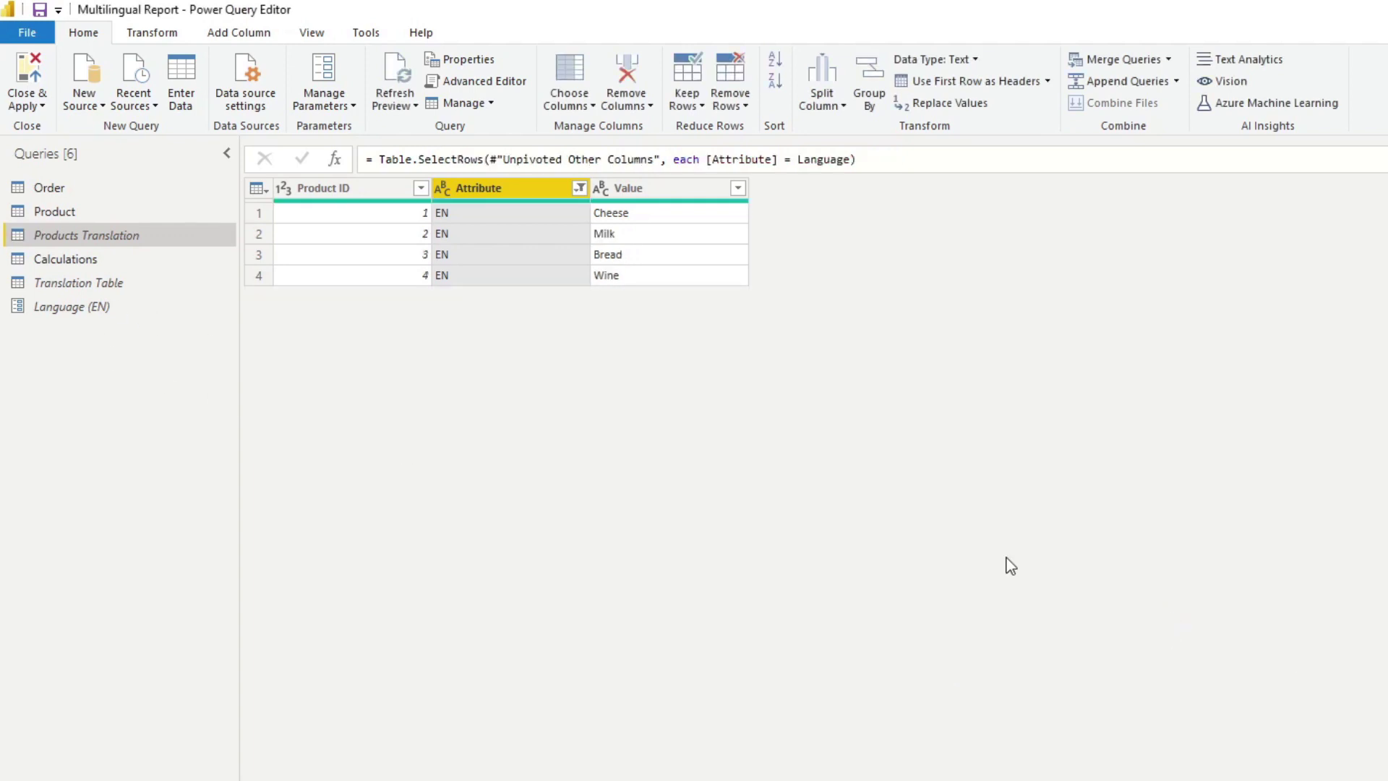
left_click(557, 234)
left_click(536, 212)
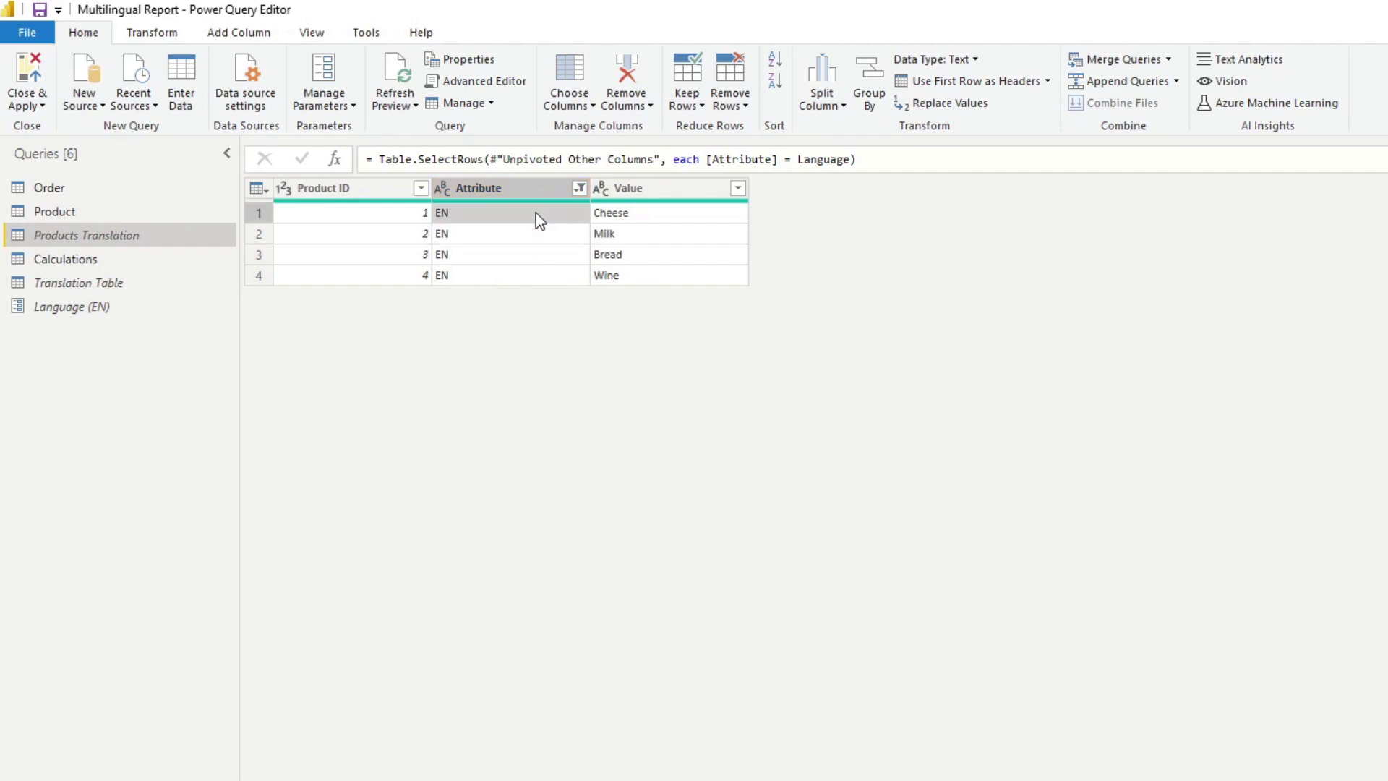
left_click(533, 235)
left_click(518, 260)
left_click(517, 272)
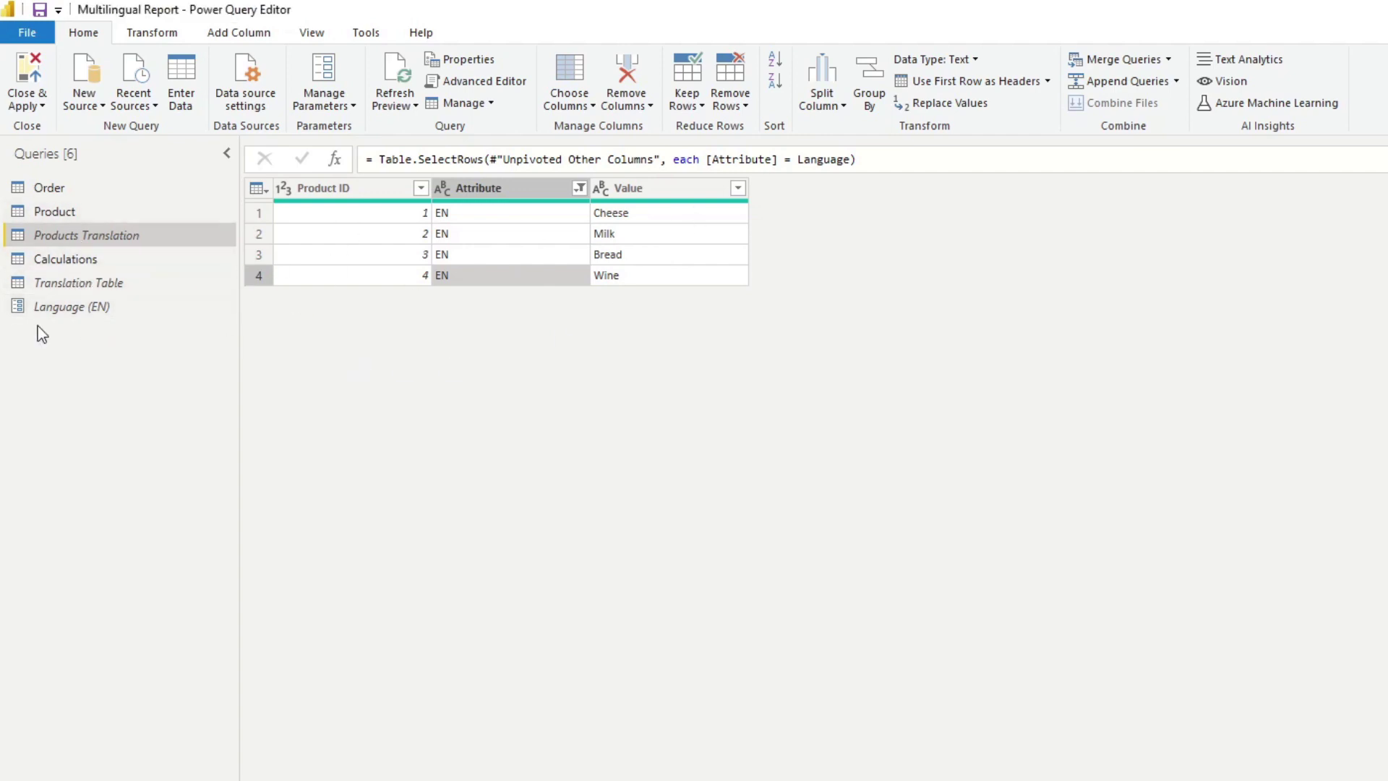
Step: Change the Language parameter's current value to ES and confirm Products Translation shows Queso, Leche, Pan, Vino
left_click(113, 314)
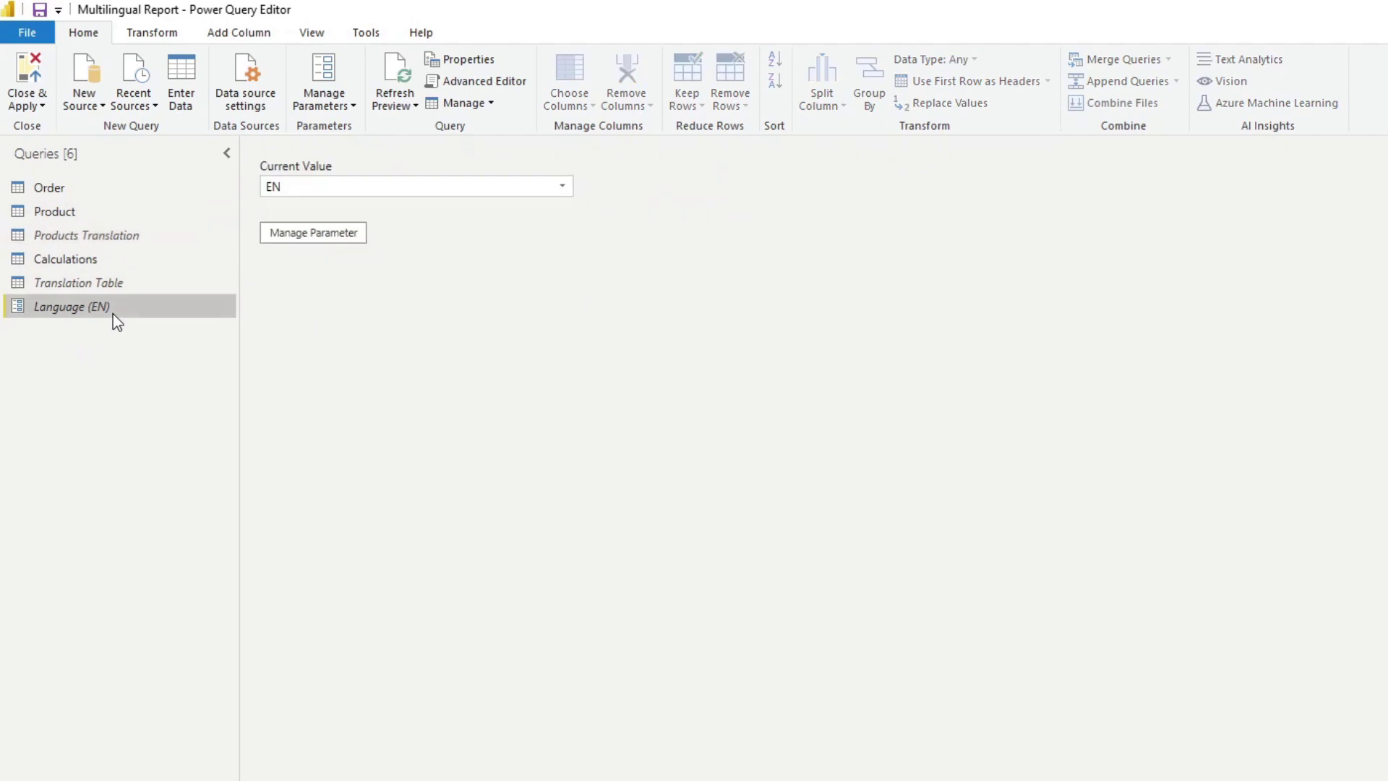
left_click(563, 187)
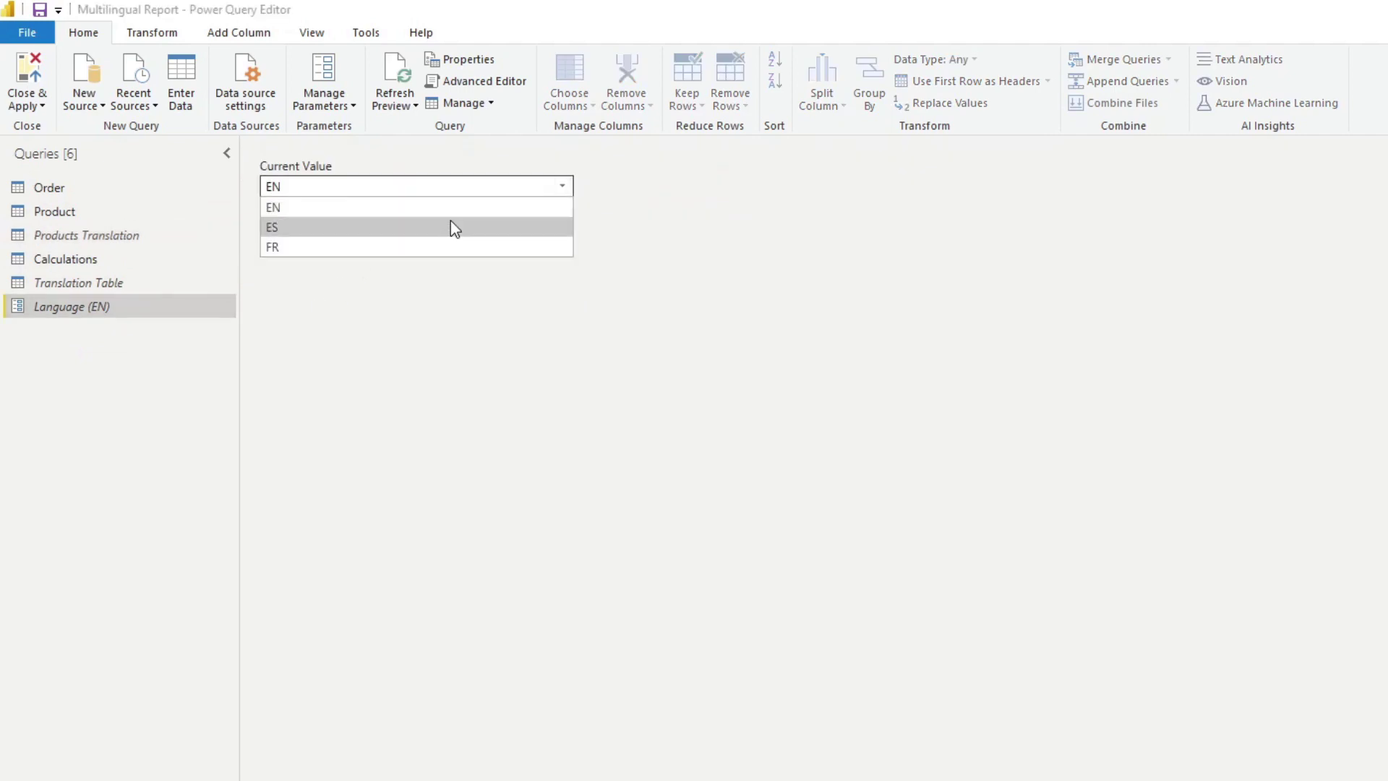
left_click(323, 230)
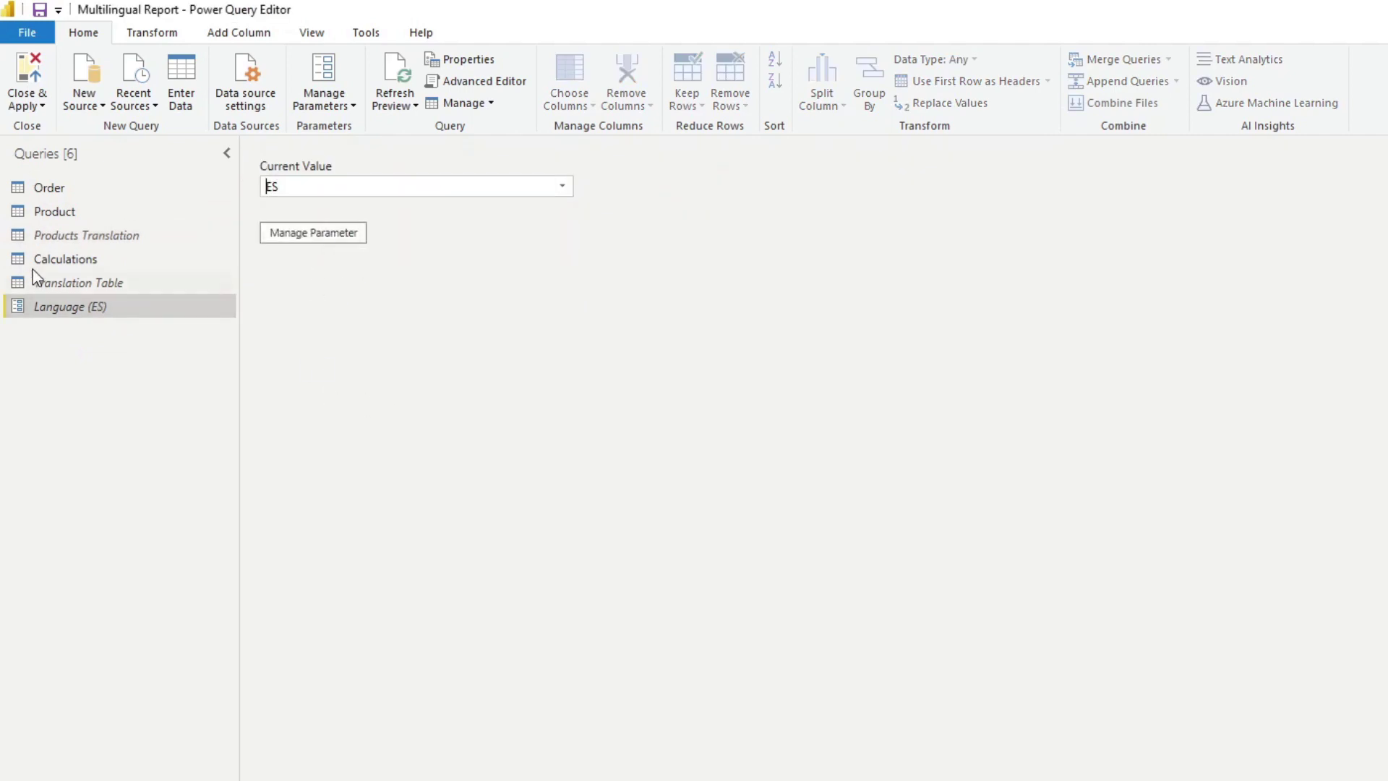
left_click(87, 235)
left_click(660, 219)
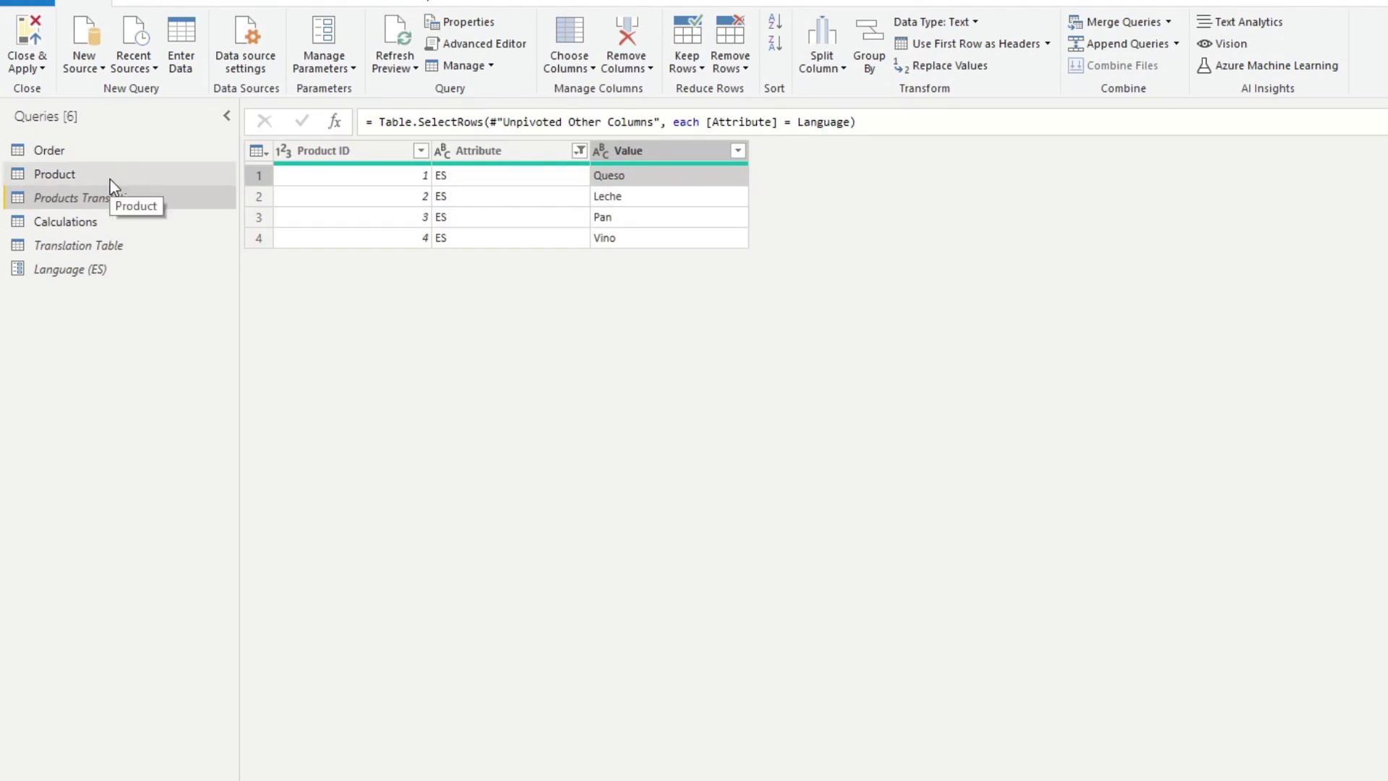
left_click(110, 217)
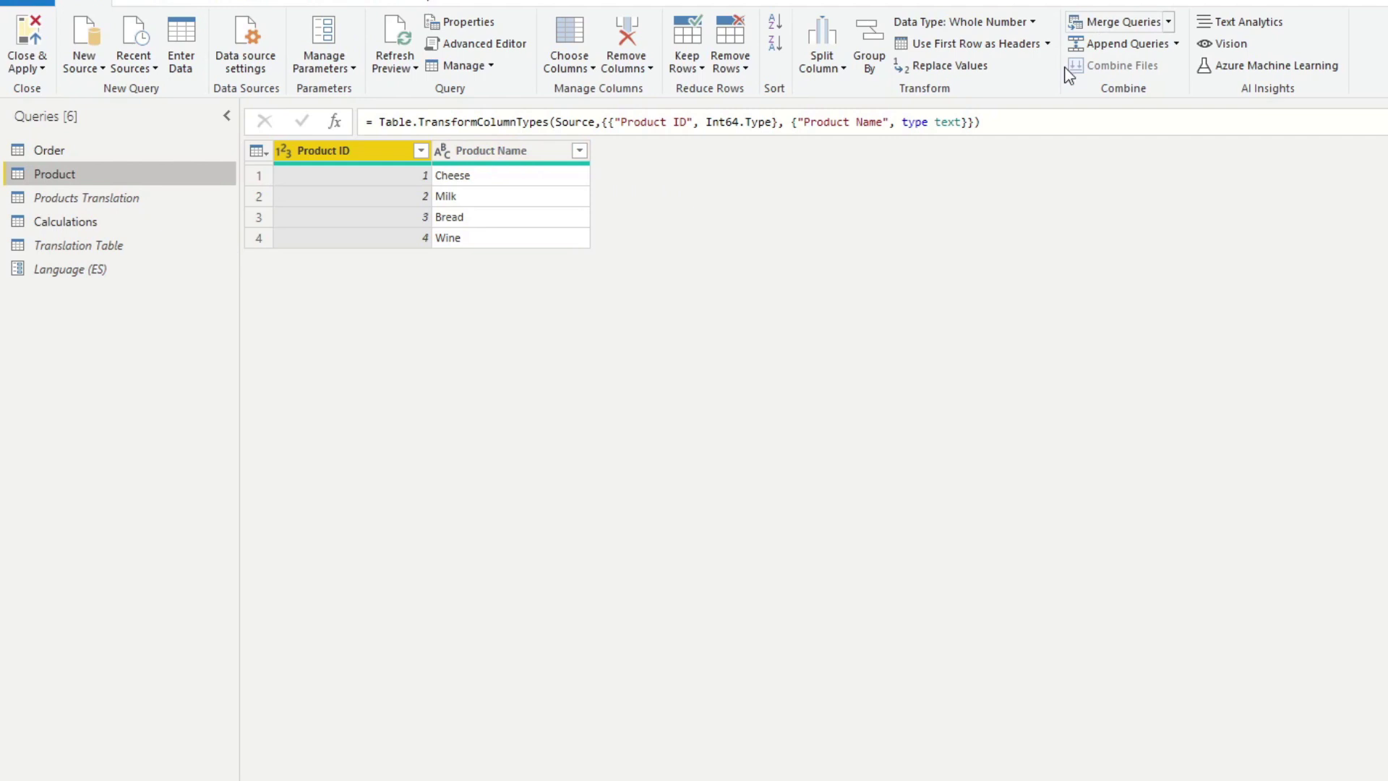
Step: Merge the Product query with Products Translation, matching on Product ID
left_click(1120, 21)
left_click(691, 455)
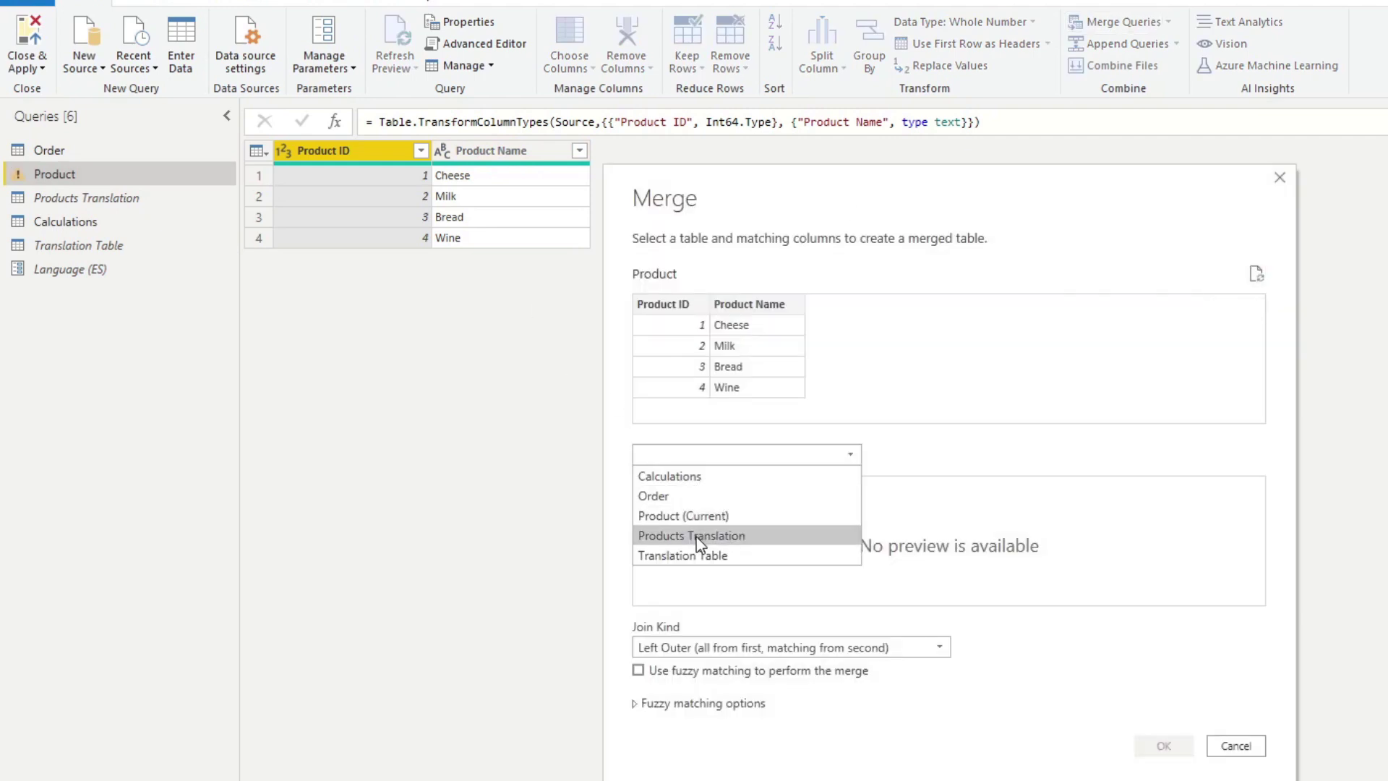
left_click(696, 533)
left_click(675, 302)
left_click(676, 485)
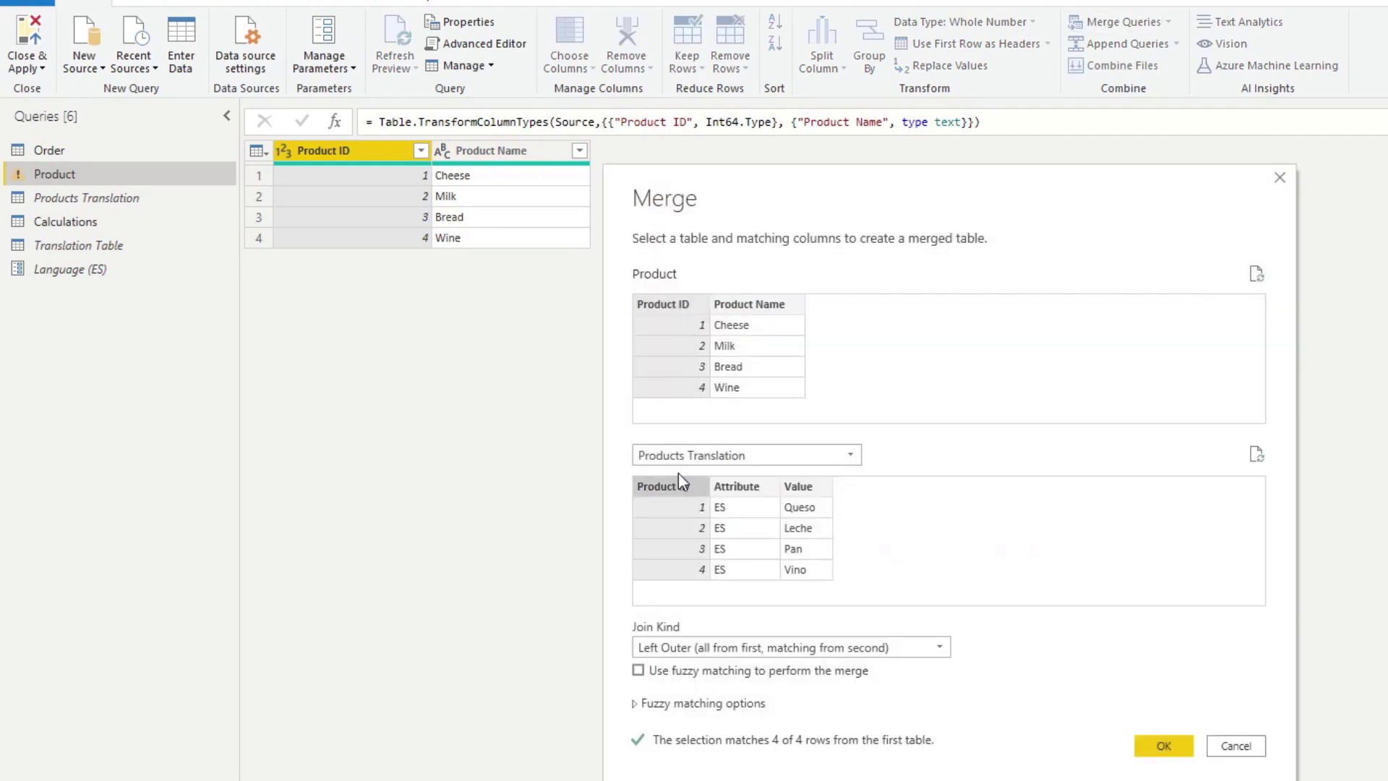
left_click(1146, 746)
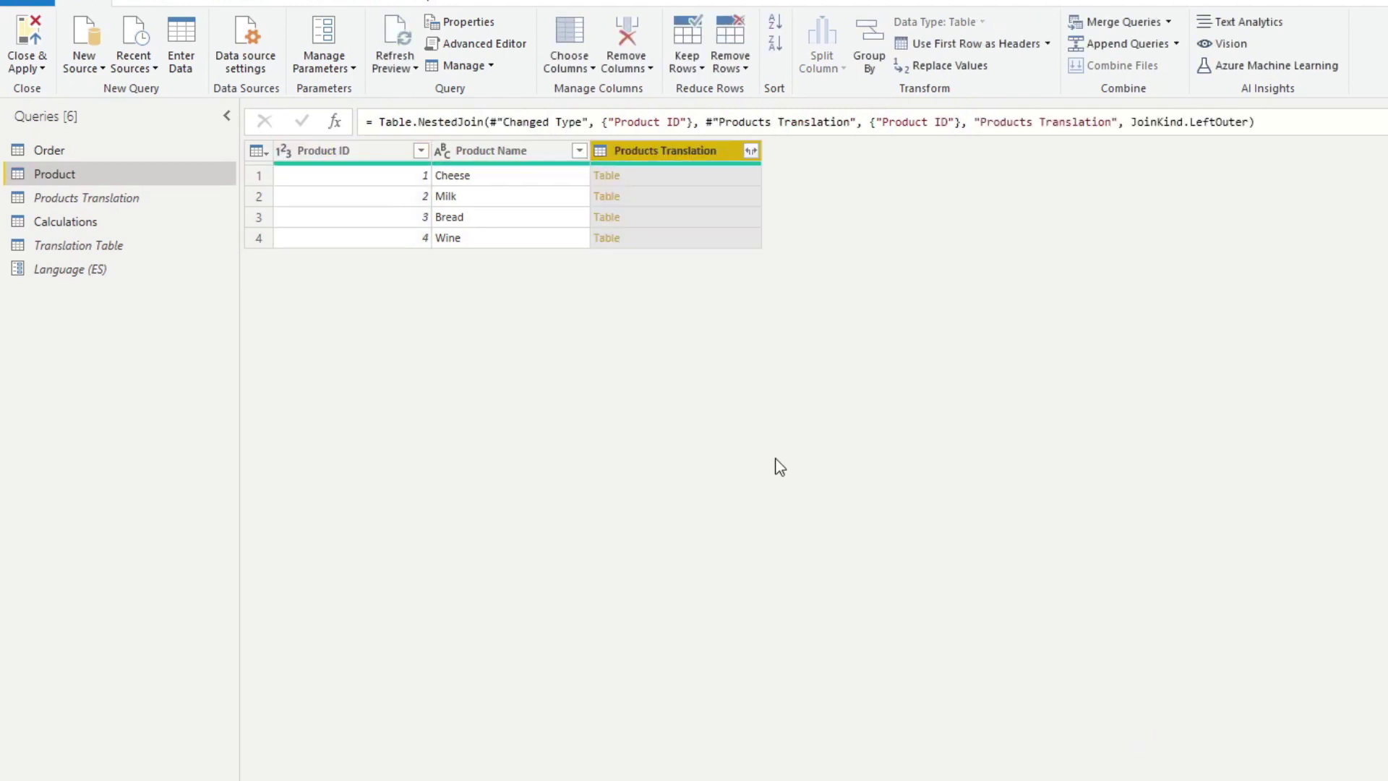
Step: Expand the merged column to bring in only Value, without the column-name prefix
left_click(751, 150)
left_click(525, 251)
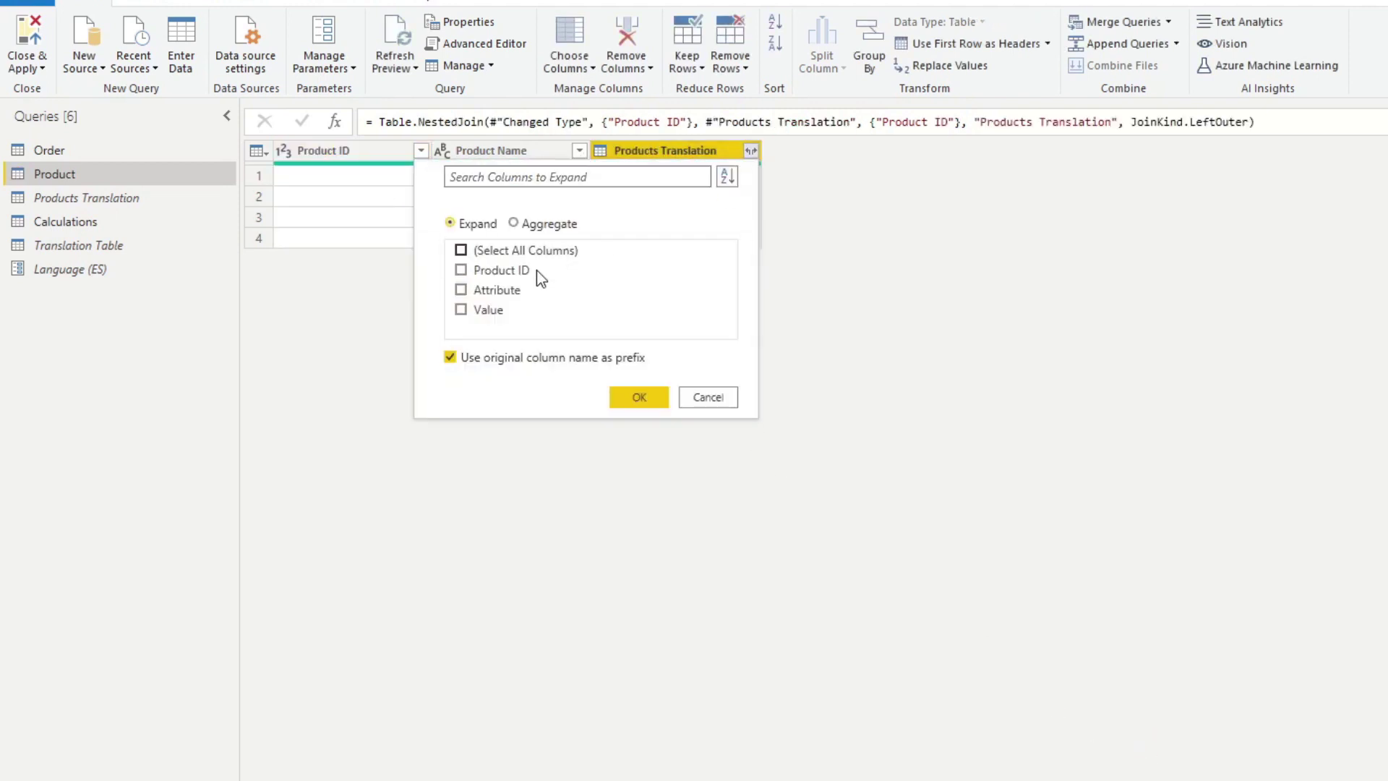
left_click(510, 354)
left_click(639, 397)
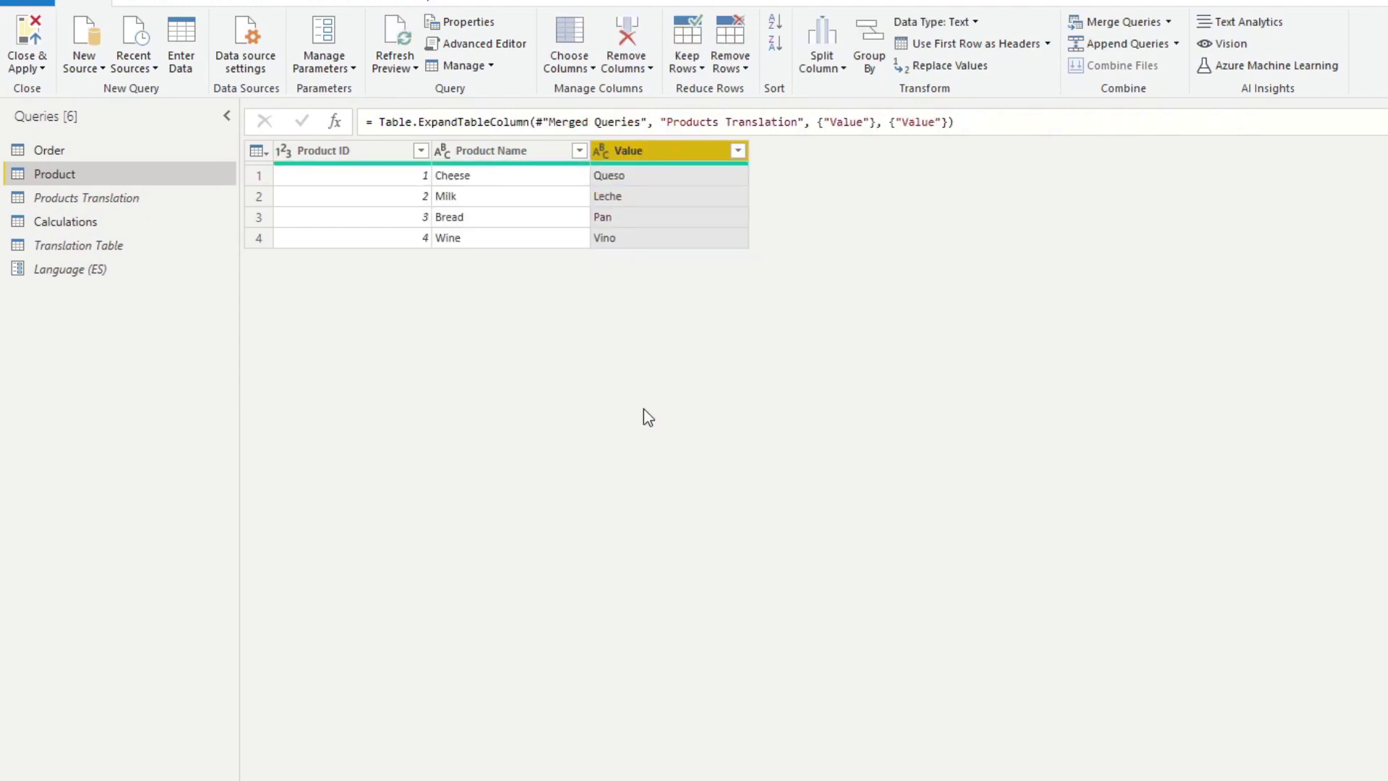
Step: Remove the English Product Name column and rename Value to Product Name
right_click(534, 161)
left_click(550, 195)
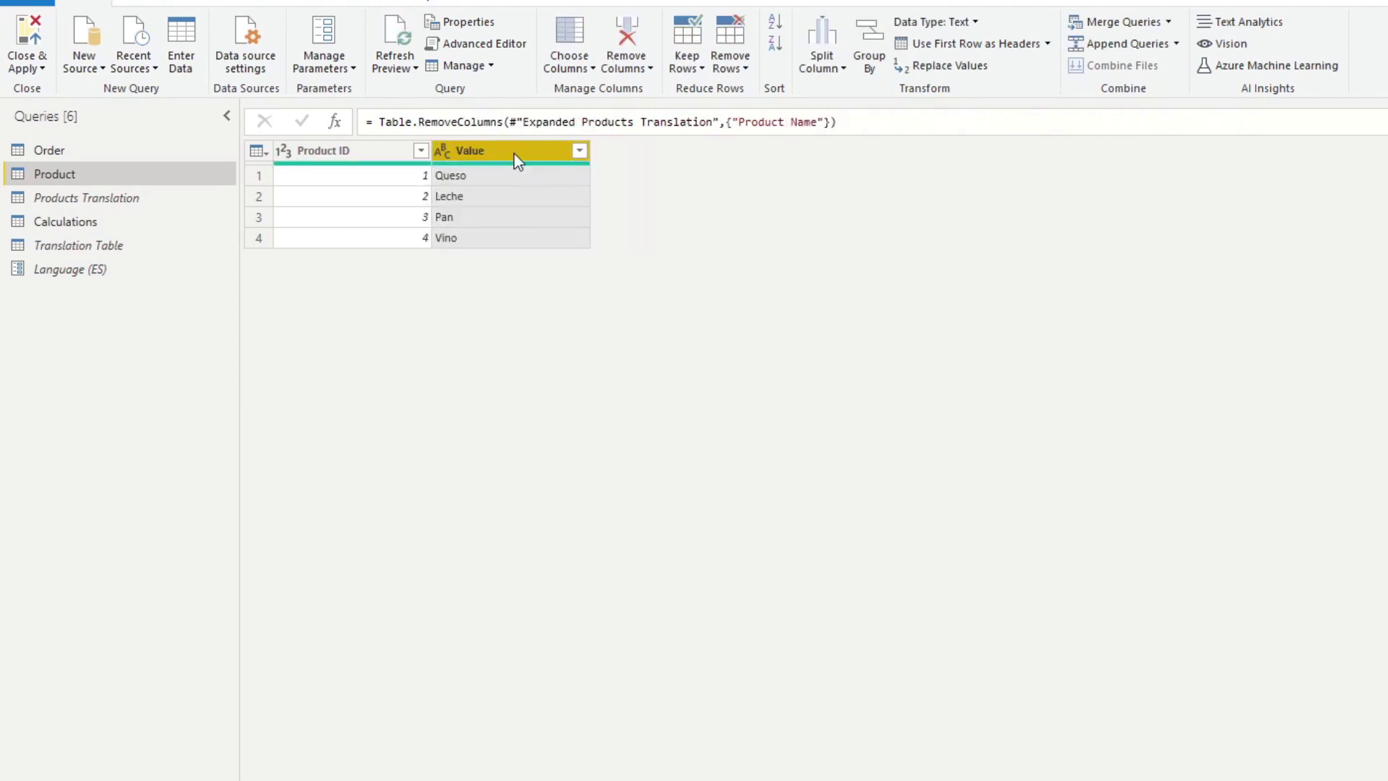
double_click(512, 149)
type("Product")
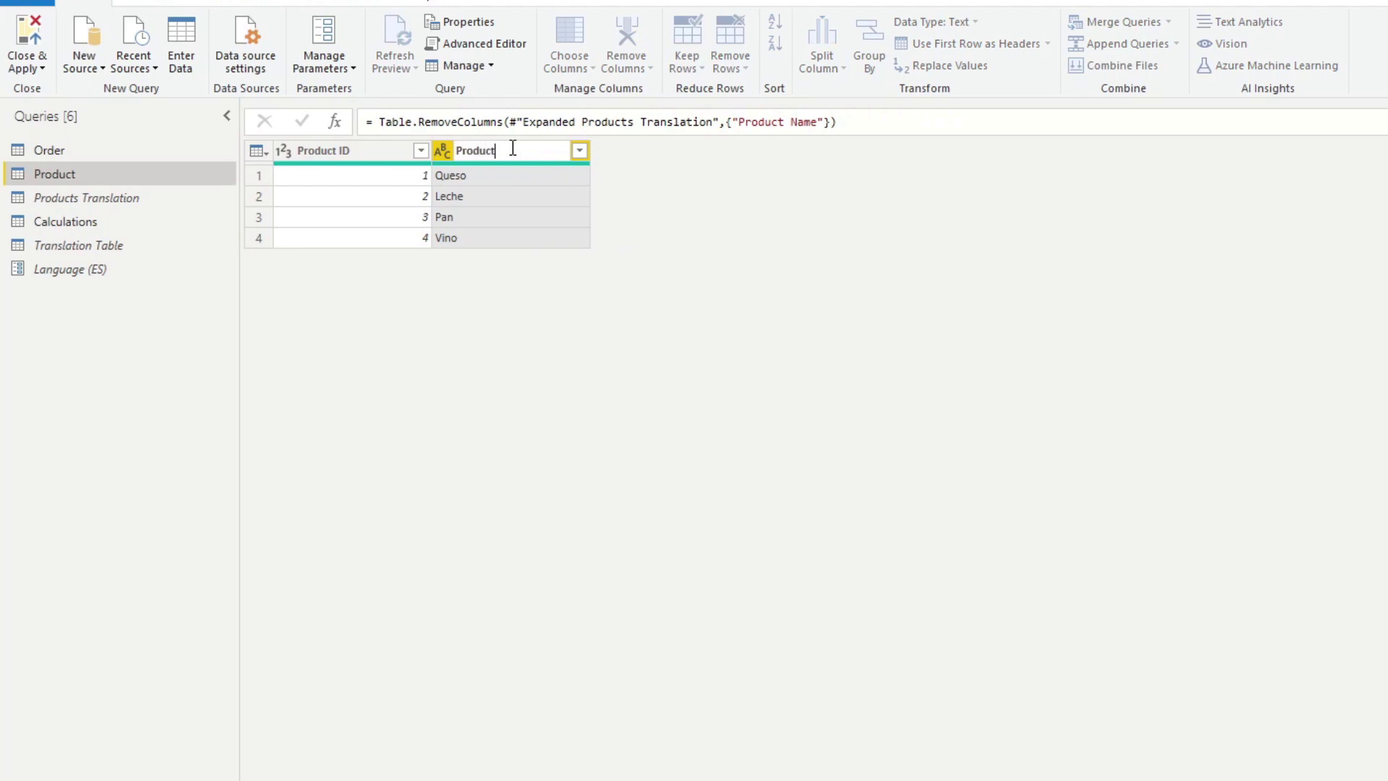
type(" Name")
key("Return")
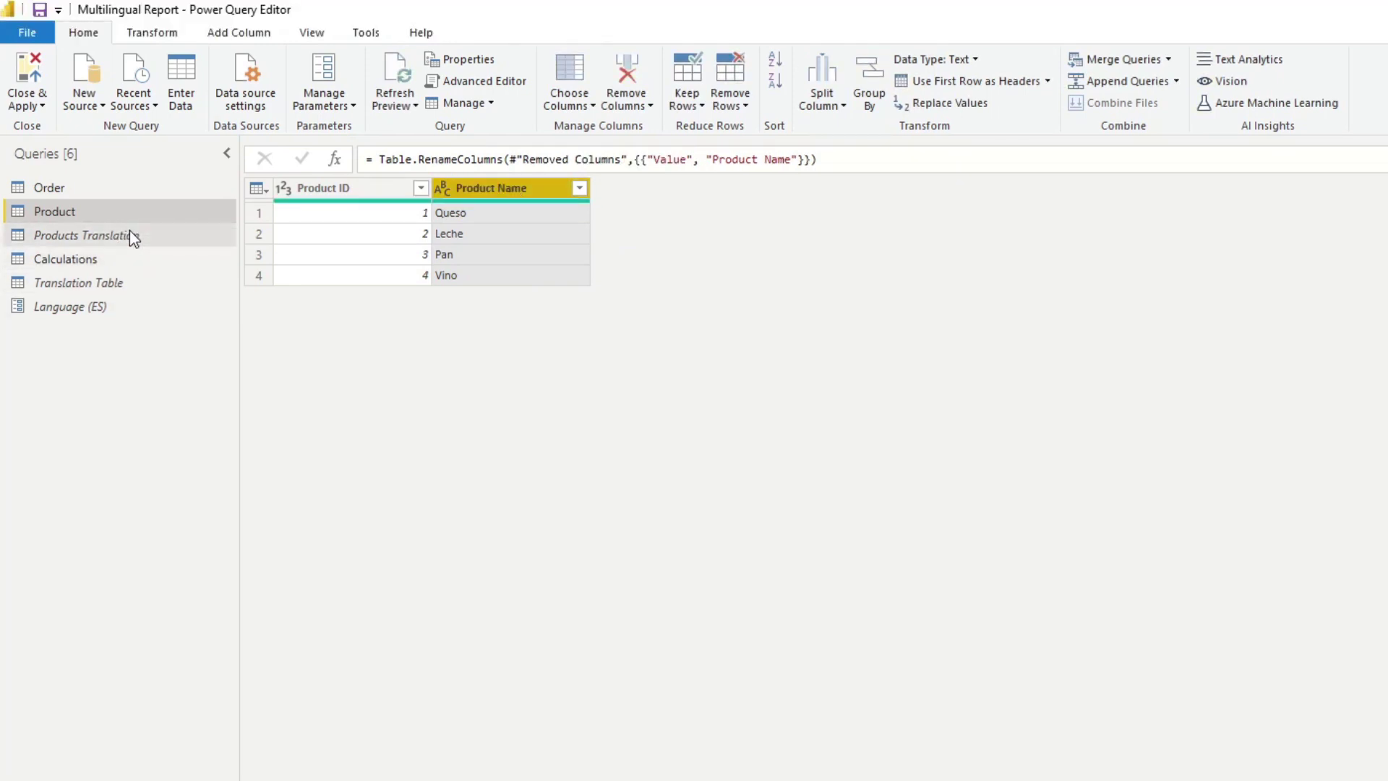
Step: Unpivot all Translation Table columns except Entity into Attribute and Value columns
left_click(114, 284)
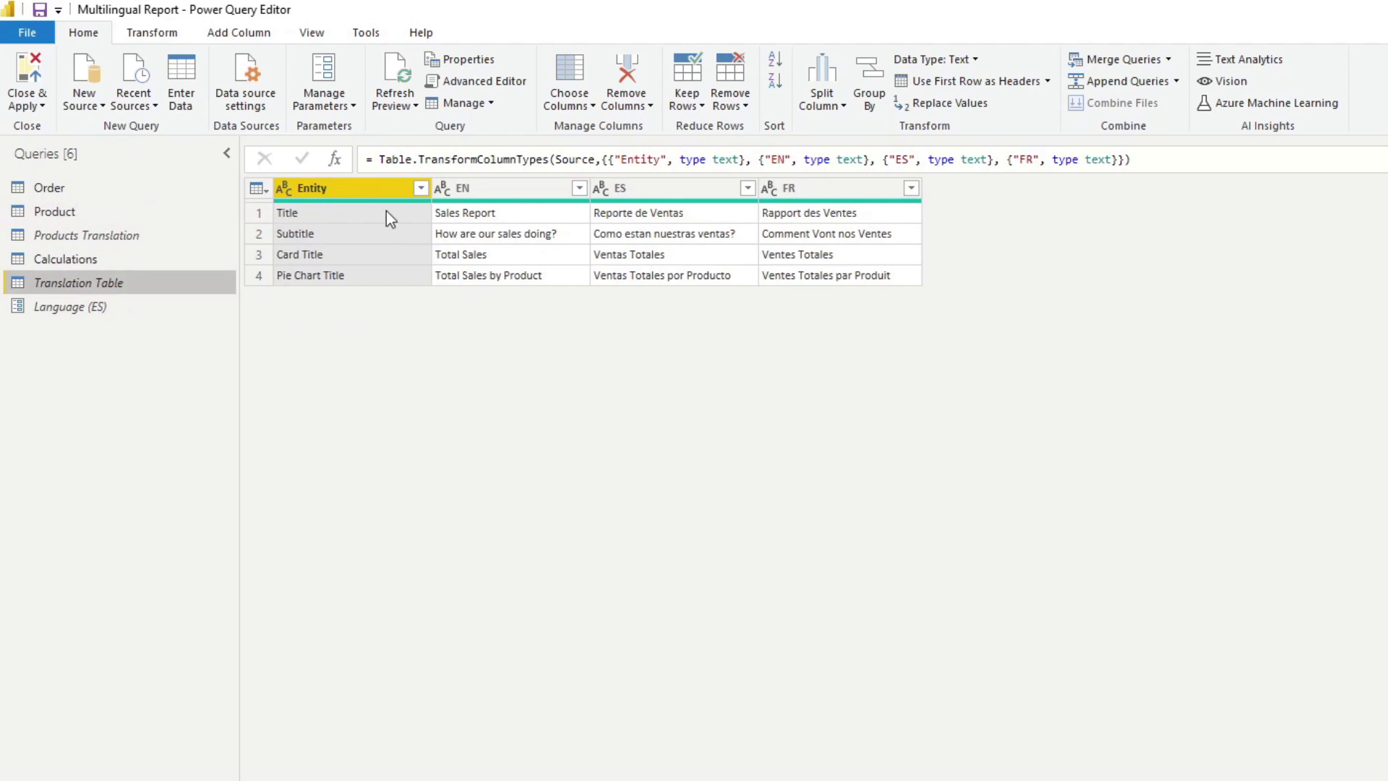
right_click(344, 193)
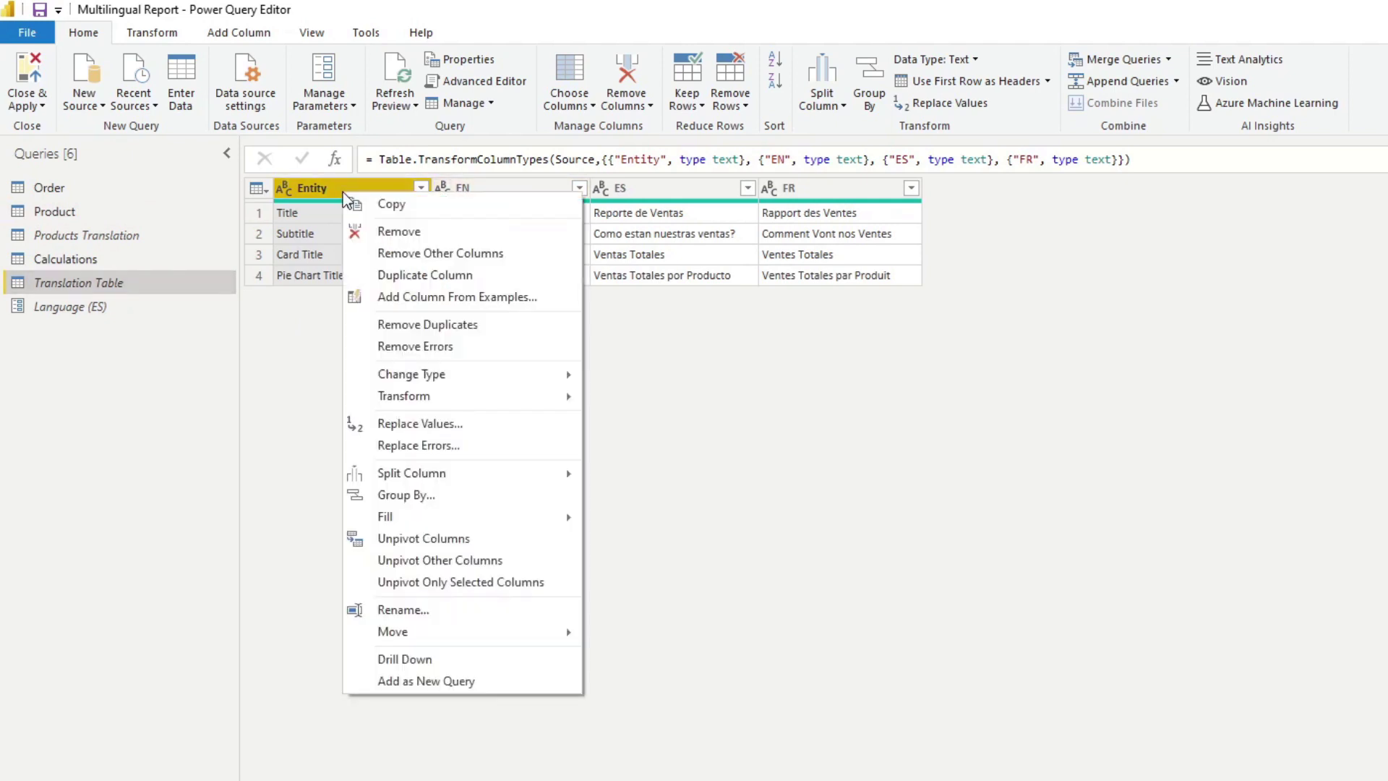
left_click(493, 560)
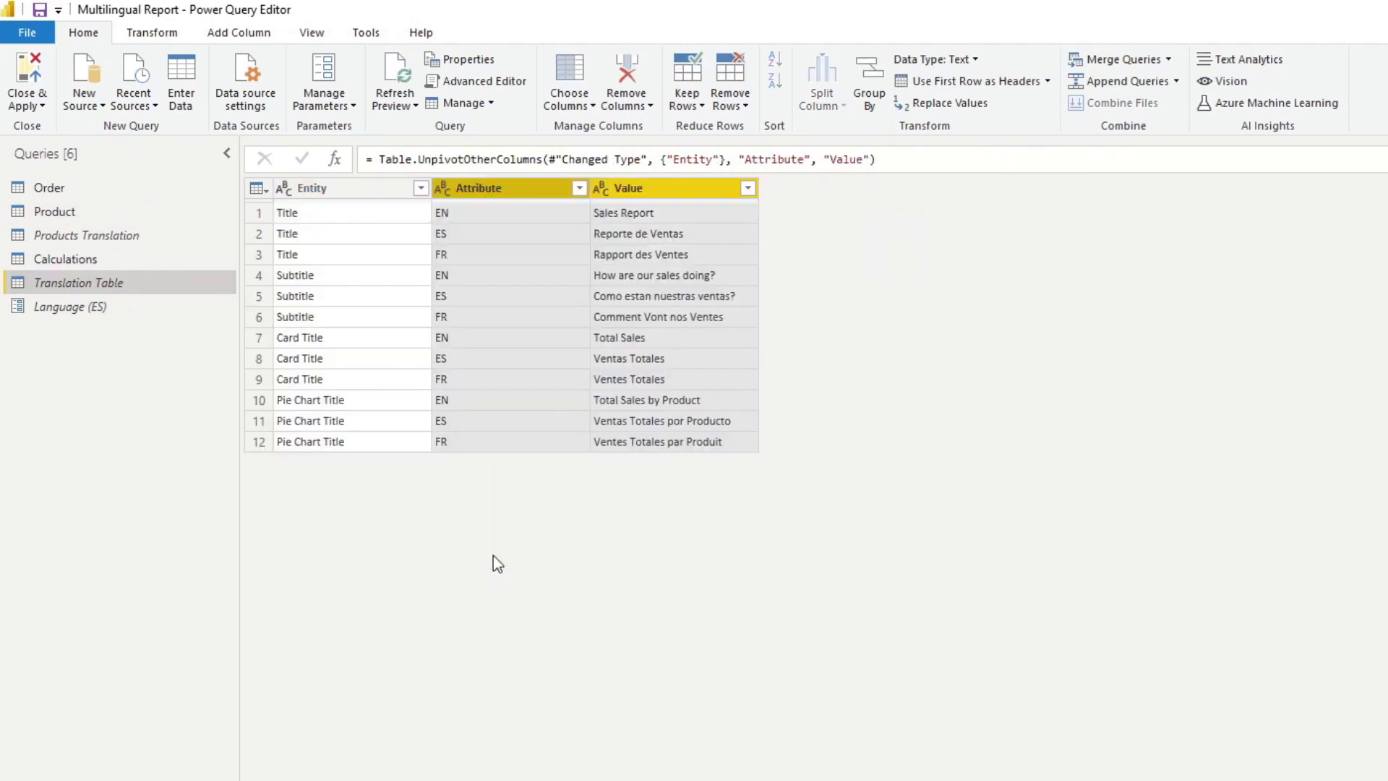
left_click(507, 298)
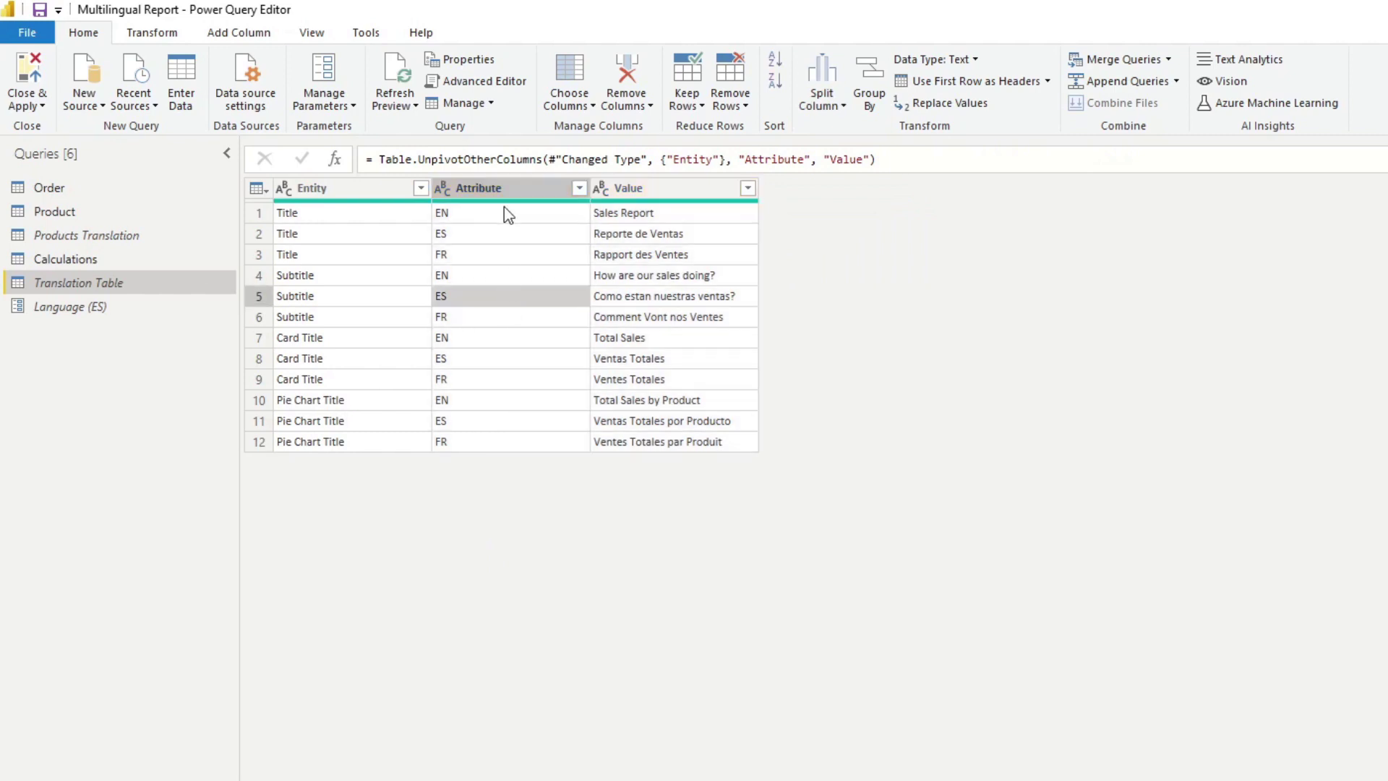
left_click(516, 189)
left_click(528, 226)
left_click(539, 192)
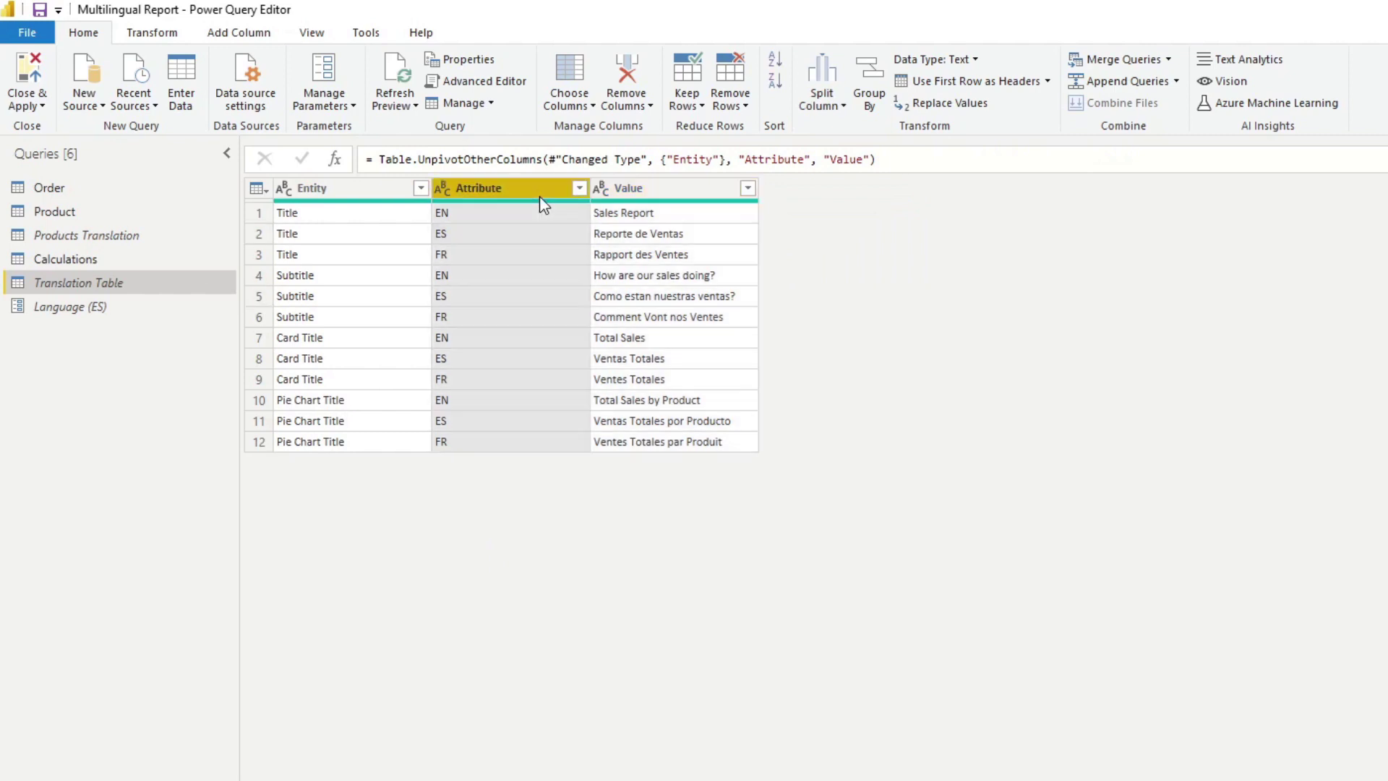
left_click(690, 190)
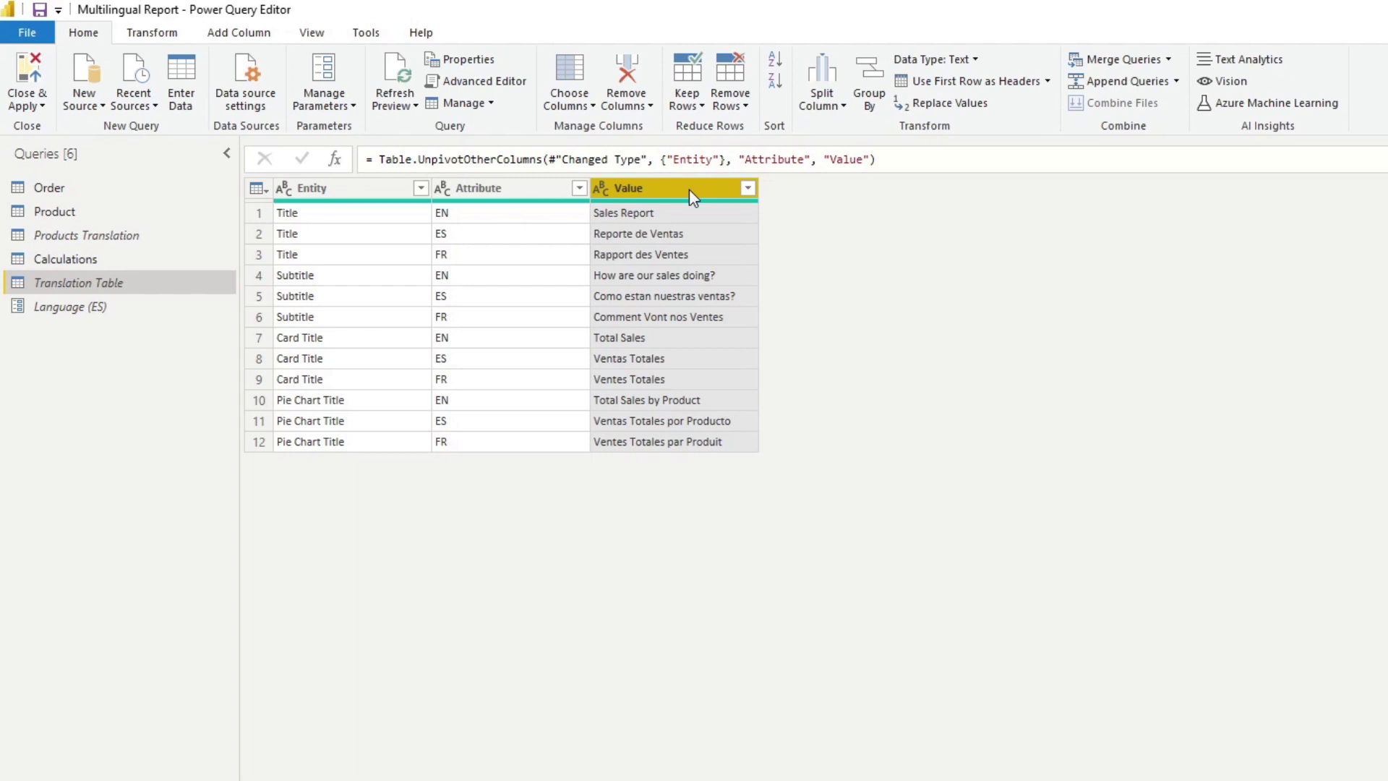
Step: Filter Attribute to equal the Language parameter, leaving the four ES rows
left_click(579, 188)
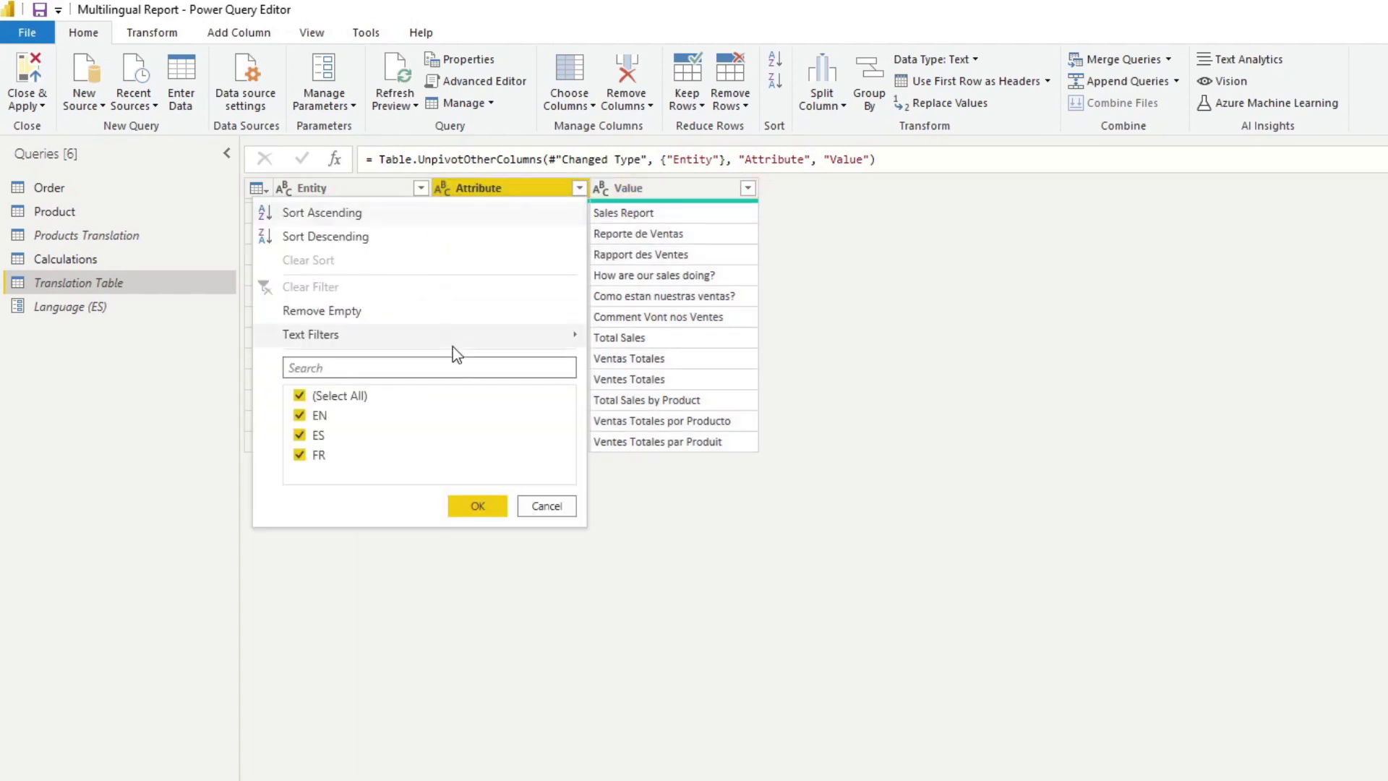
mouse_move(453, 335)
left_click(665, 344)
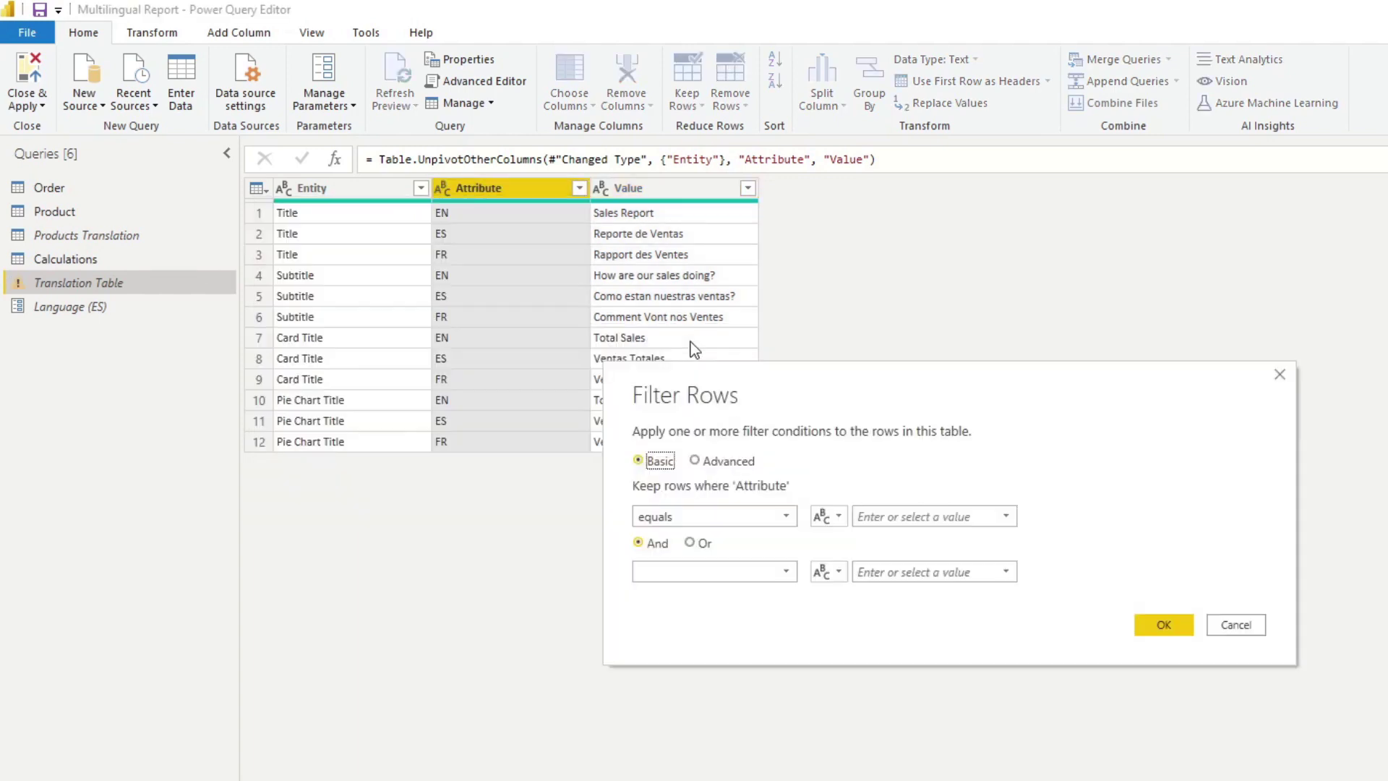
left_click(833, 514)
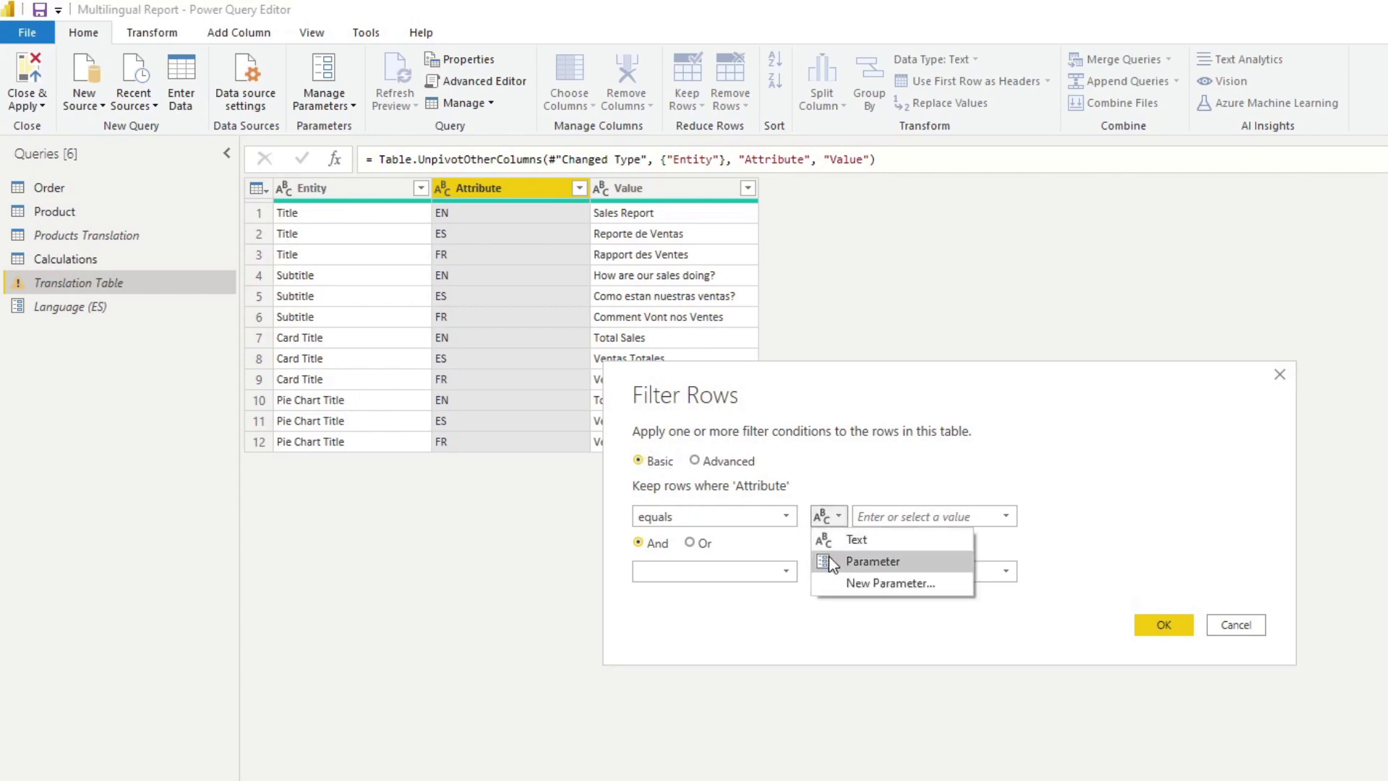
left_click(879, 561)
left_click(1164, 626)
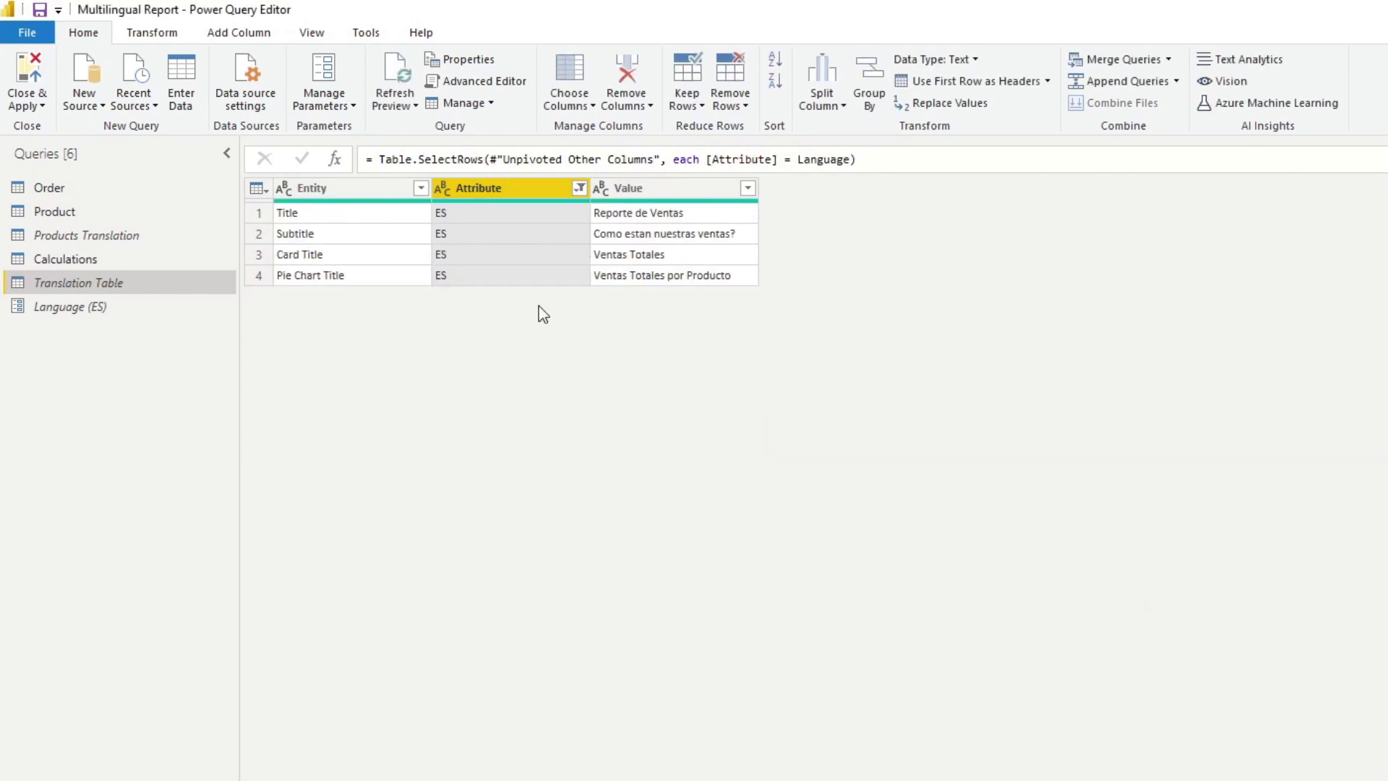
left_click(528, 254)
left_click(551, 218)
left_click(579, 232)
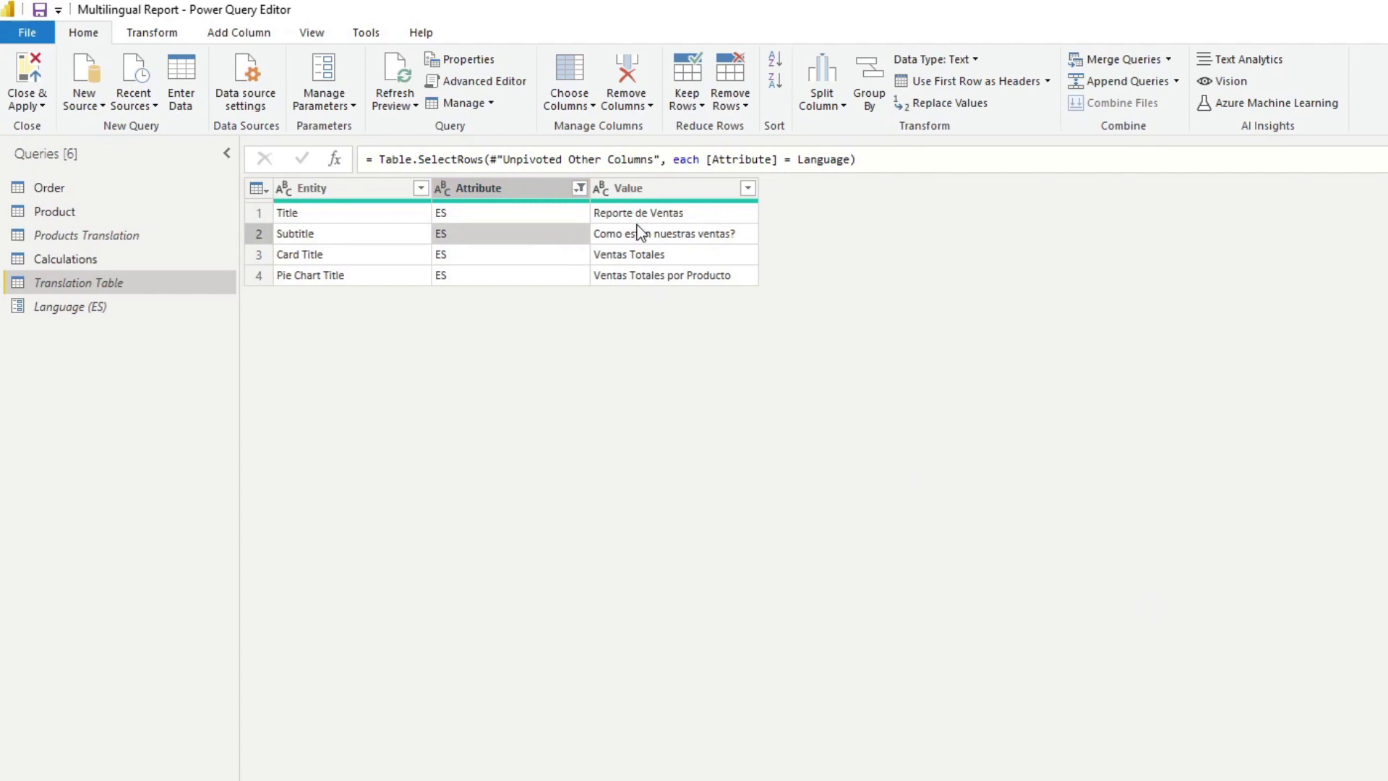
left_click(643, 214)
left_click(649, 237)
left_click(645, 256)
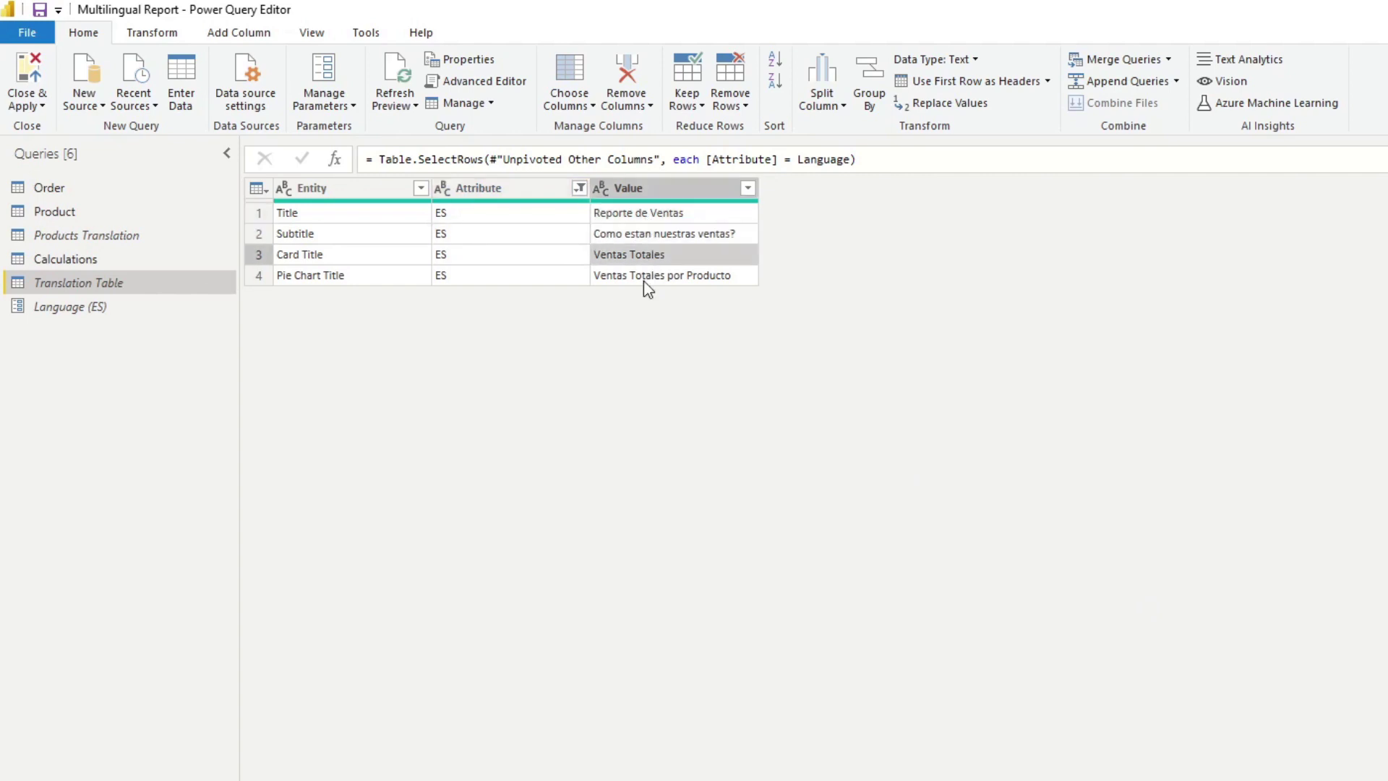
left_click(644, 278)
Step: Enable load for the Translation Table query
left_click(107, 300)
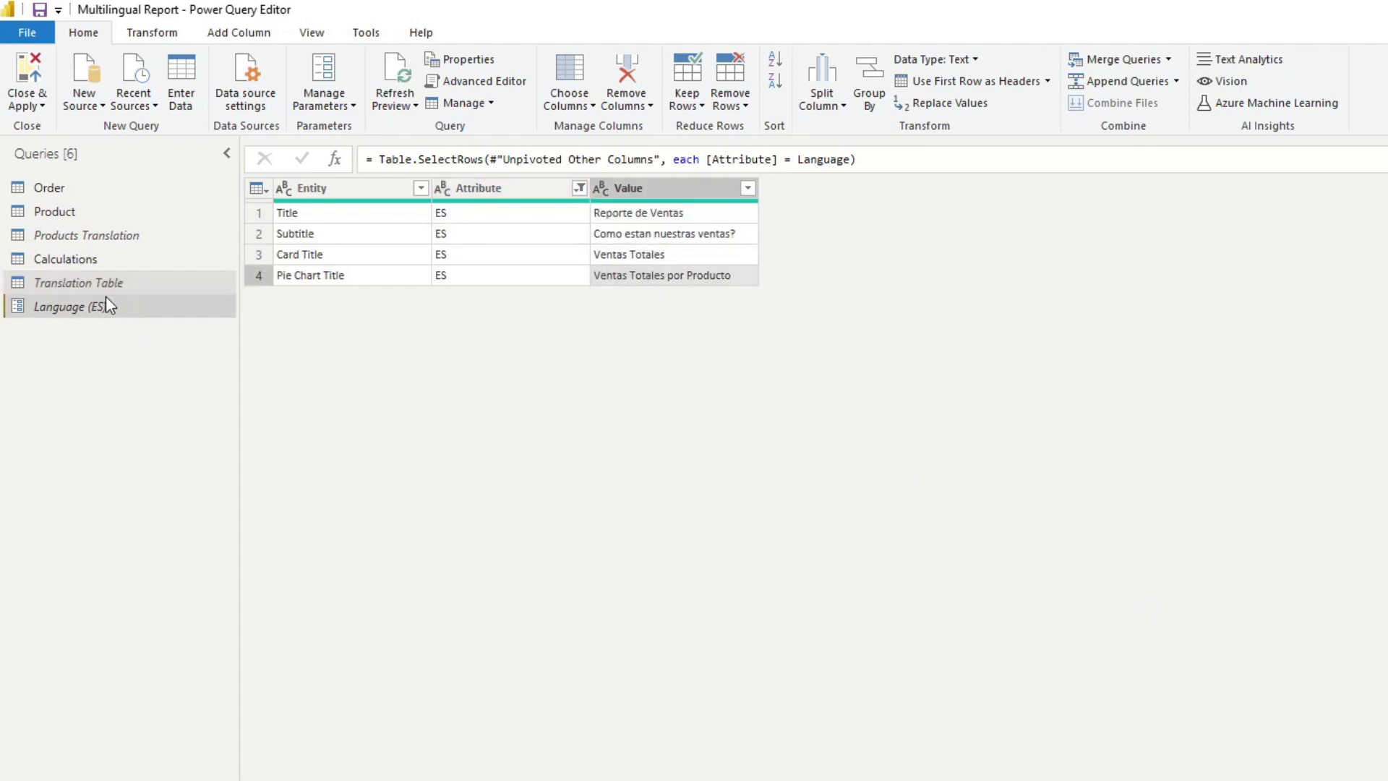
right_click(113, 287)
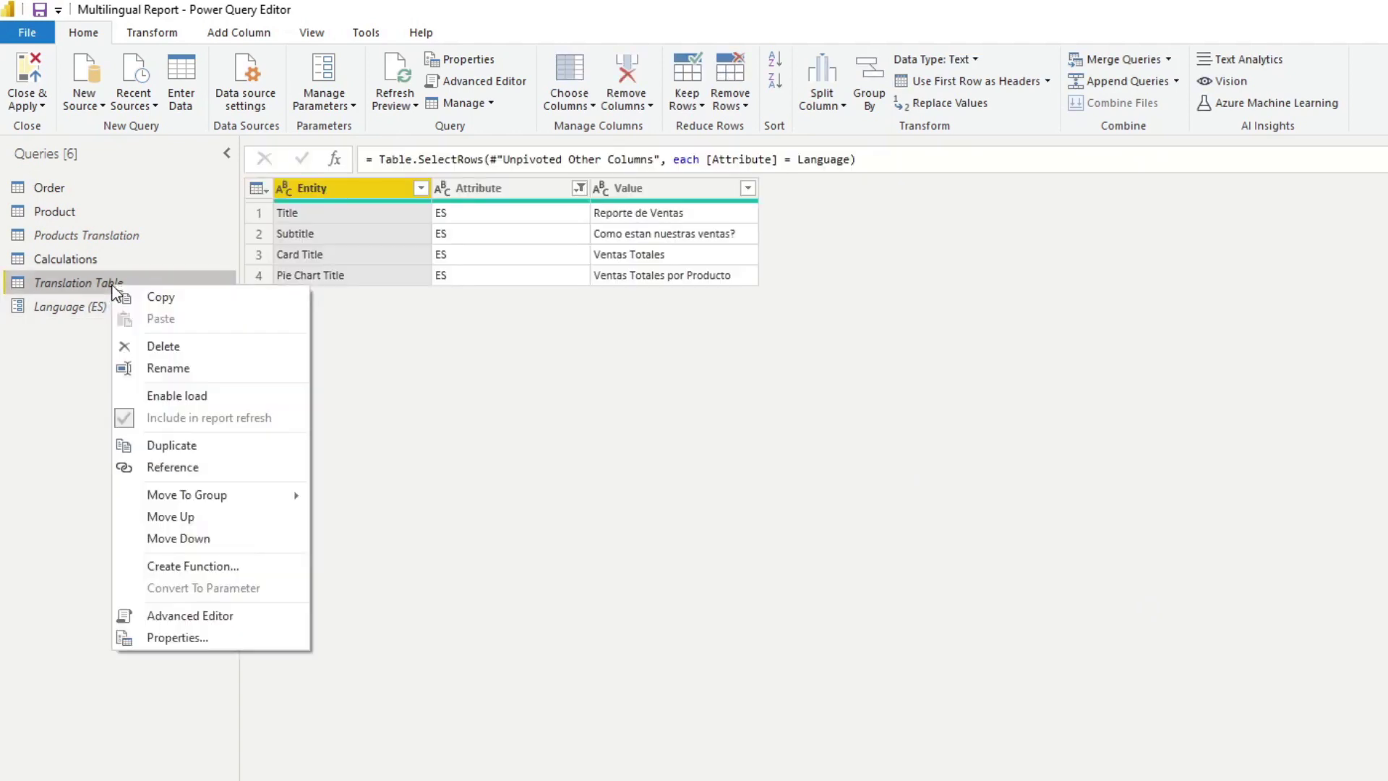
left_click(210, 396)
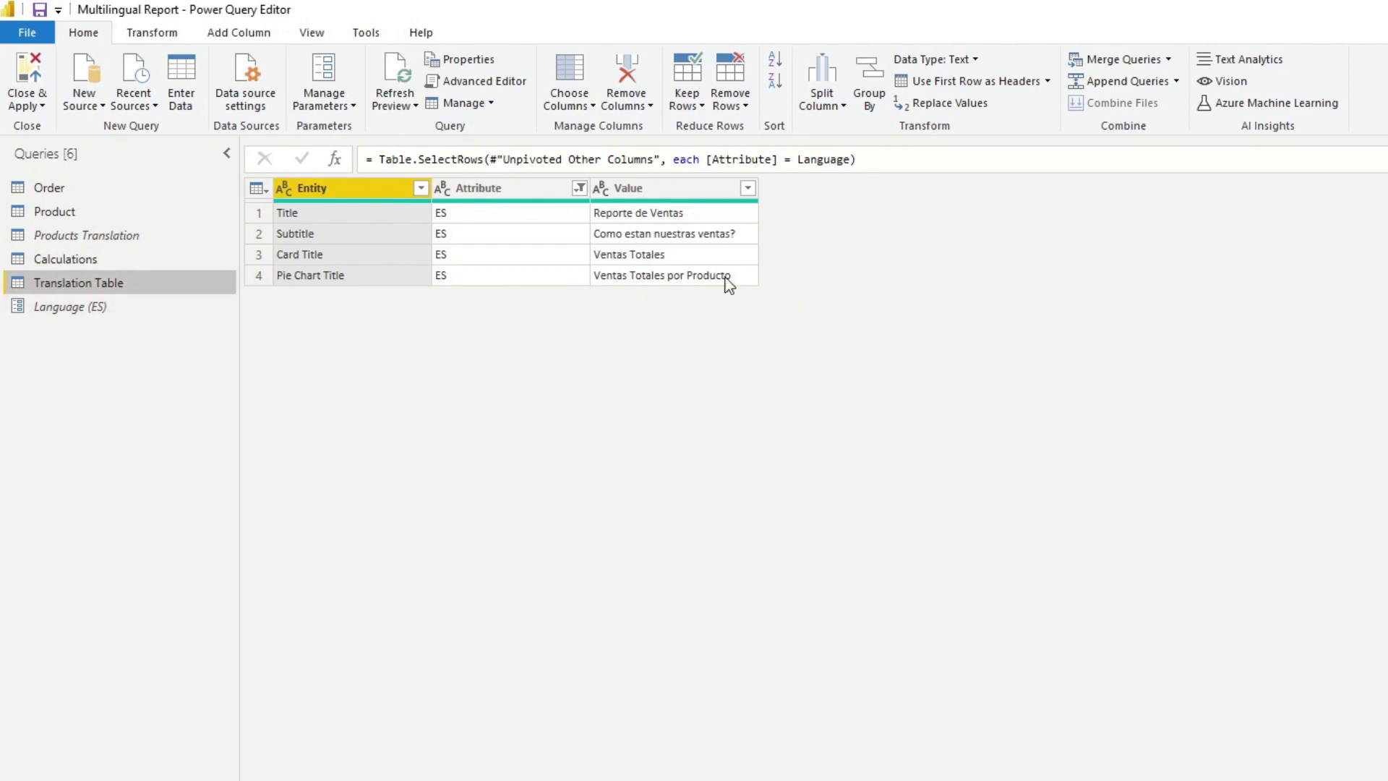
Step: Set Language to FR, verify French names like Fromage and Pain, then Close & Apply
left_click(97, 320)
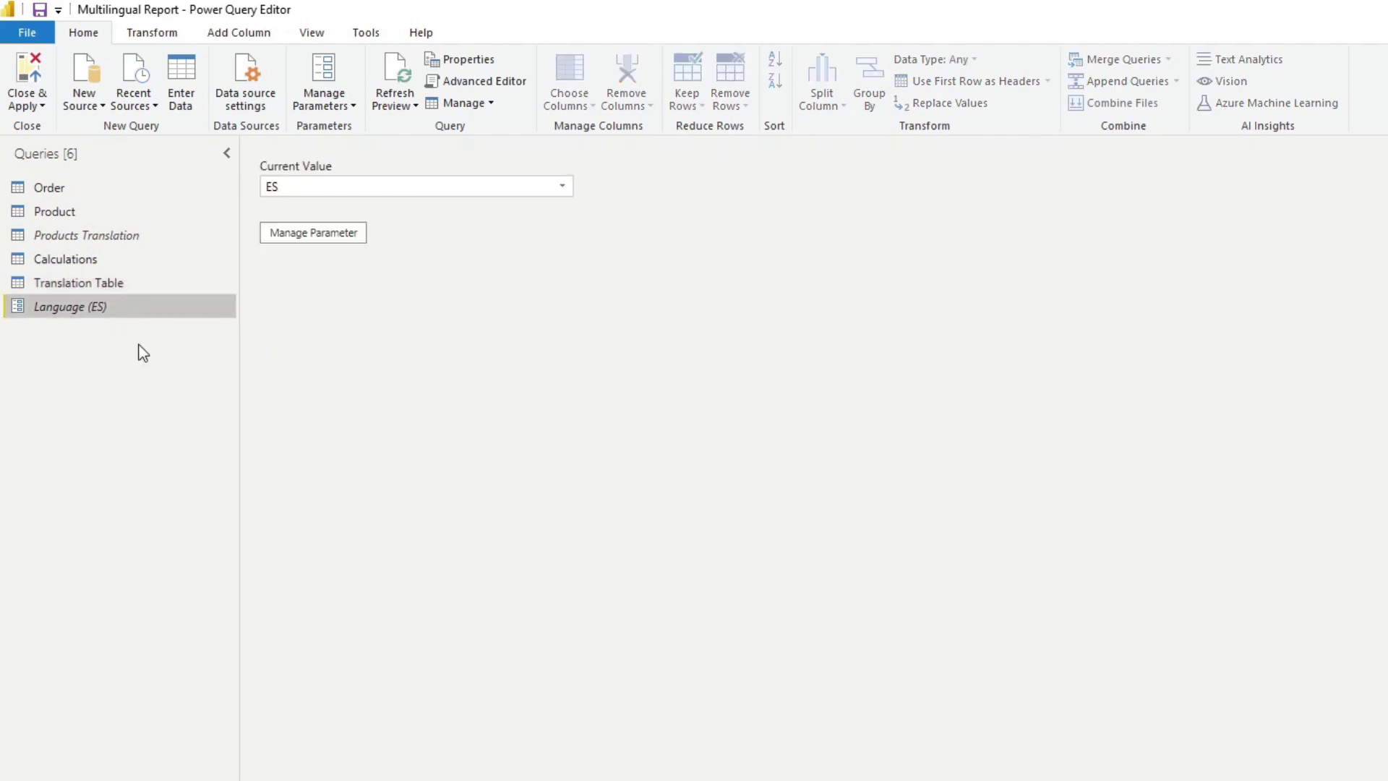
left_click(563, 187)
left_click(435, 247)
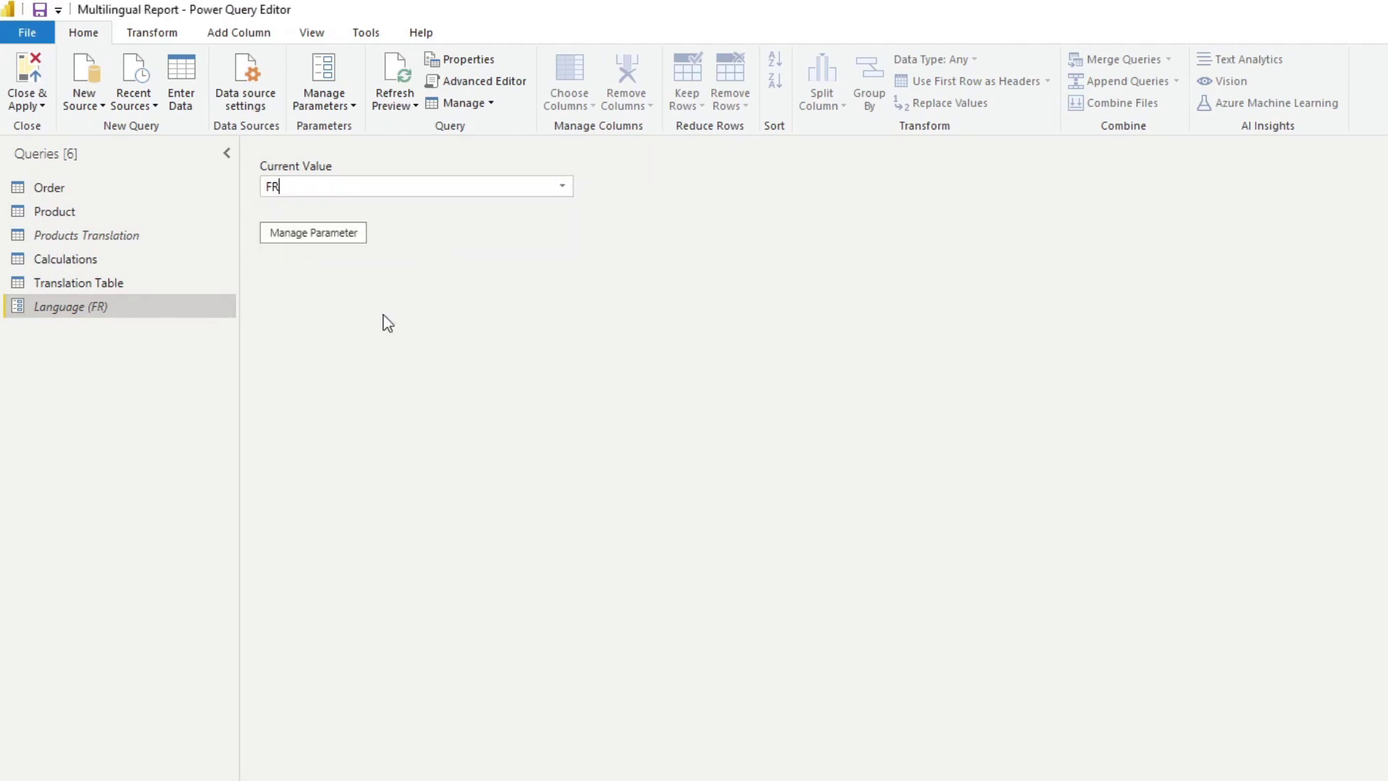
left_click(111, 289)
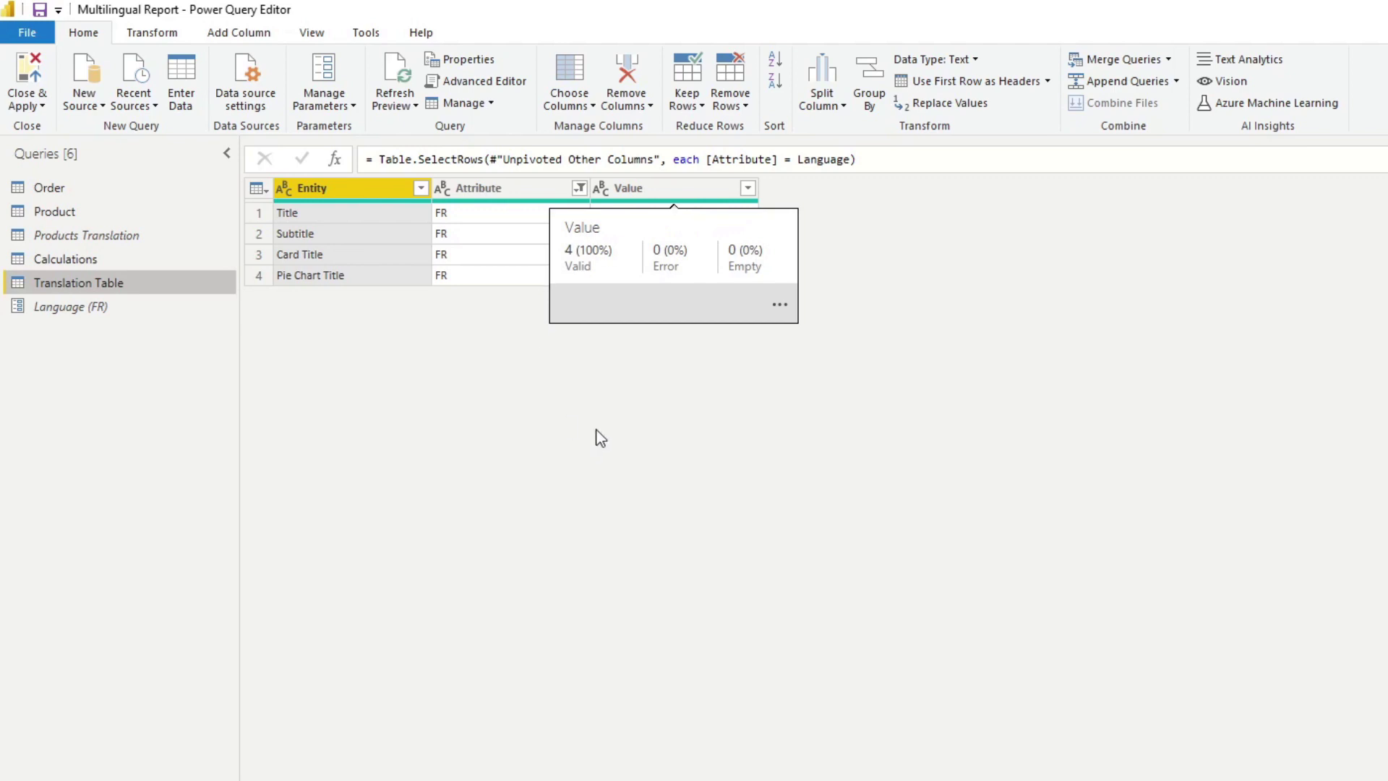
left_click(663, 215)
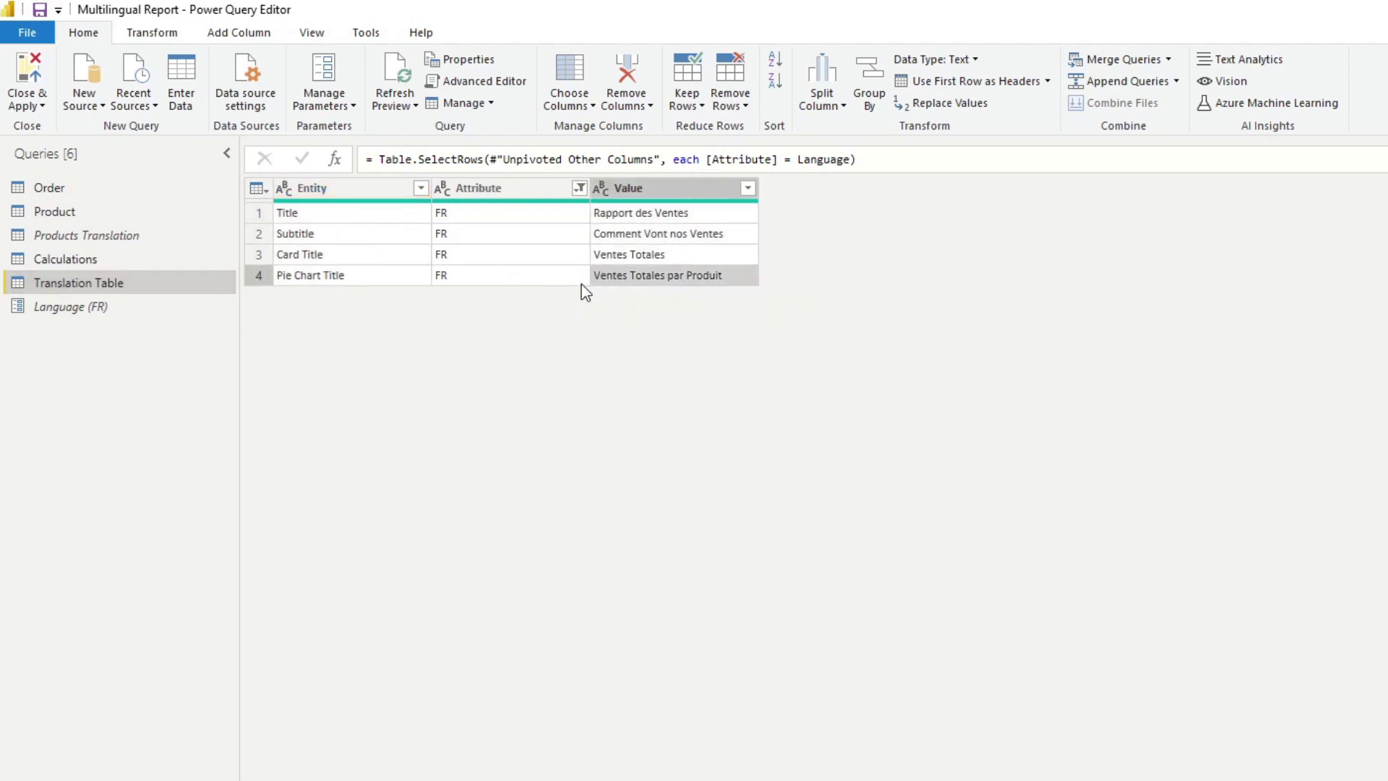
left_click(61, 211)
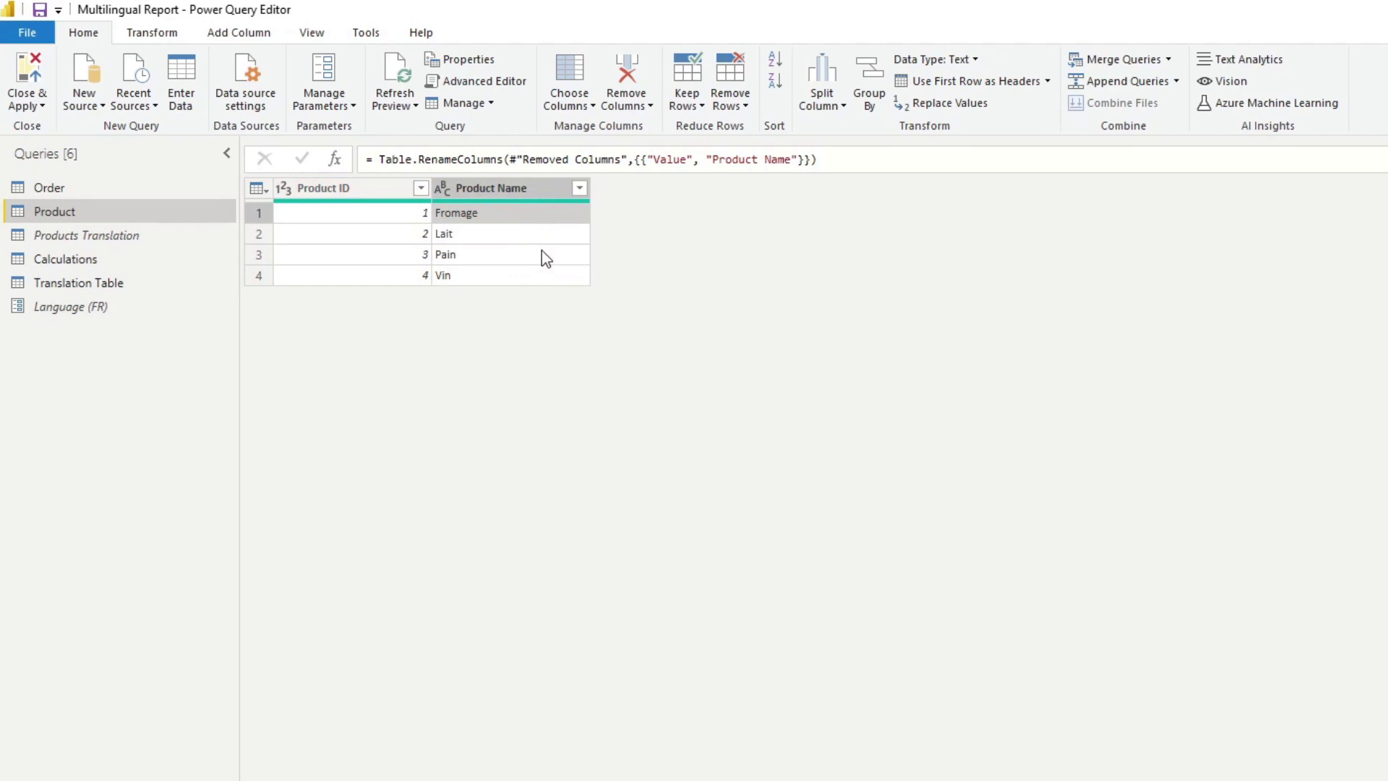
left_click(32, 72)
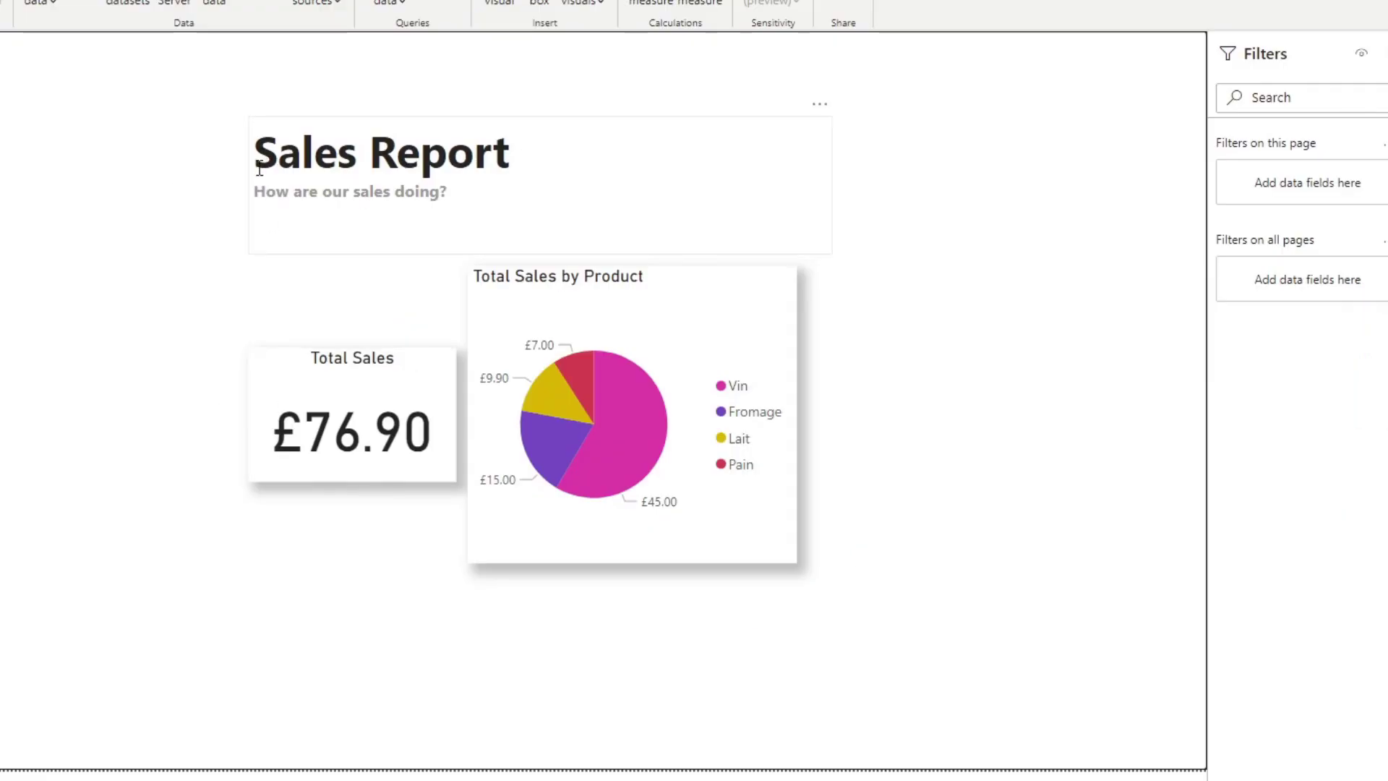
Step: Insert the dynamic 'value of Title' at the start of the report heading
double_click(503, 164)
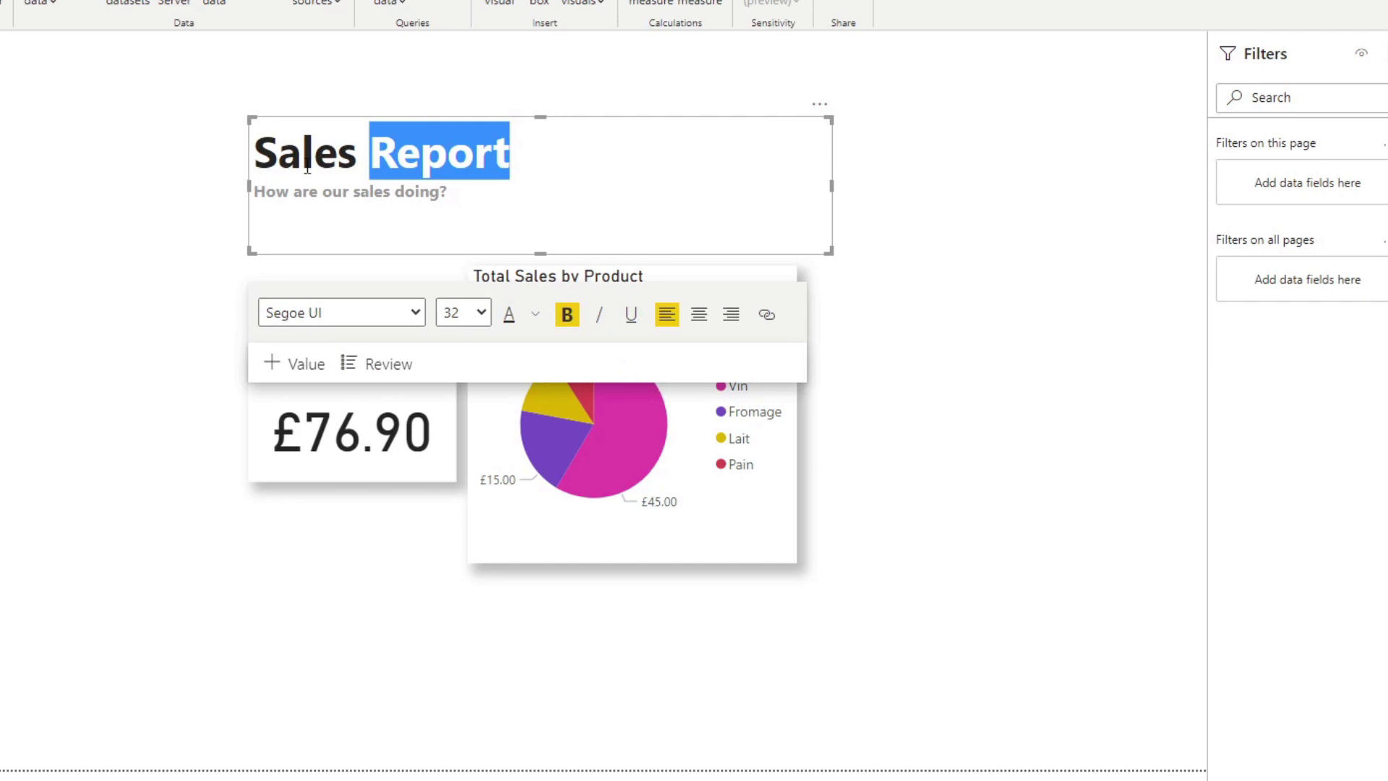
double_click(324, 154)
left_click(311, 156)
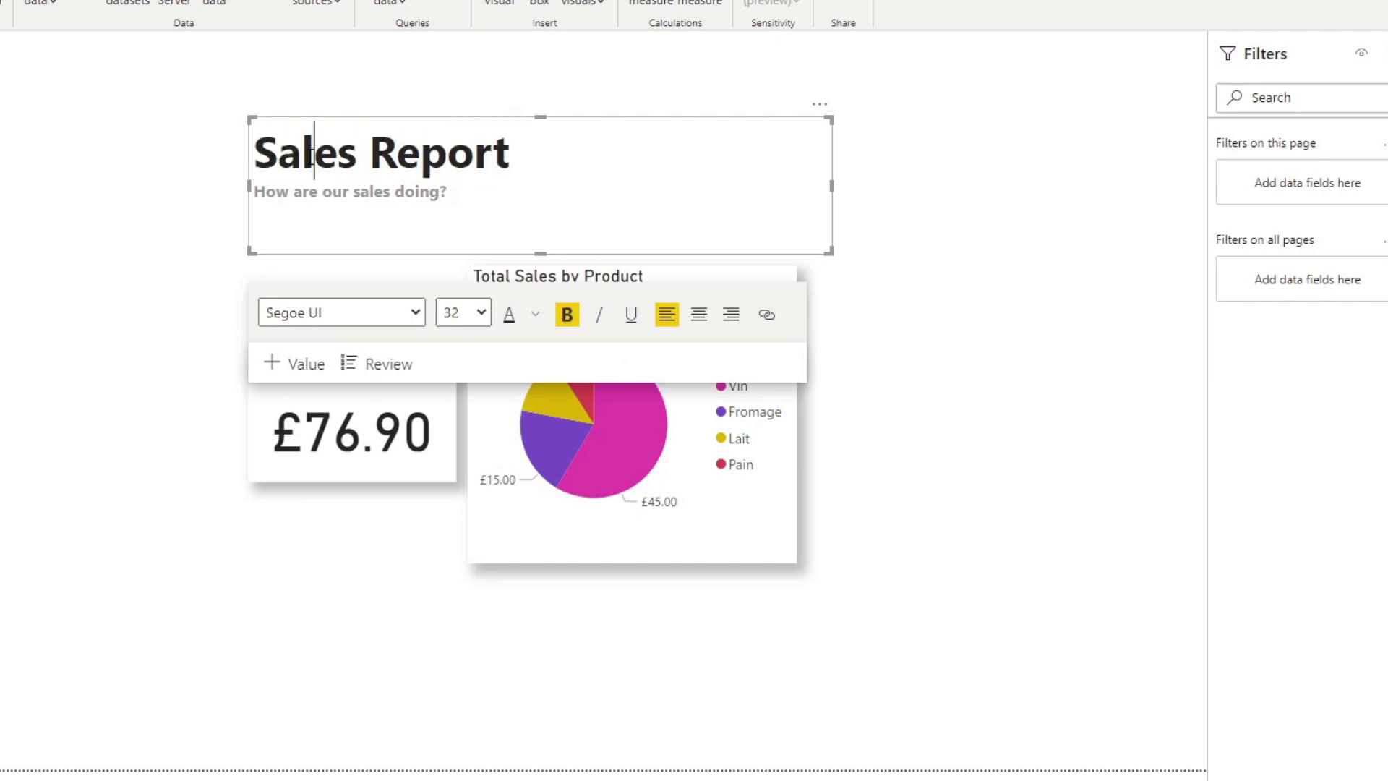
left_click(259, 156)
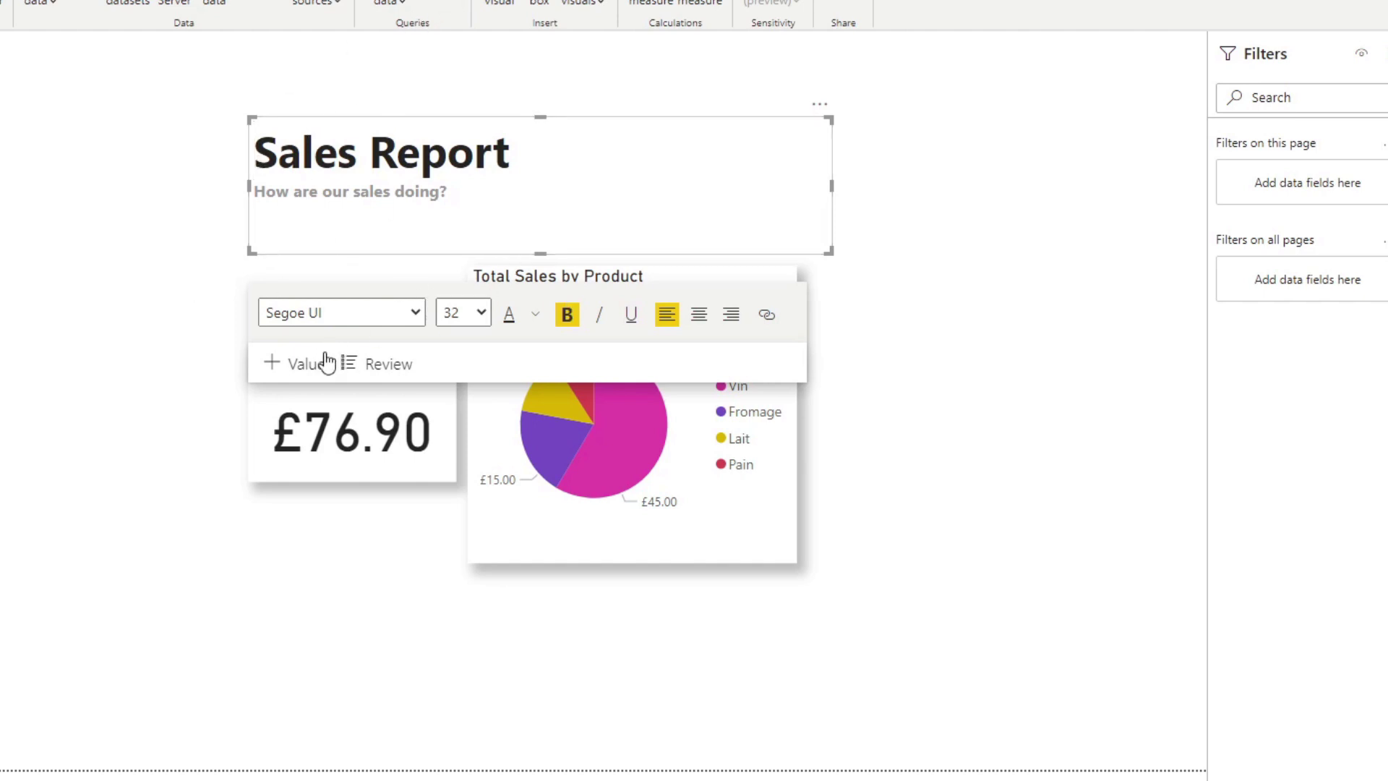
left_click(267, 372)
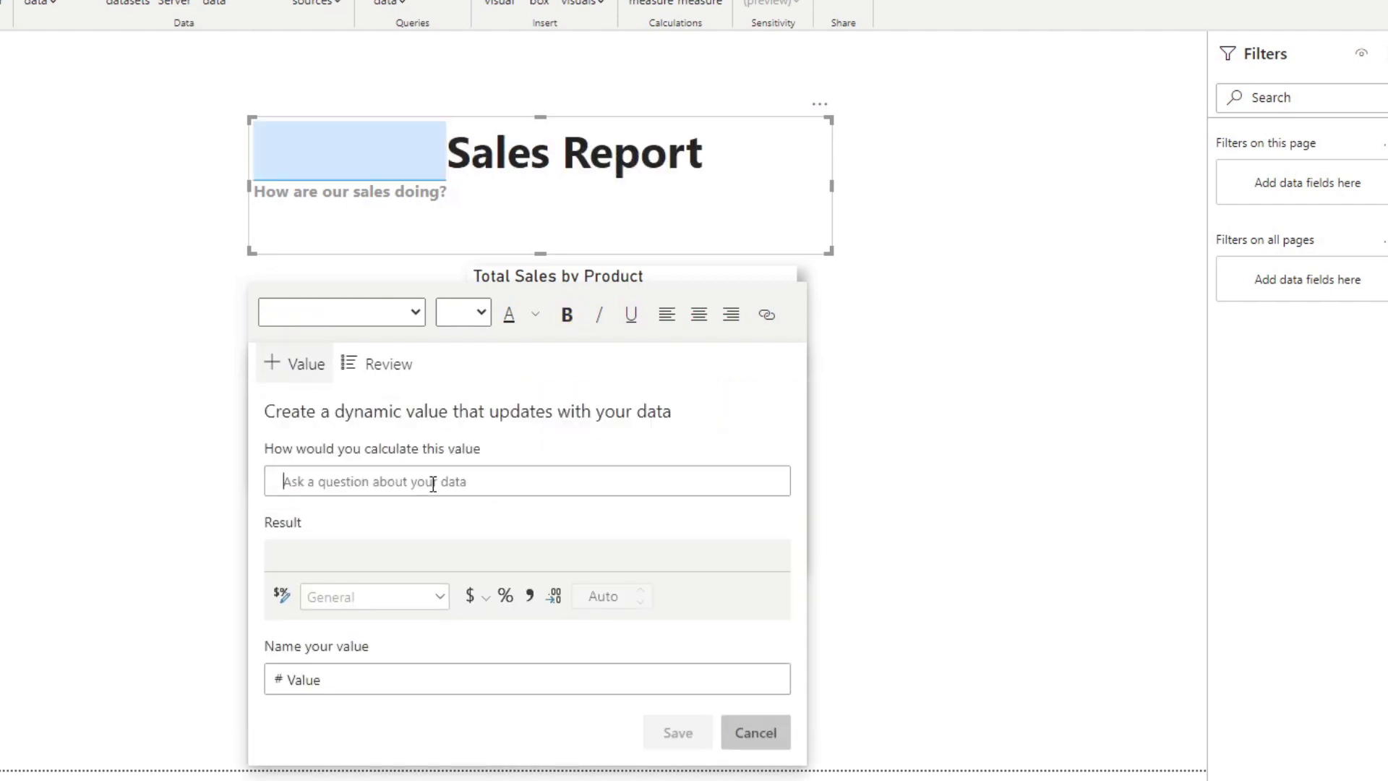
type("value ")
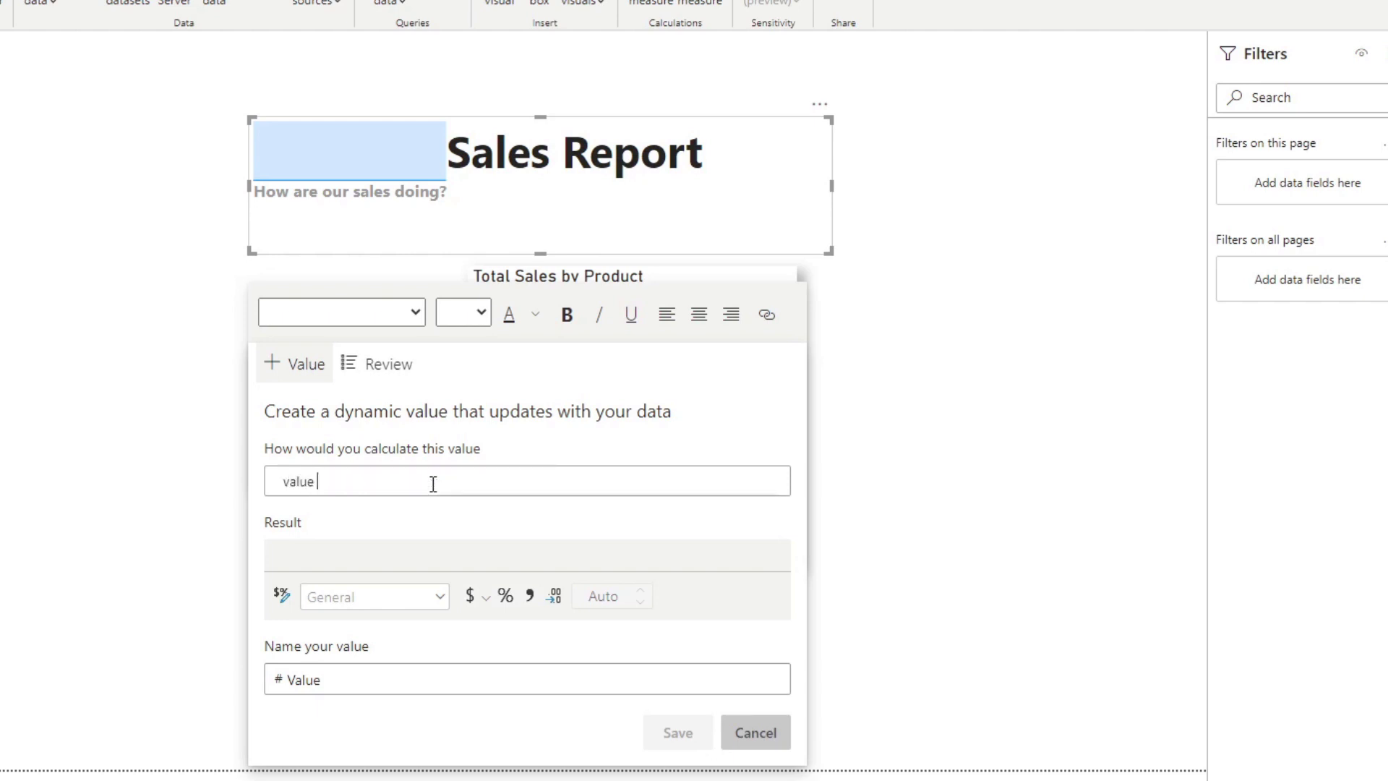
type("of titl")
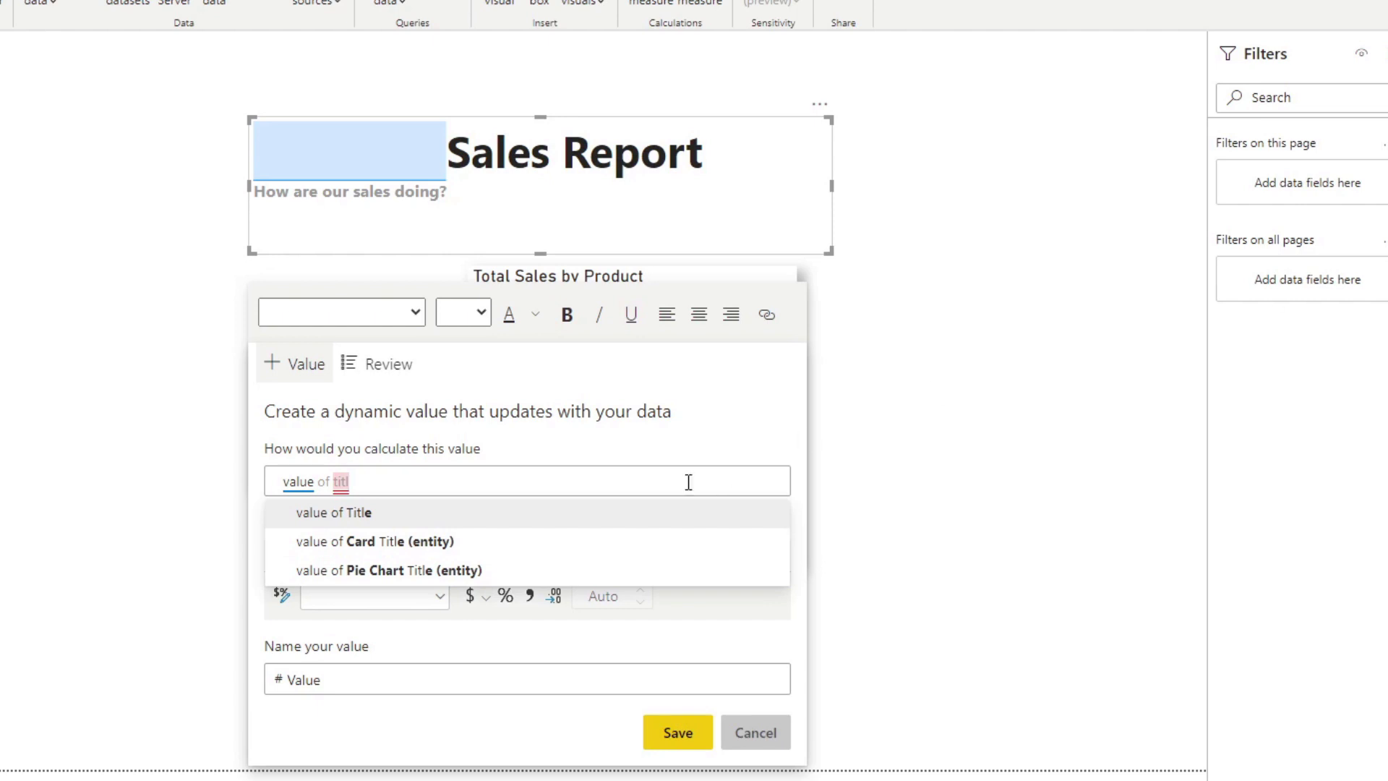
left_click(515, 521)
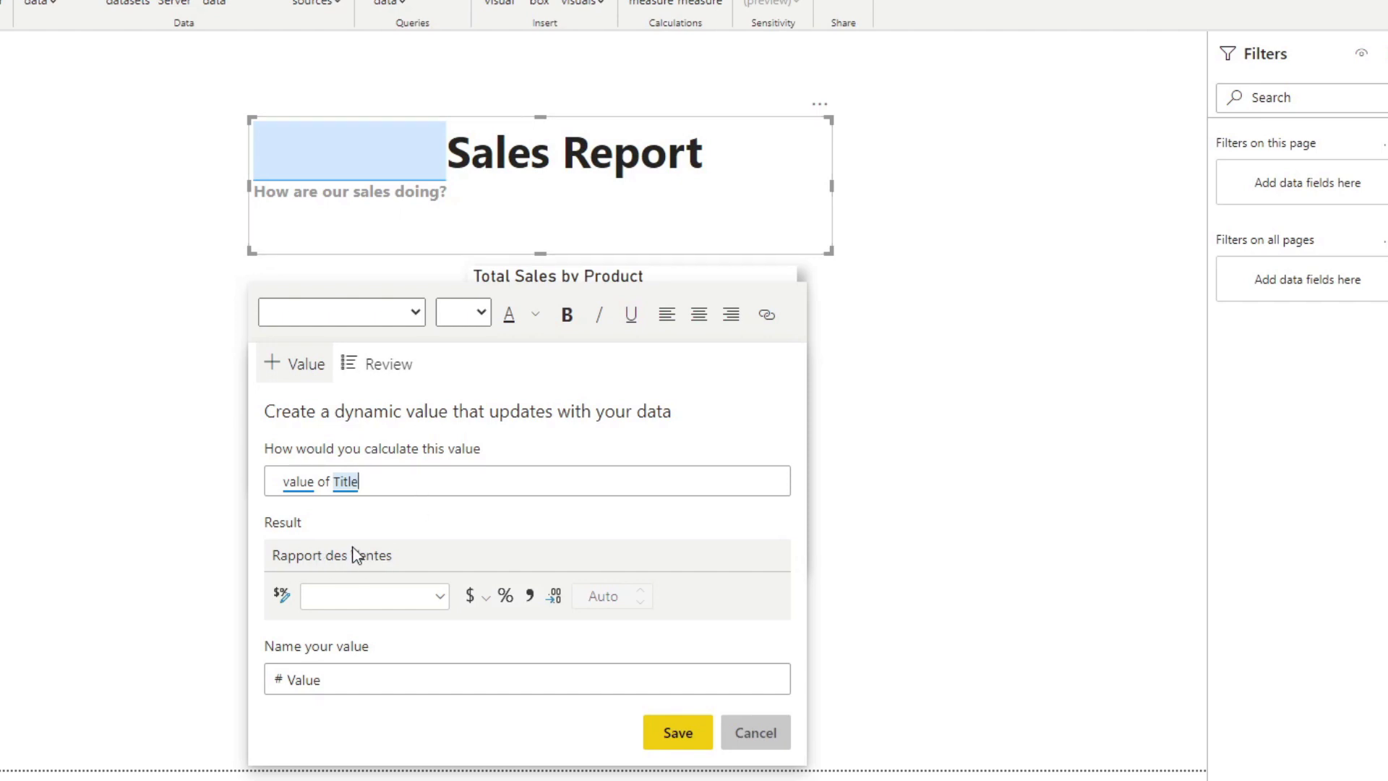
left_click(657, 743)
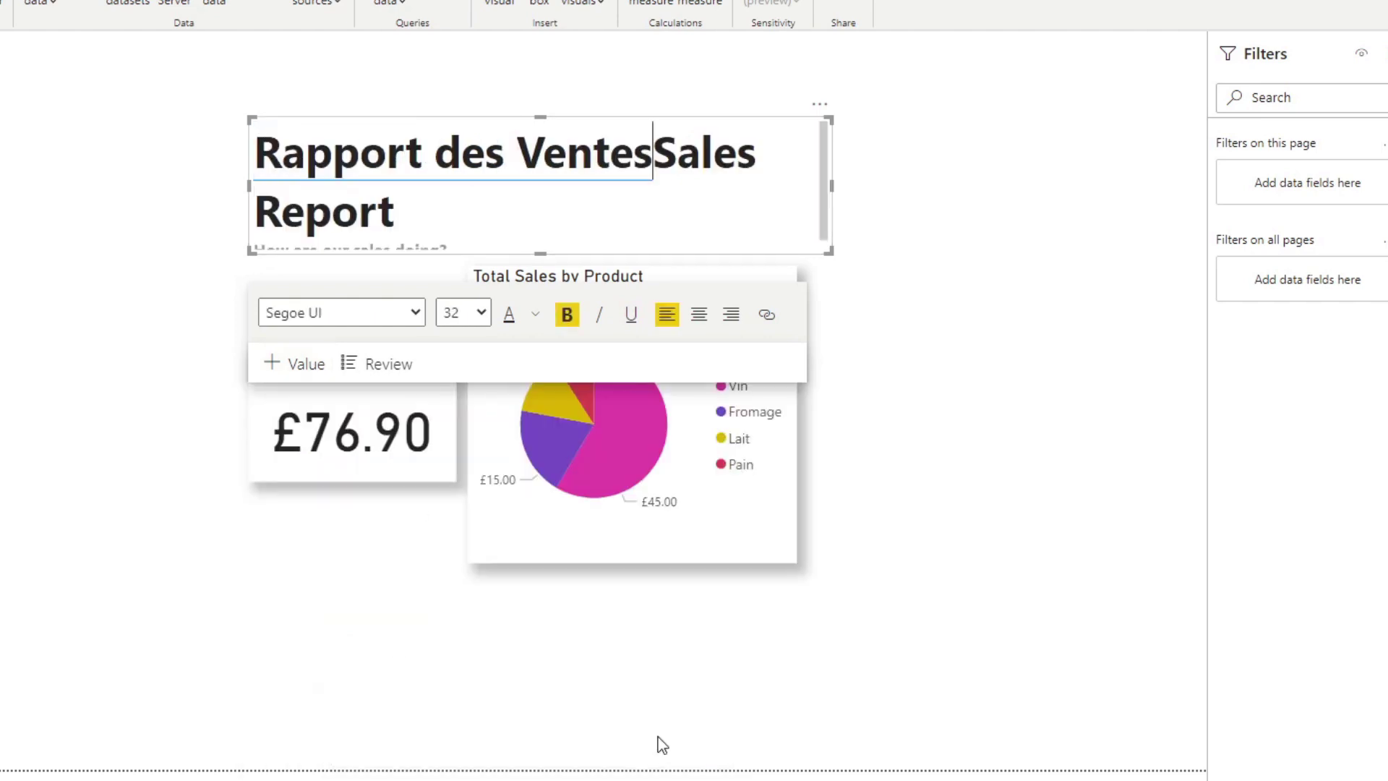
Step: Delete the old English 'Sales Report' text from the heading
left_click(457, 224)
key("BackSpace")
key("BackSpace")
key("BackSpace")
key("BackSpace")
key("BackSpace")
key("BackSpace")
key("BackSpace")
key("BackSpace")
key("BackSpace")
key("BackSpace")
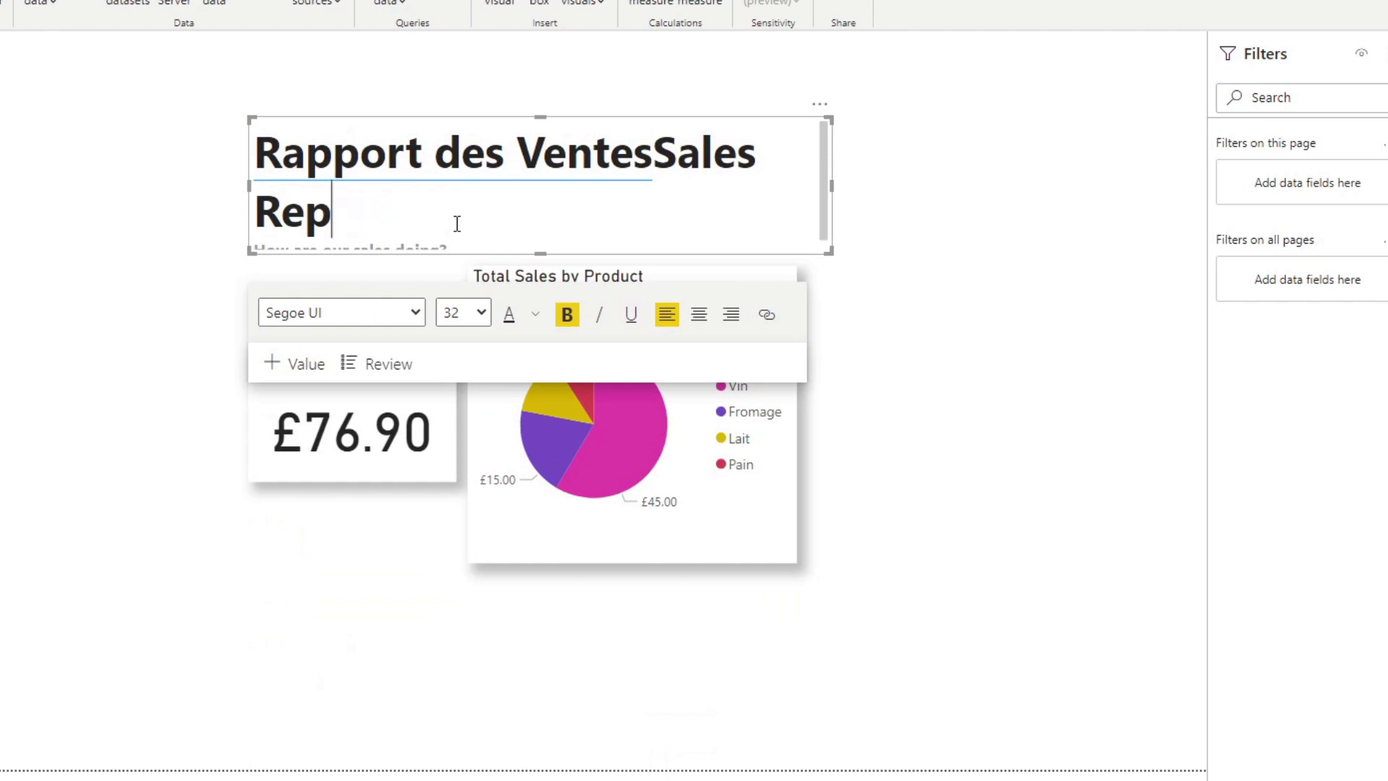
key("BackSpace")
key("BackSpace")
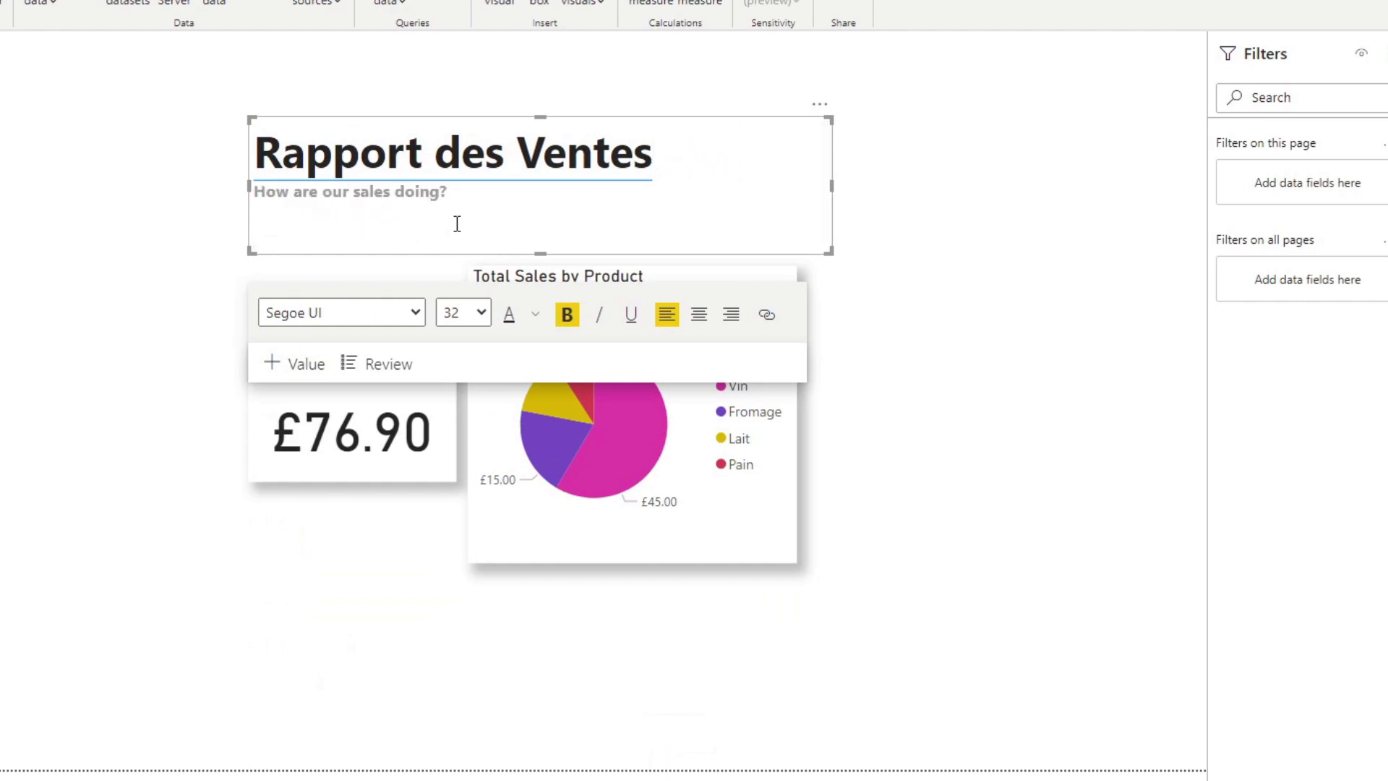
Step: Insert the dynamic 'value of Subtitle' at the start of the subtitle
left_click(258, 193)
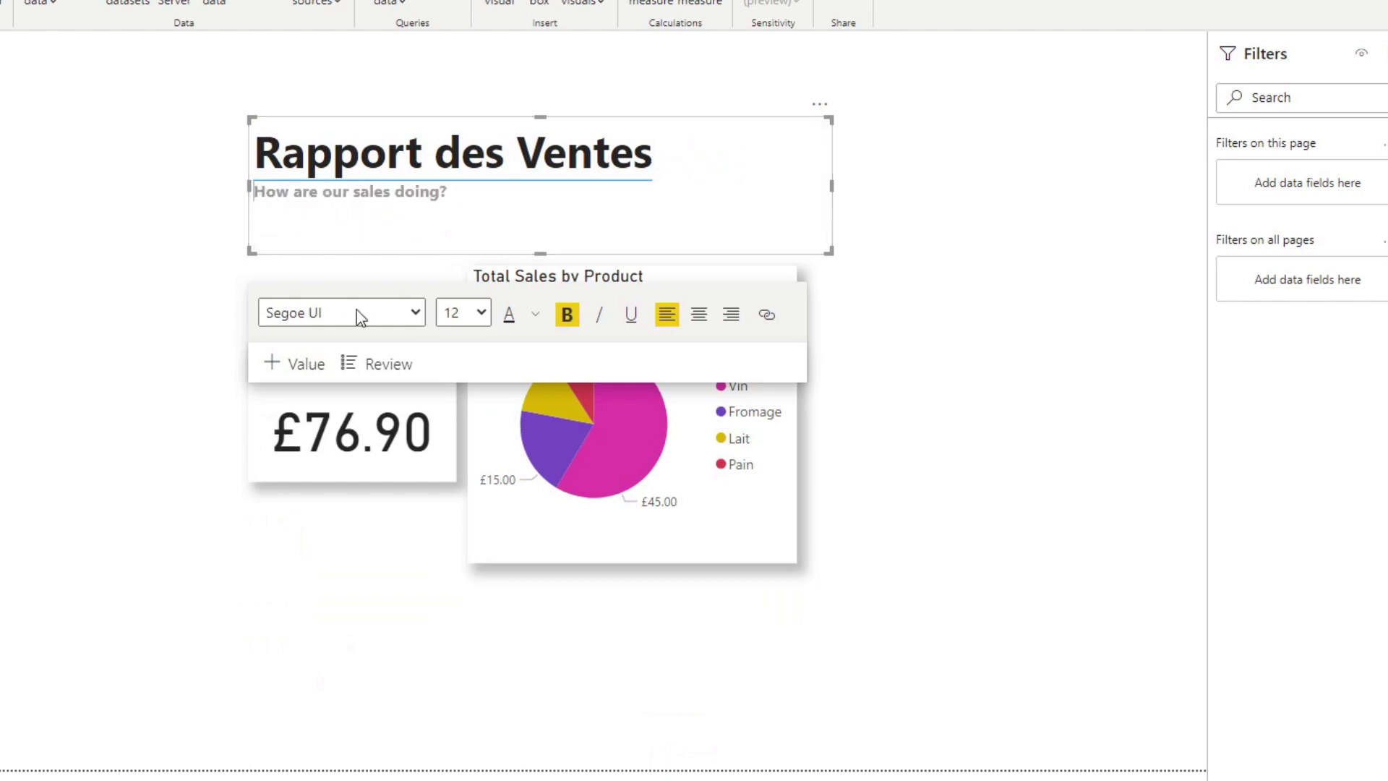
left_click(282, 364)
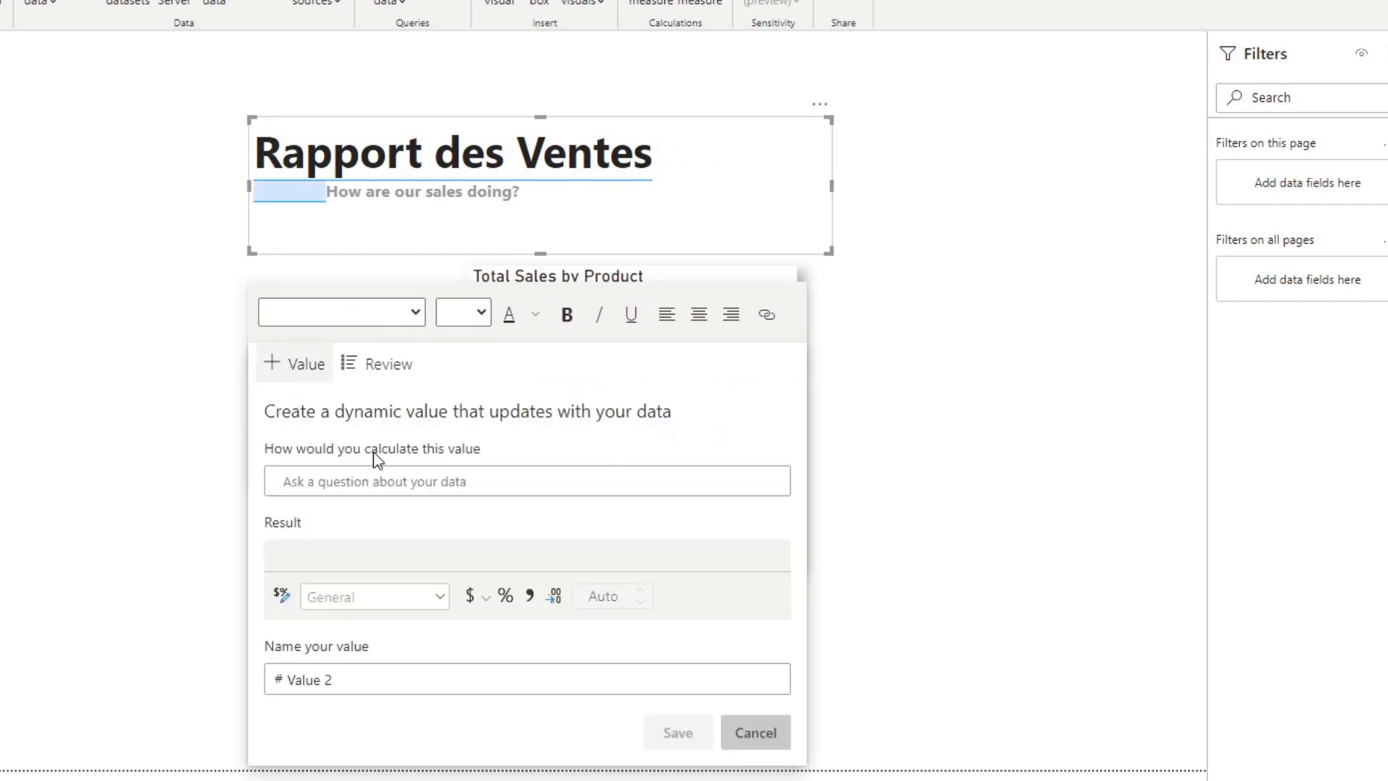
type("value of su")
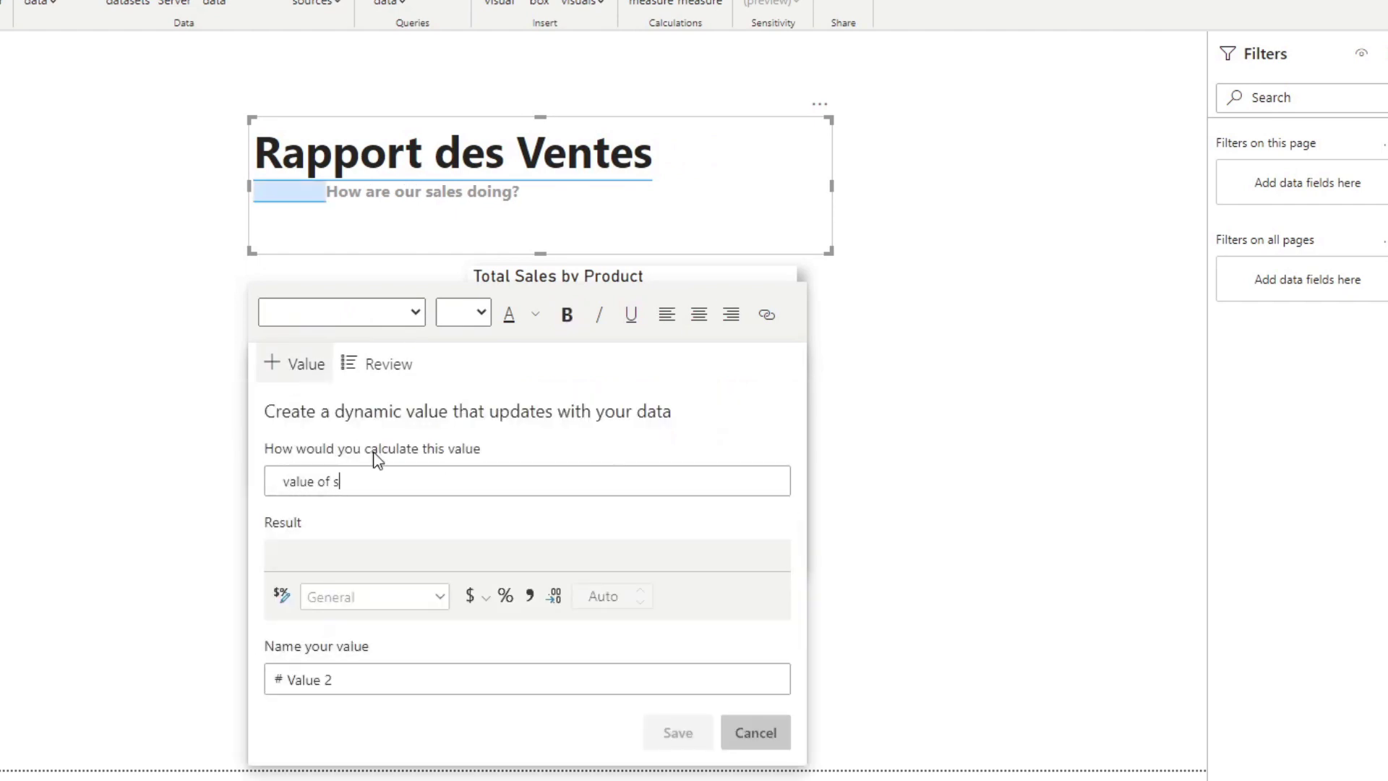
left_click(391, 512)
left_click(696, 737)
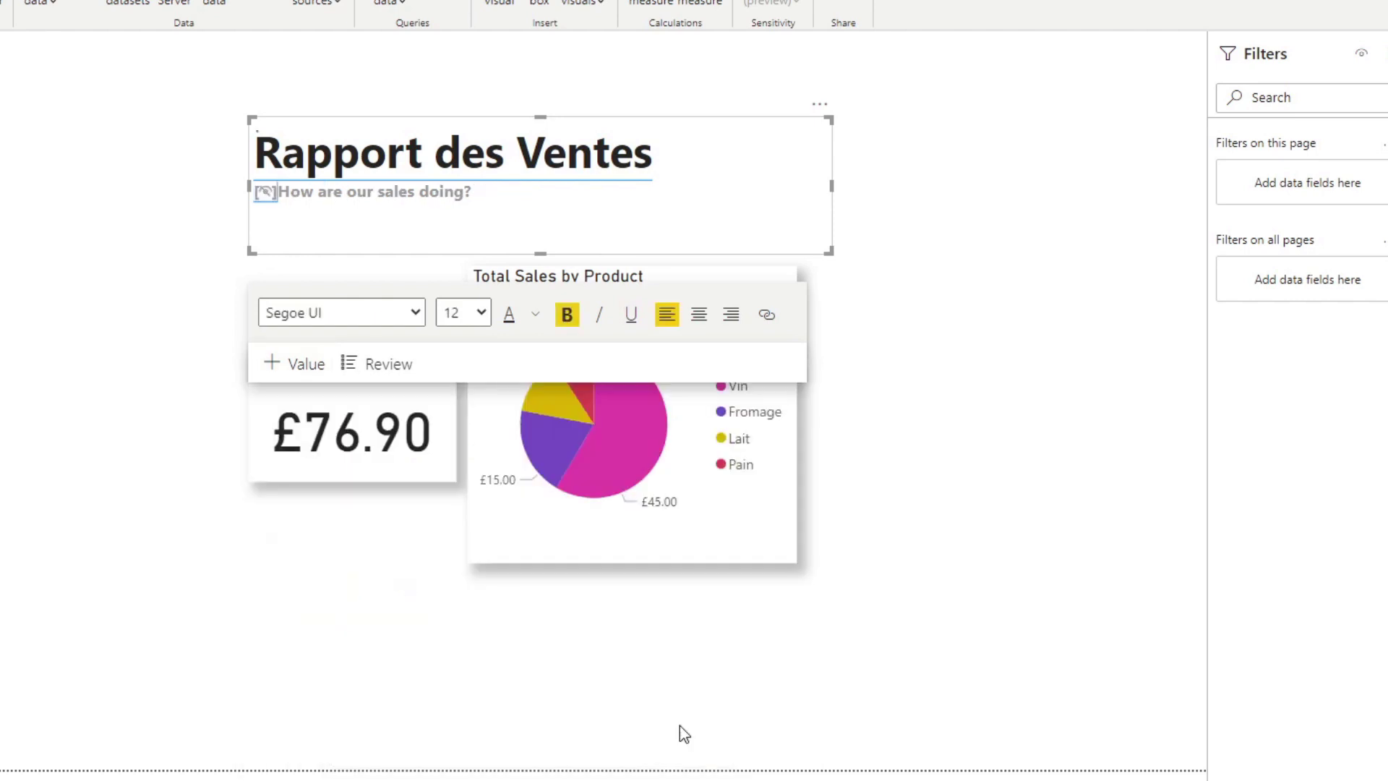
Step: Remove the English subtitle 'How are our sales doing?' and finish editing
left_click_drag(653, 192, 463, 201)
key("Delete")
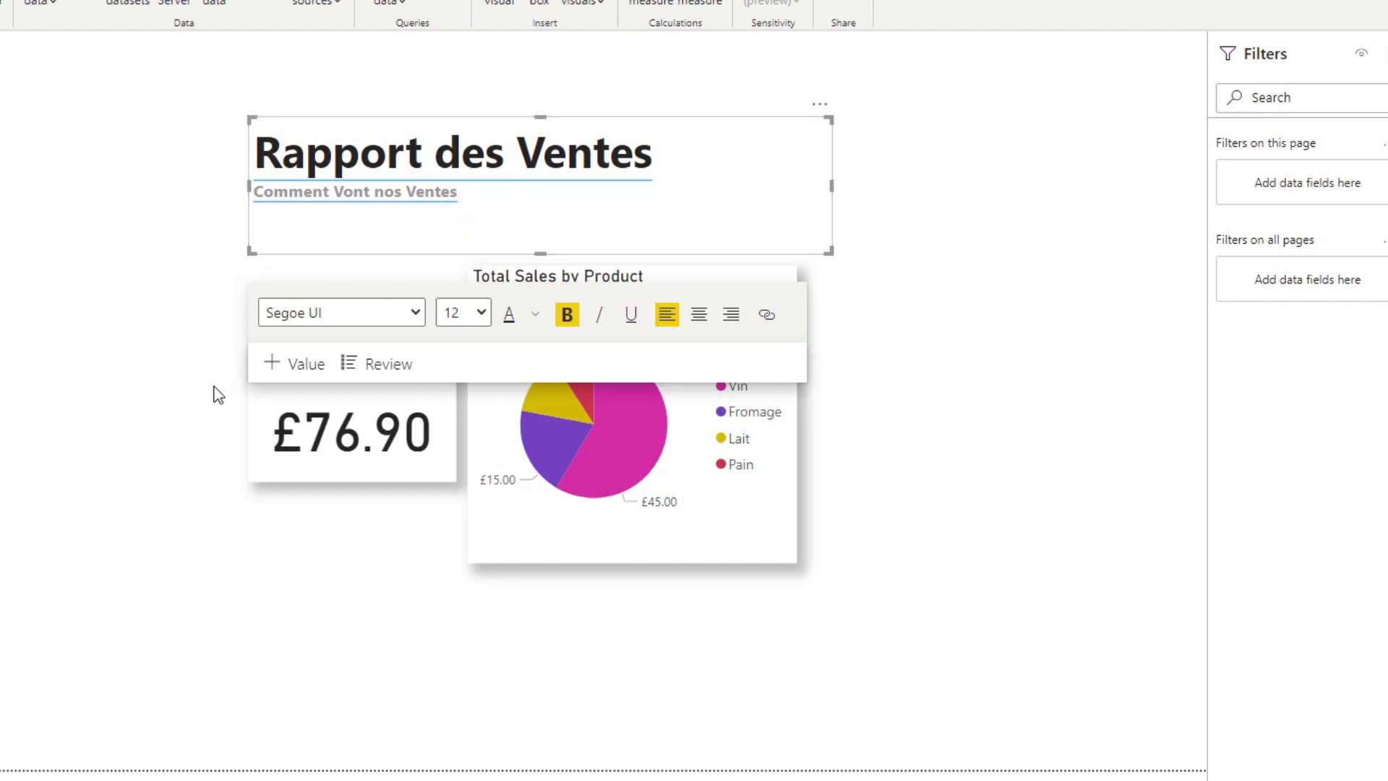
left_click(219, 405)
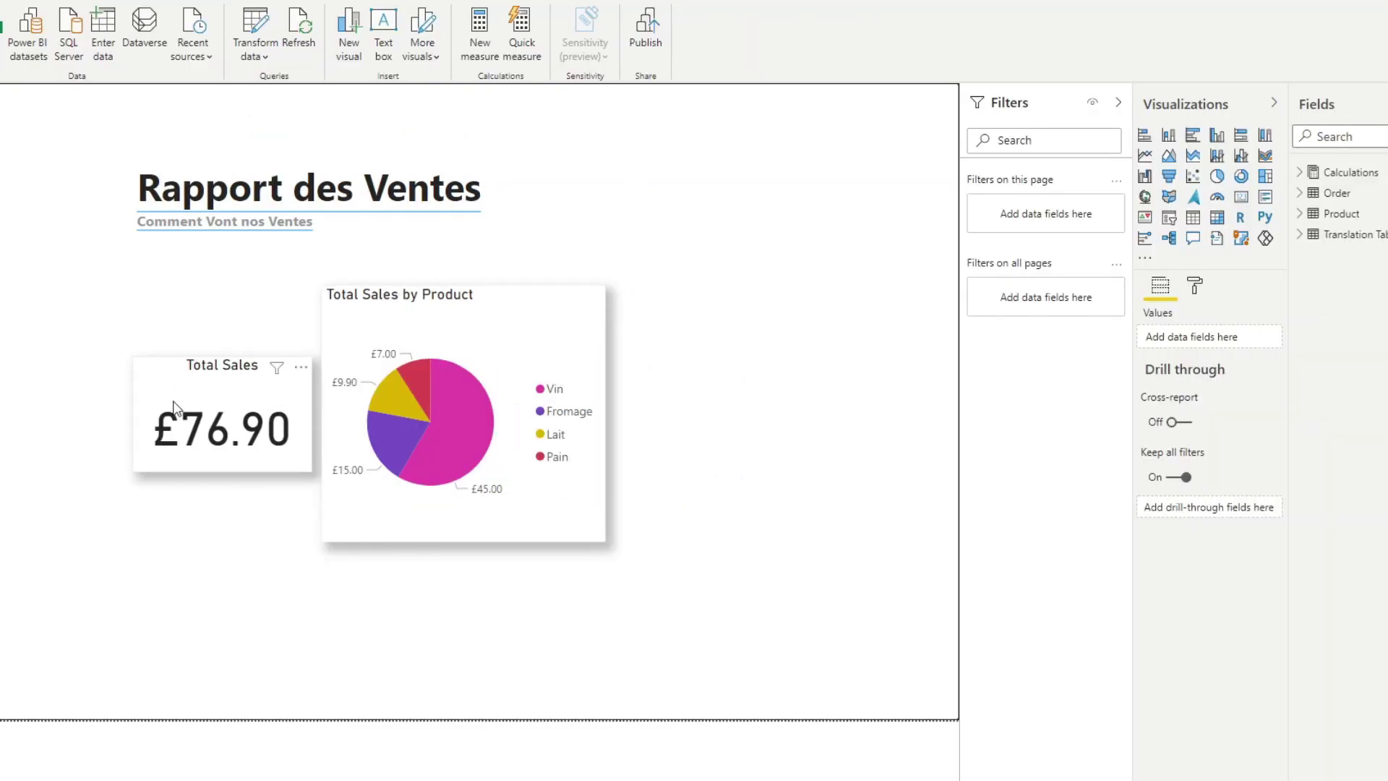
Step: Clear the Total Sales card's title text so the card shows only £76.90
left_click(223, 385)
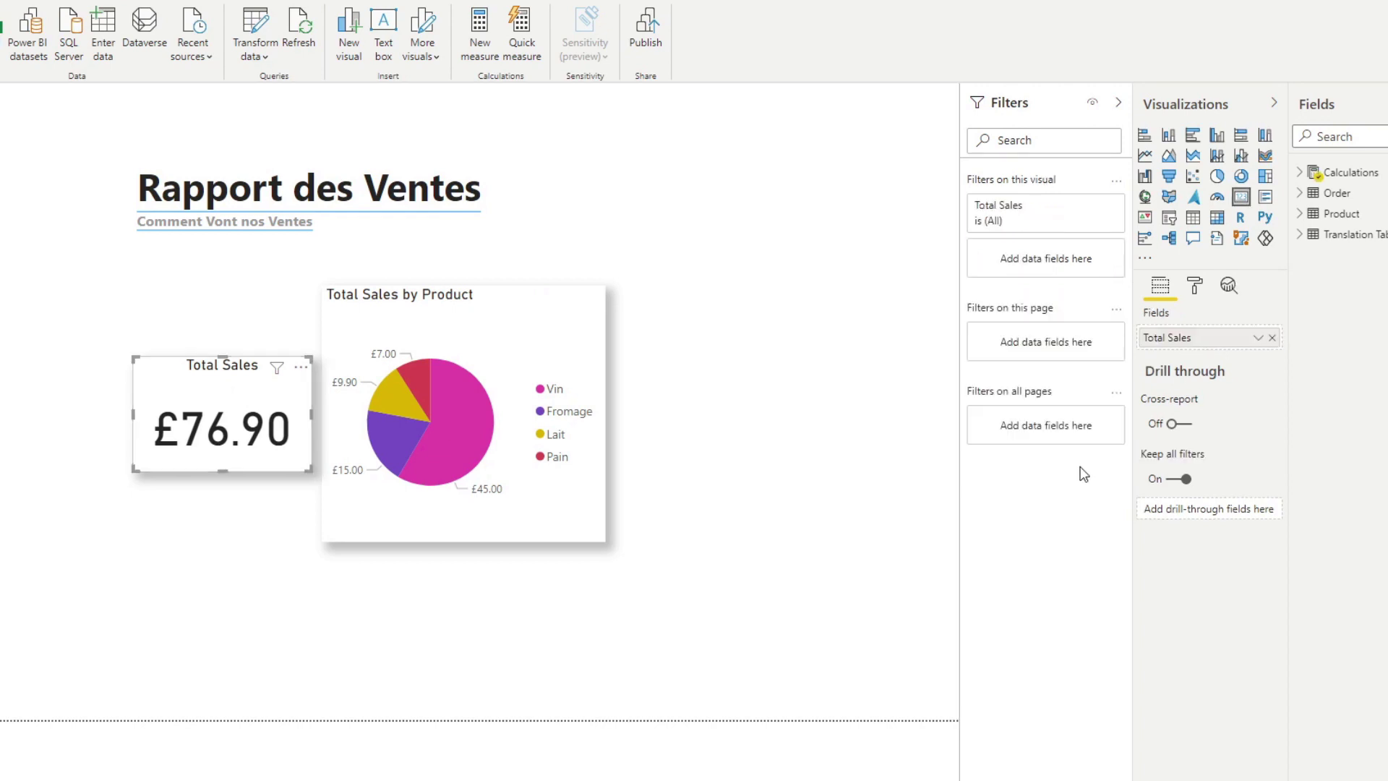
left_click(1196, 288)
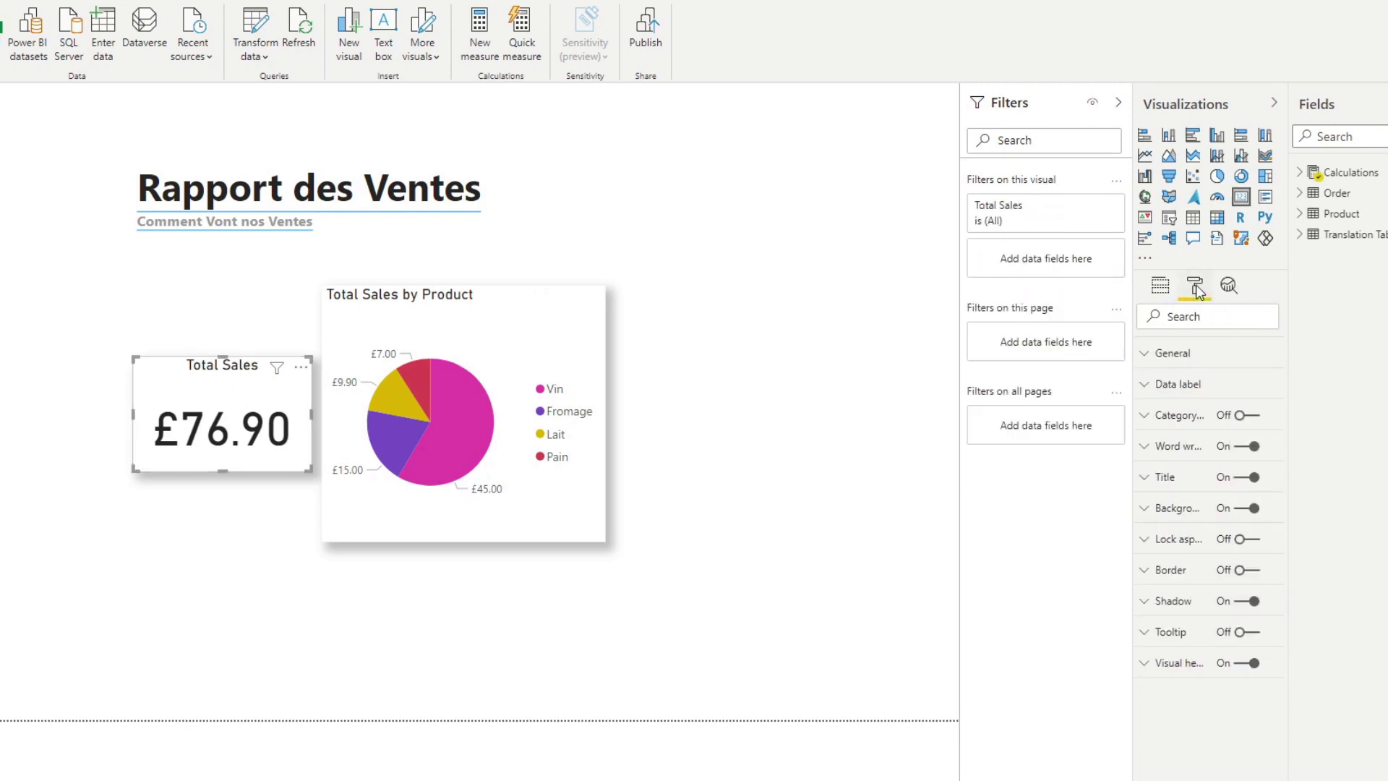
left_click(1166, 478)
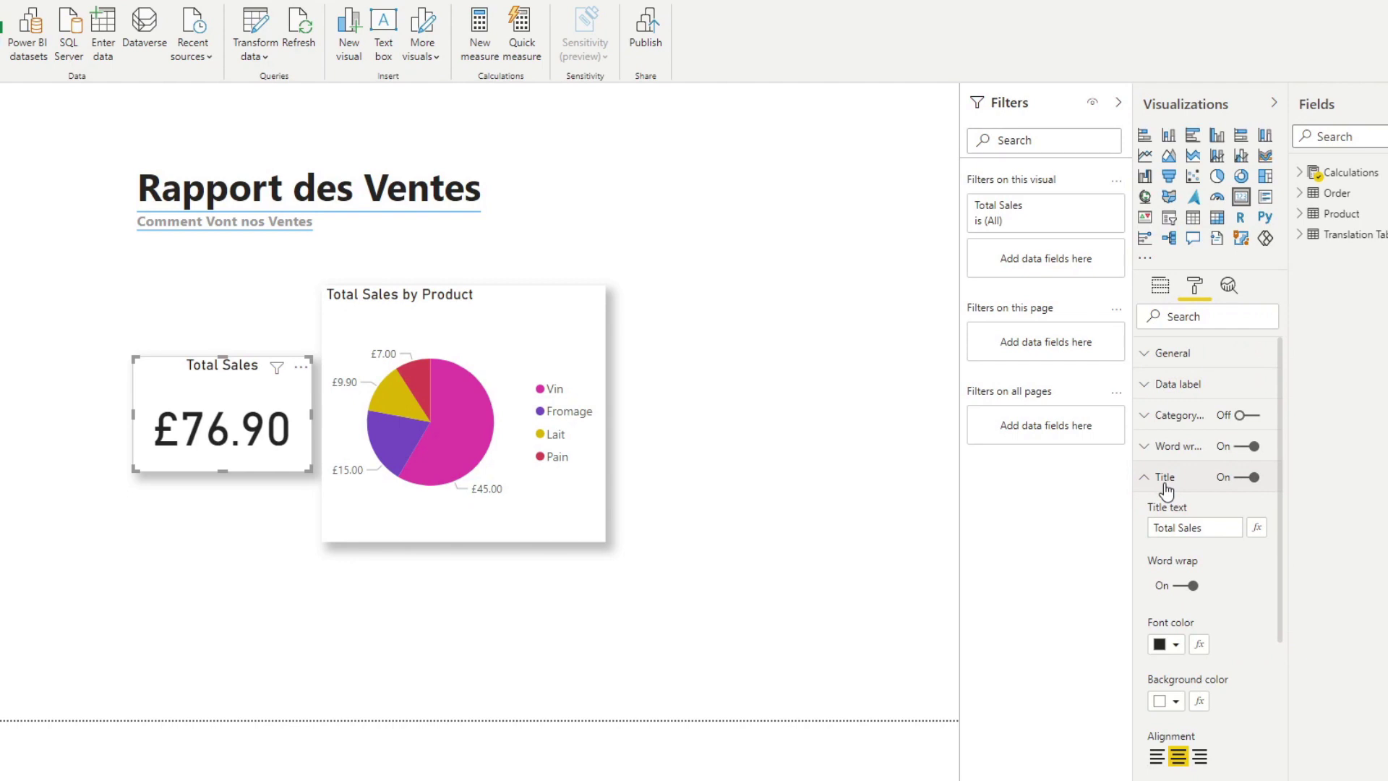
left_click_drag(1221, 529, 1166, 533)
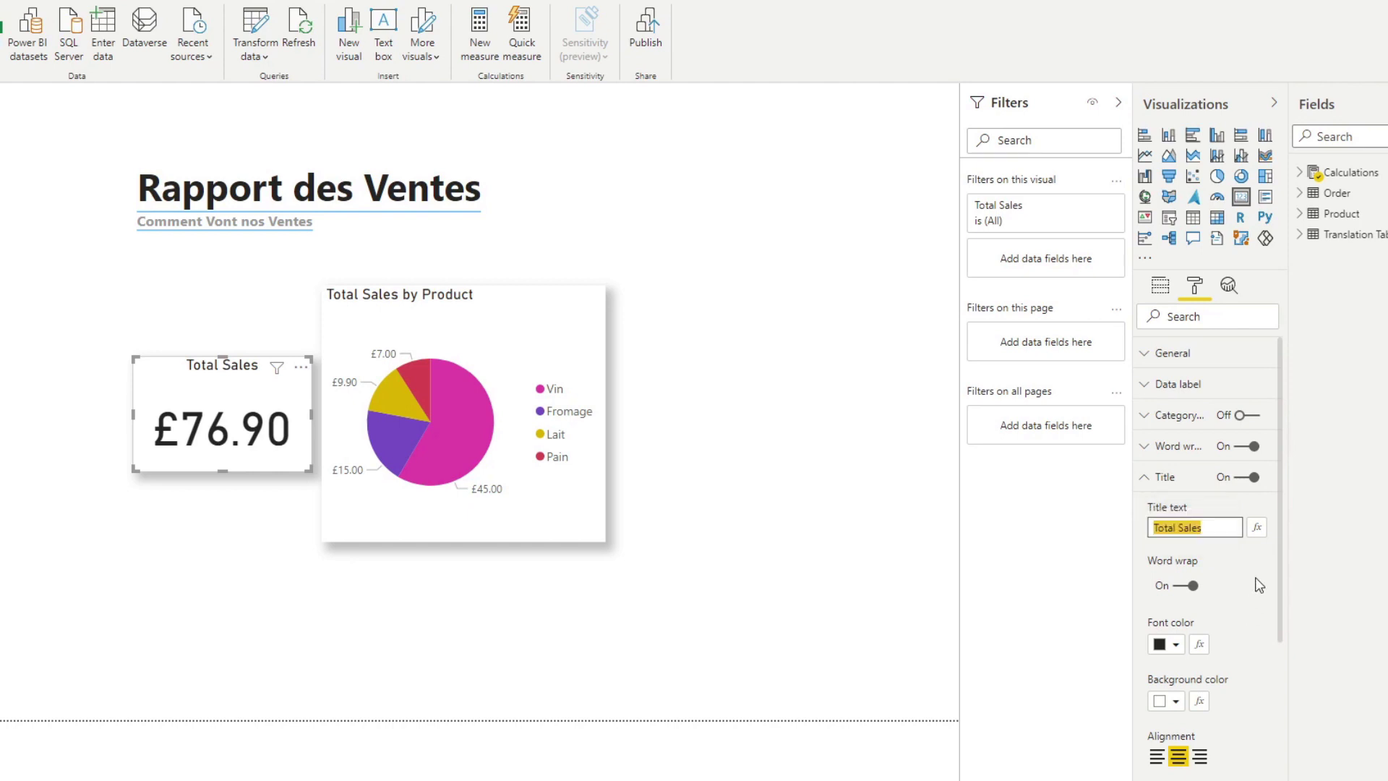
key("BackSpace")
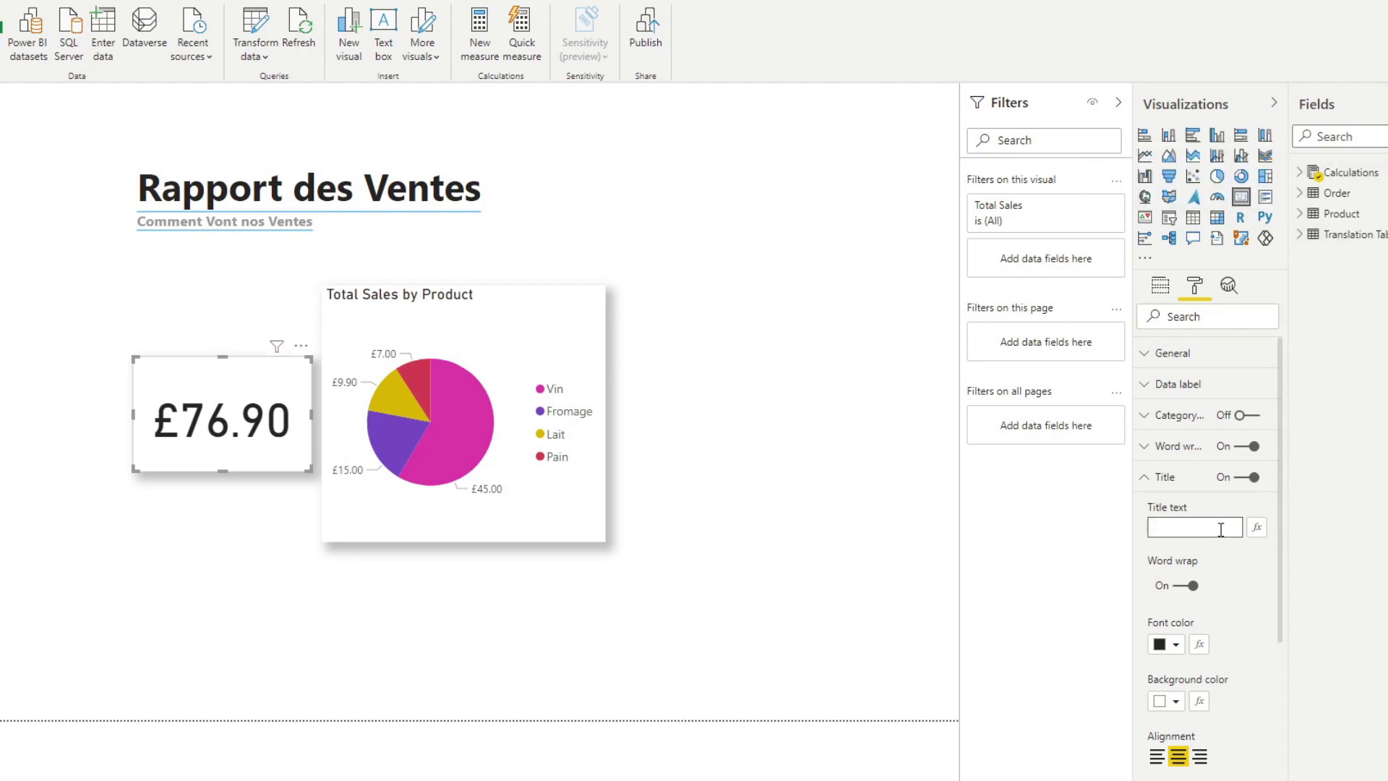
left_click(1302, 174)
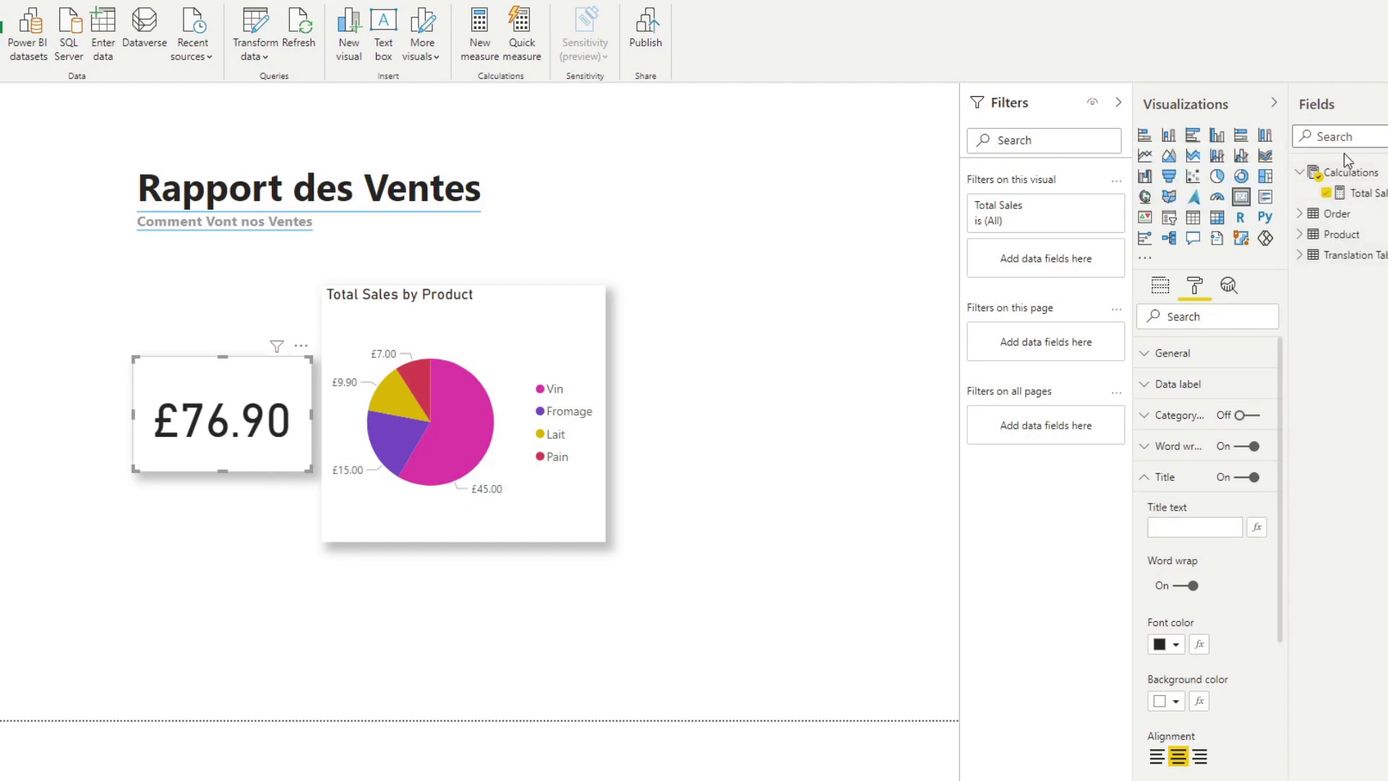
Step: Start a new Total Sales Card measure in Calculations with CALCULATE(MAX('Translation Table'[Value])
right_click(1332, 183)
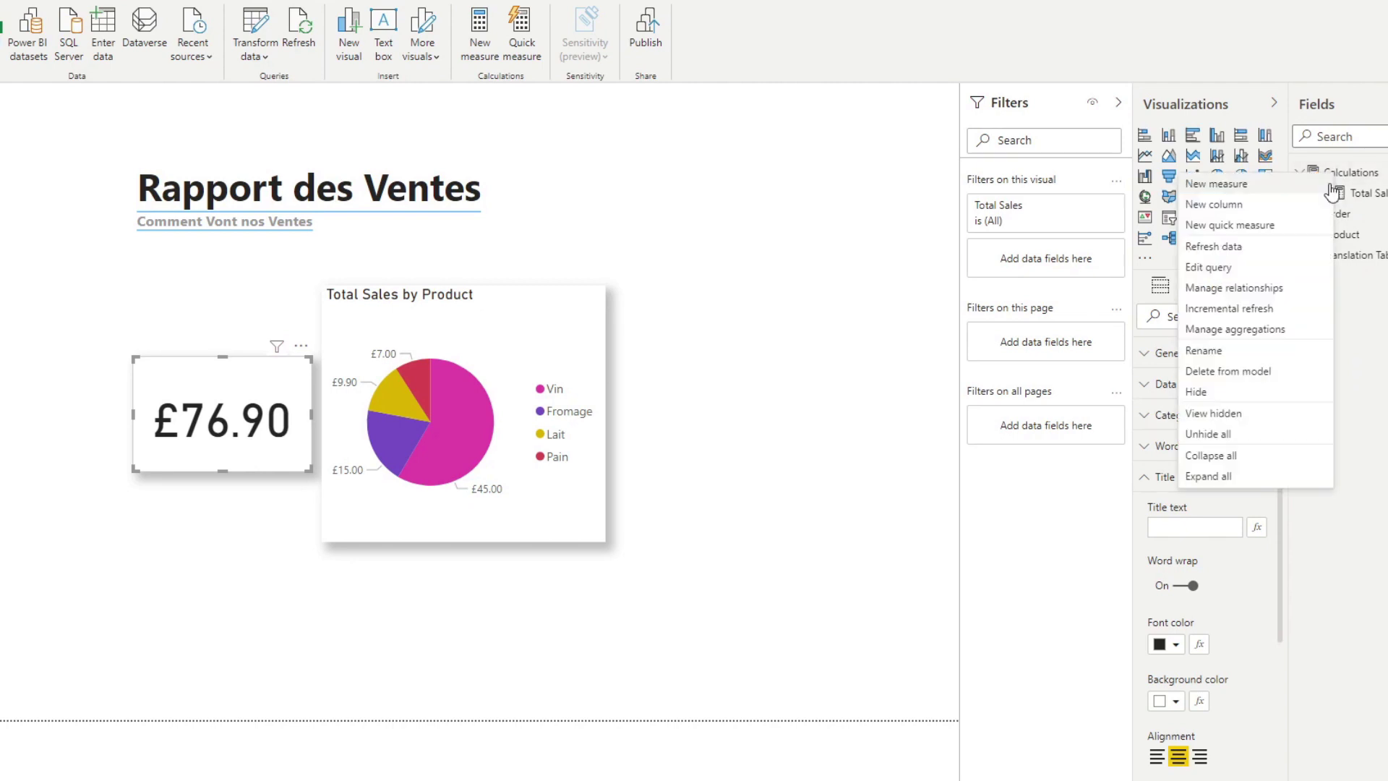
left_click(1269, 191)
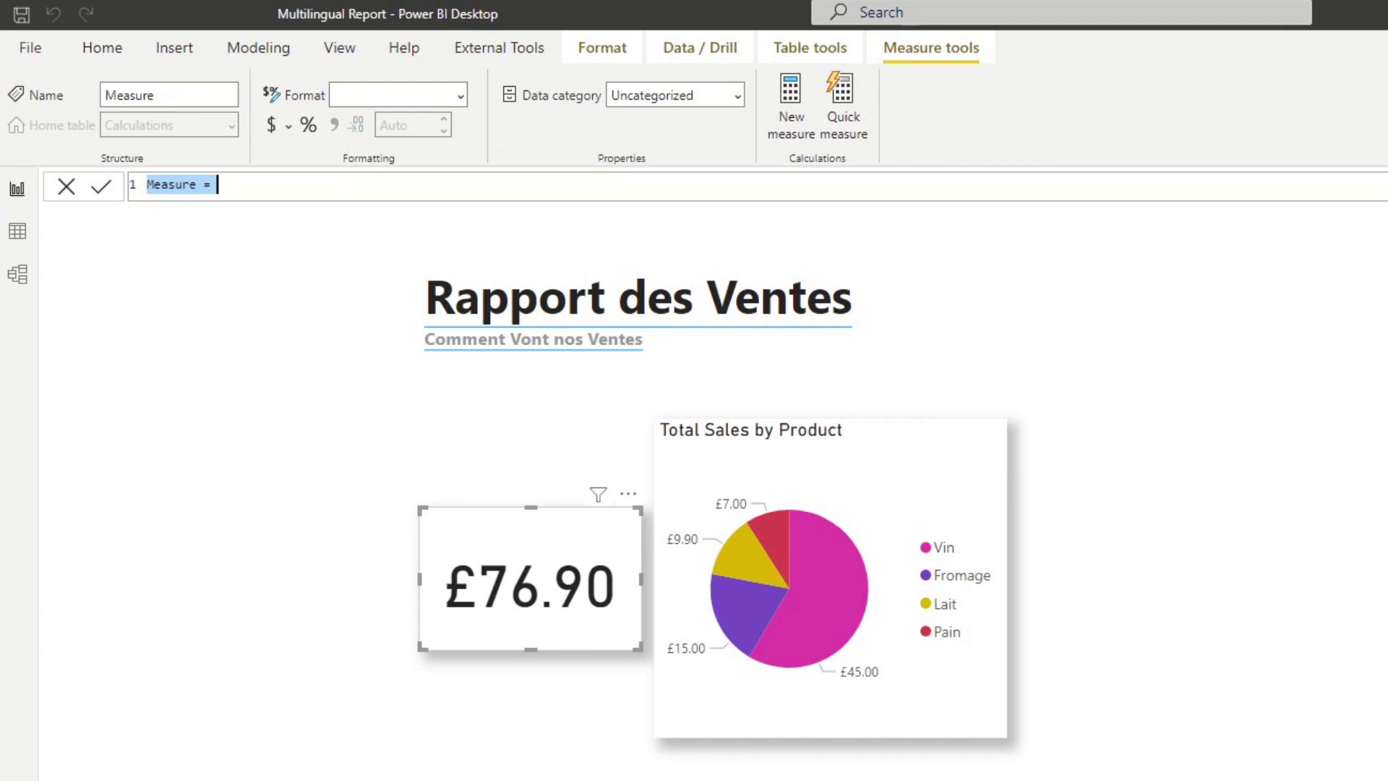
type("Total")
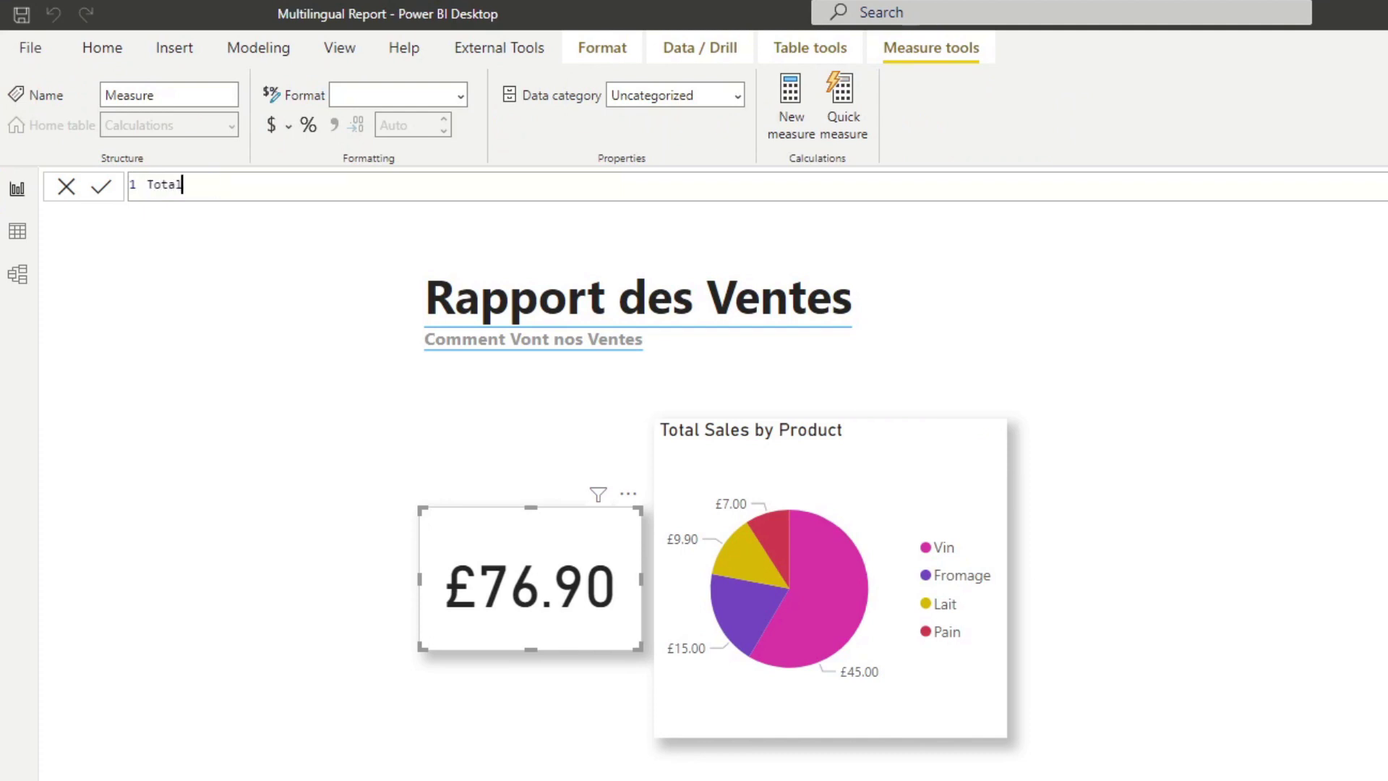
type(" Sales Card =")
key("shift+Return")
type("CALC")
key("Tab")
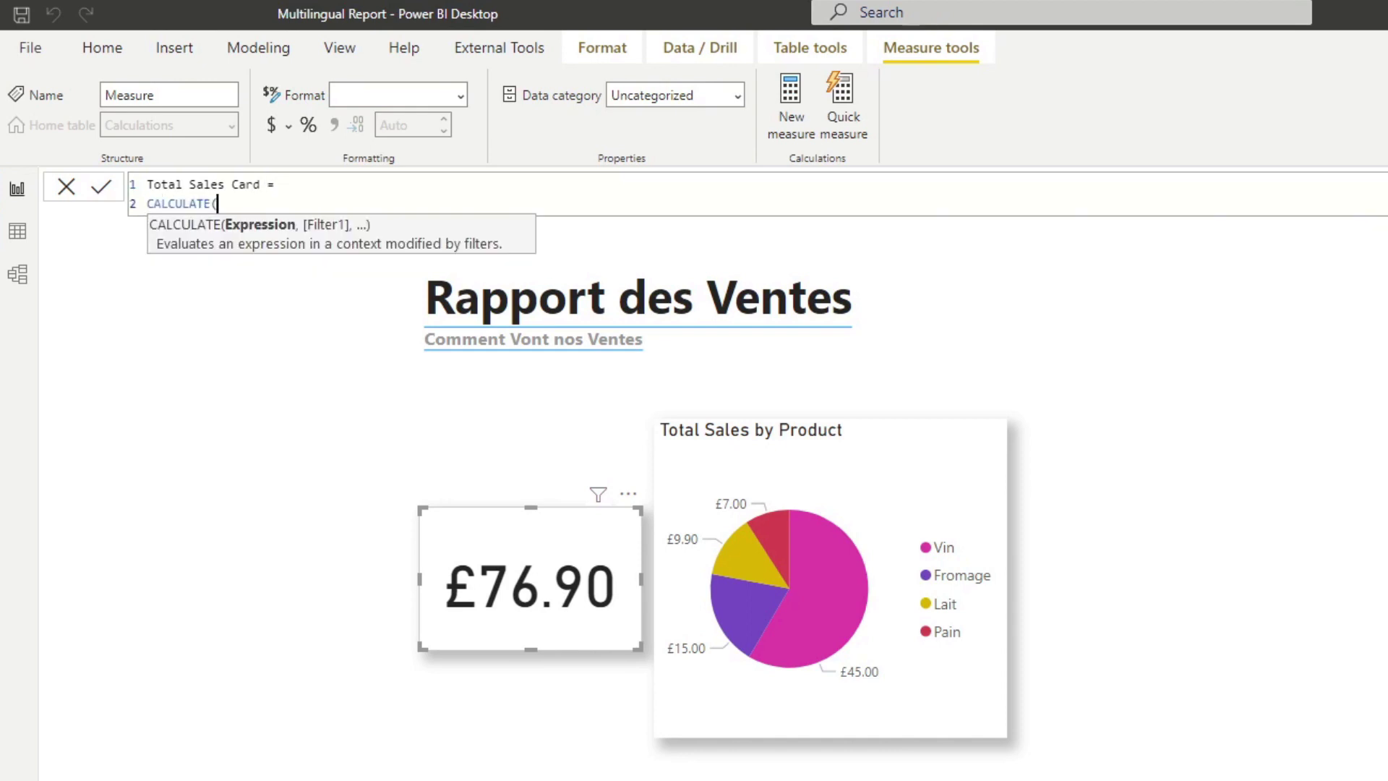
key("shift+Return")
type("MA")
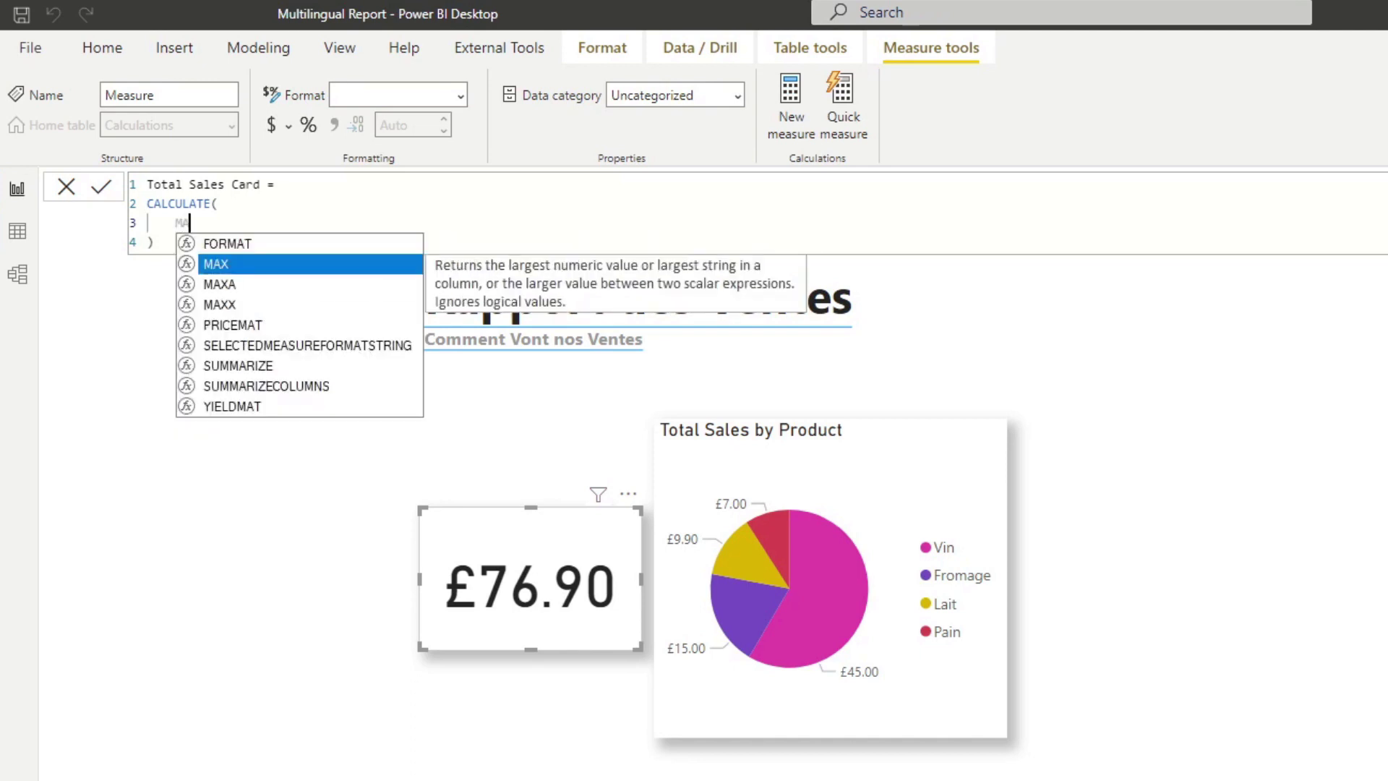
key("Tab")
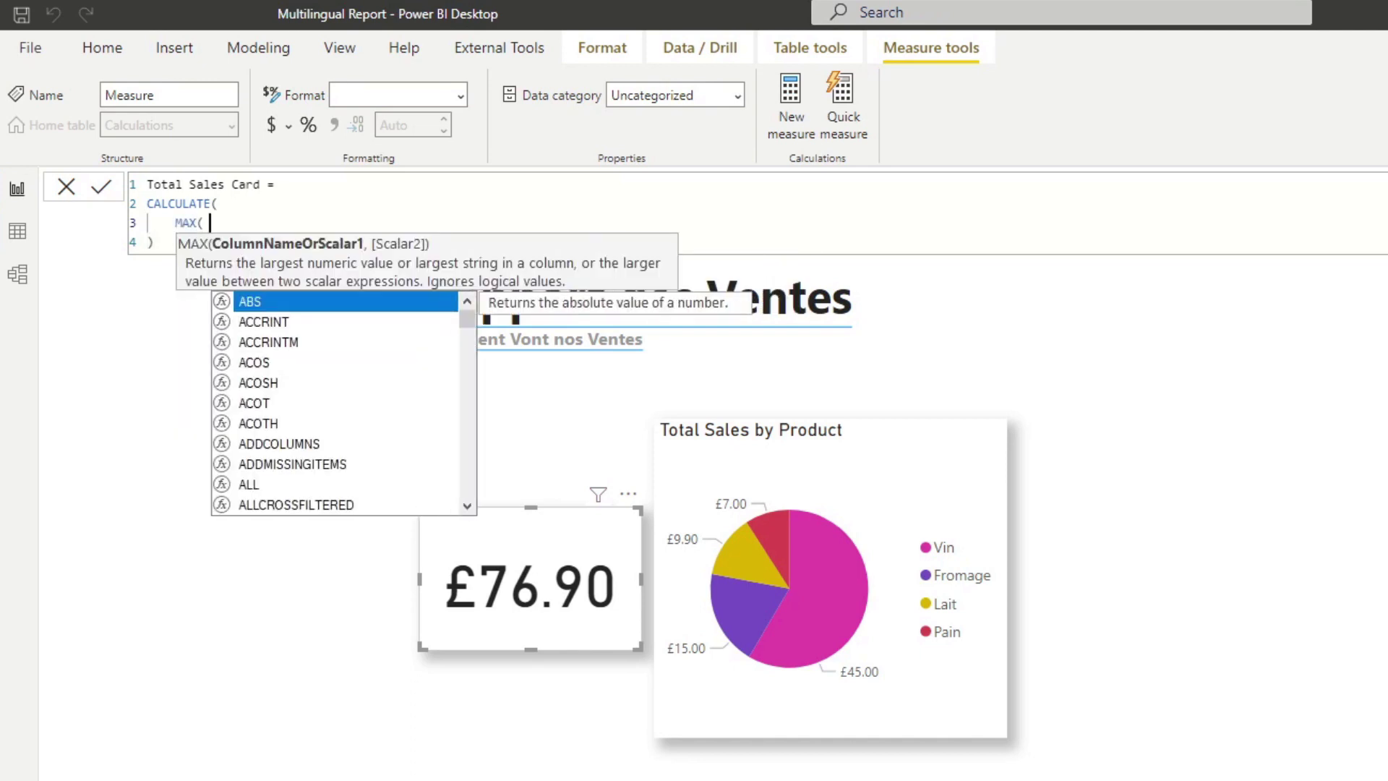
type("value")
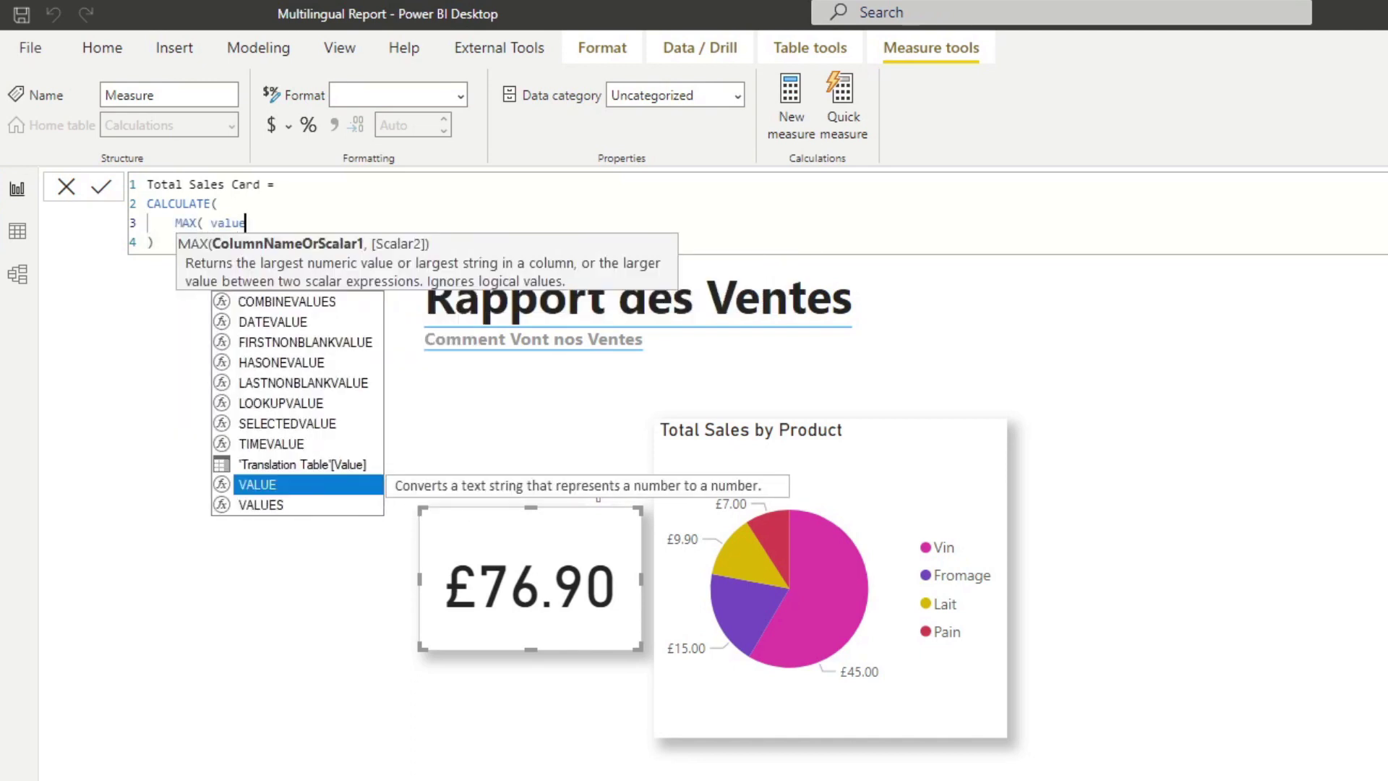
key("Tab")
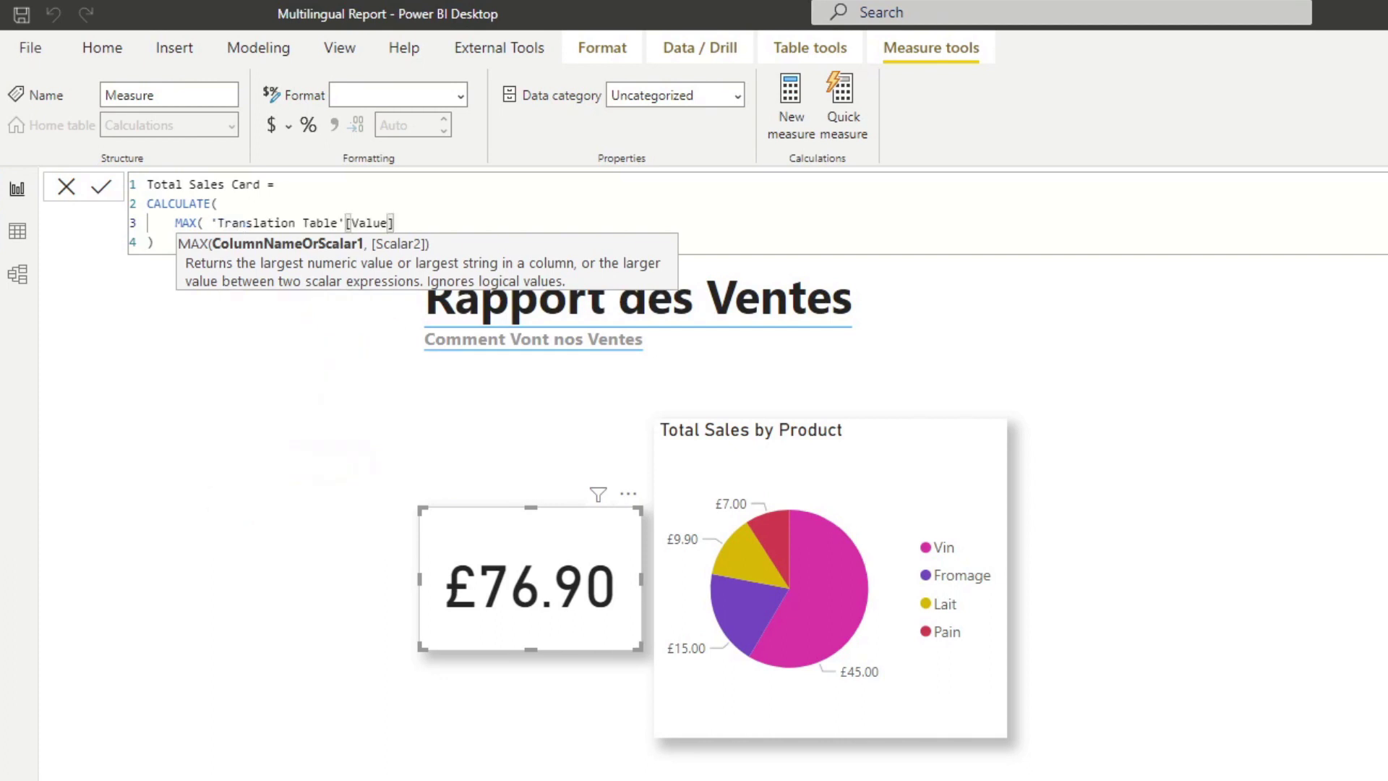
Step: Add the filter 'Translation Table'[Entity] = "Card Title" and commit the measure
type(")")
key("Return")
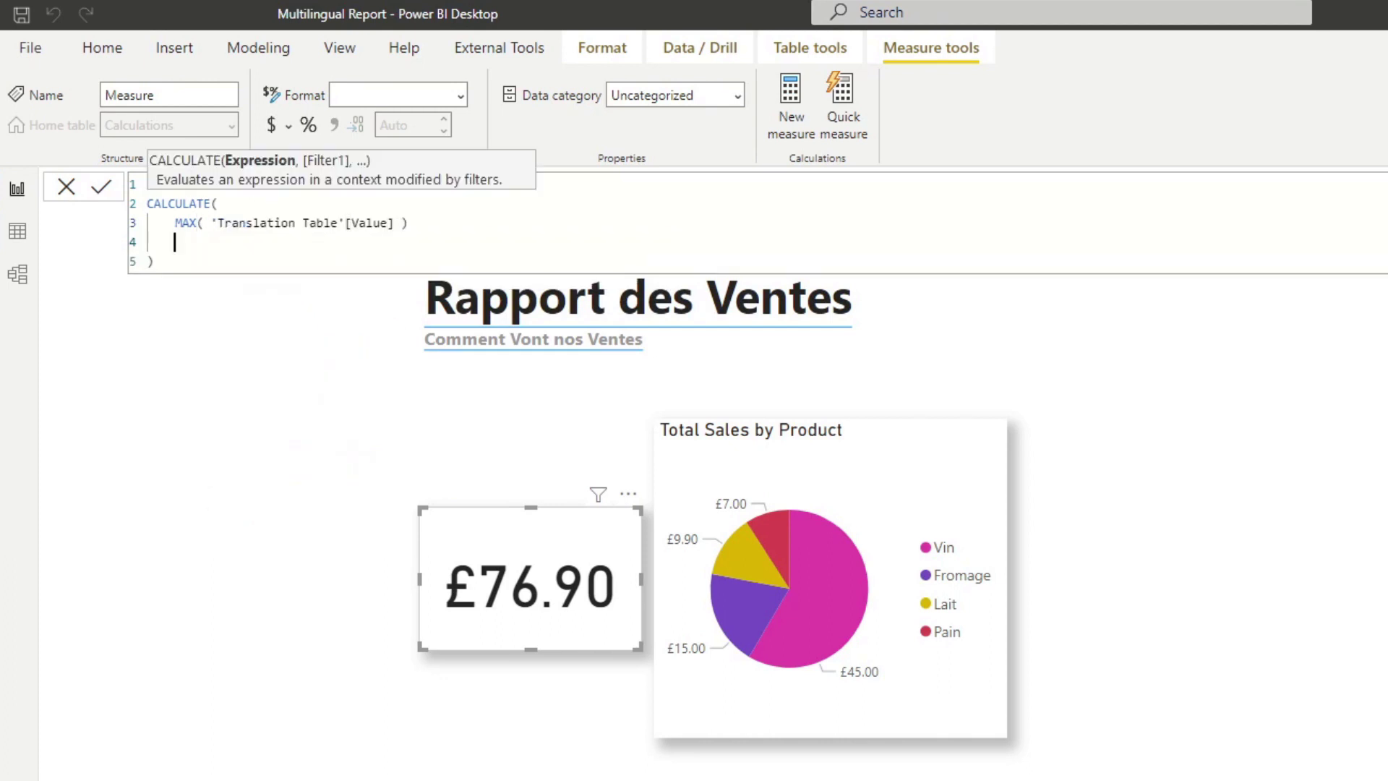
type(",")
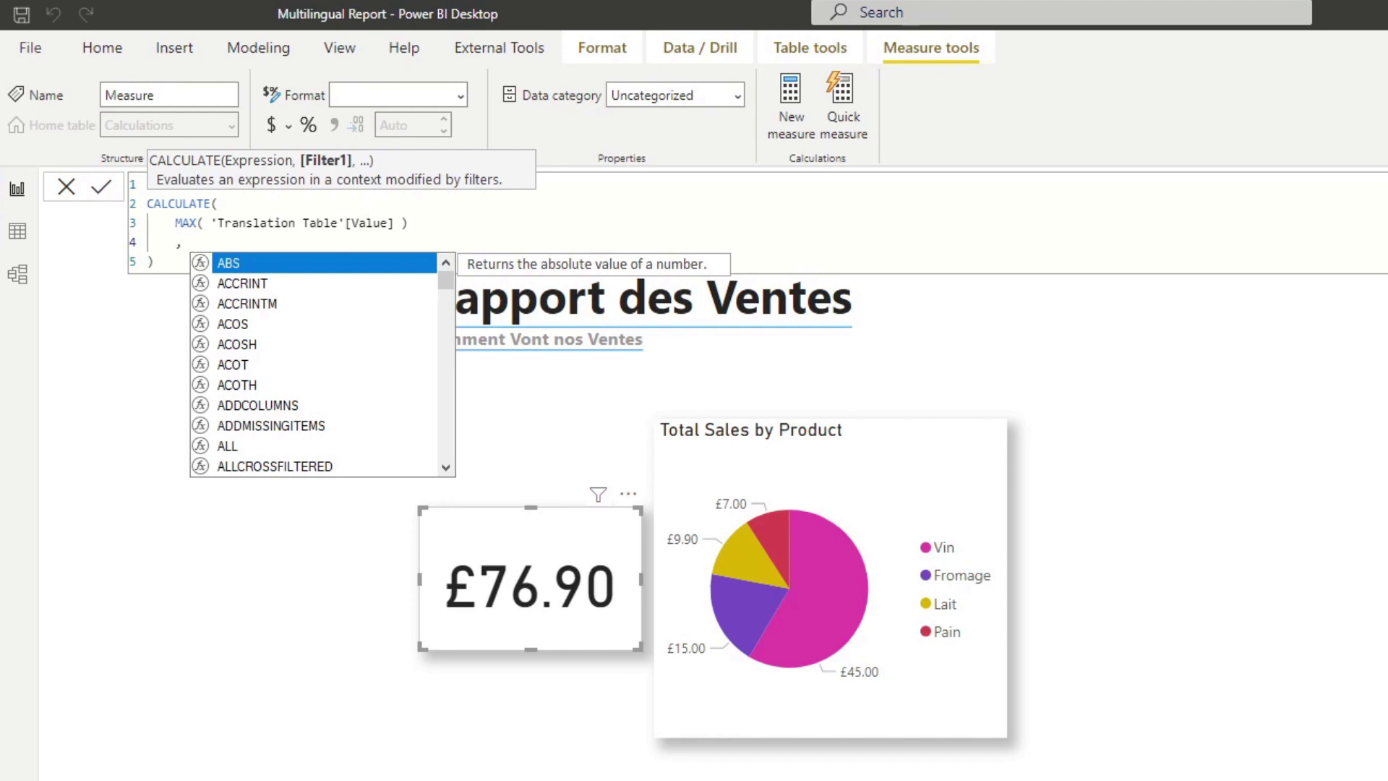
type(" entit")
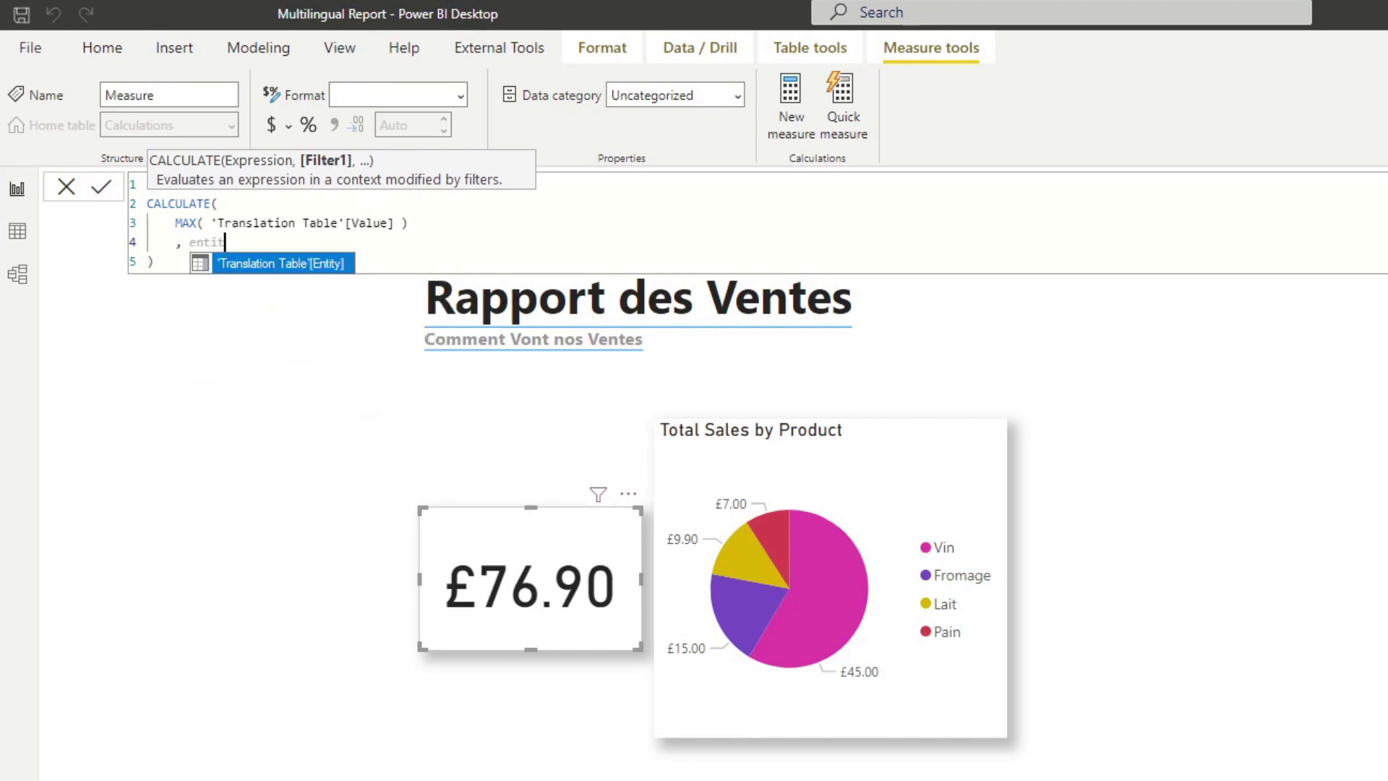
key("Tab")
type("= ")
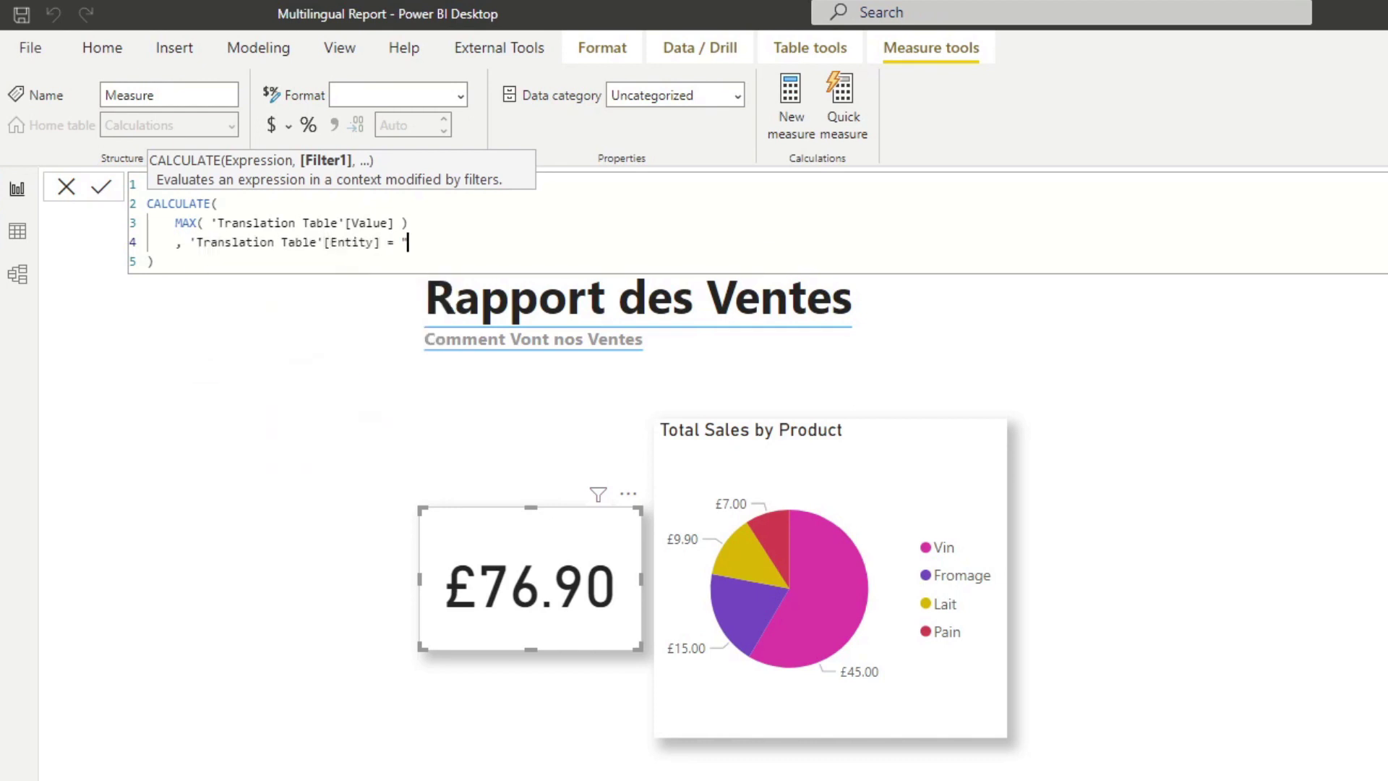
type("\"Card Title")
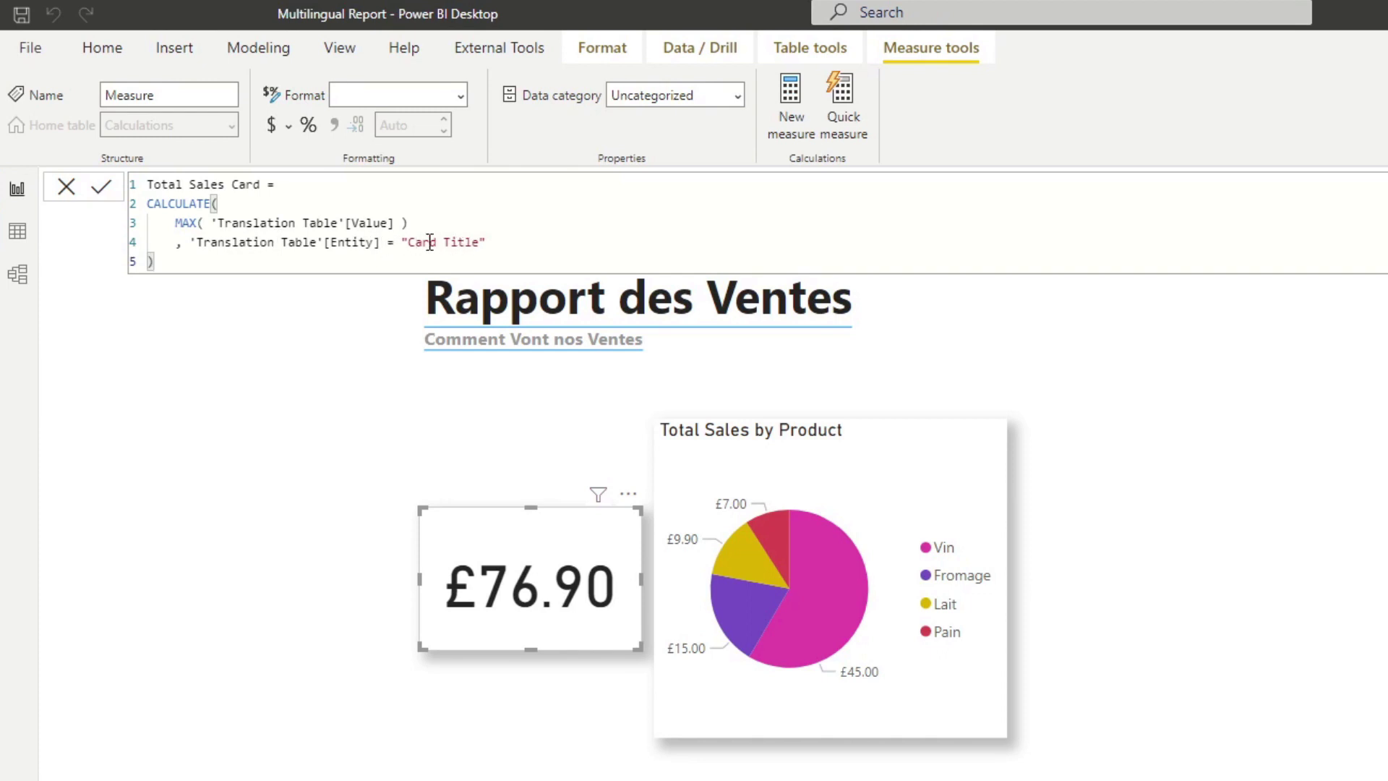
left_click(531, 246)
left_click_drag(486, 243, 216, 222)
left_click(238, 238)
left_click(355, 222)
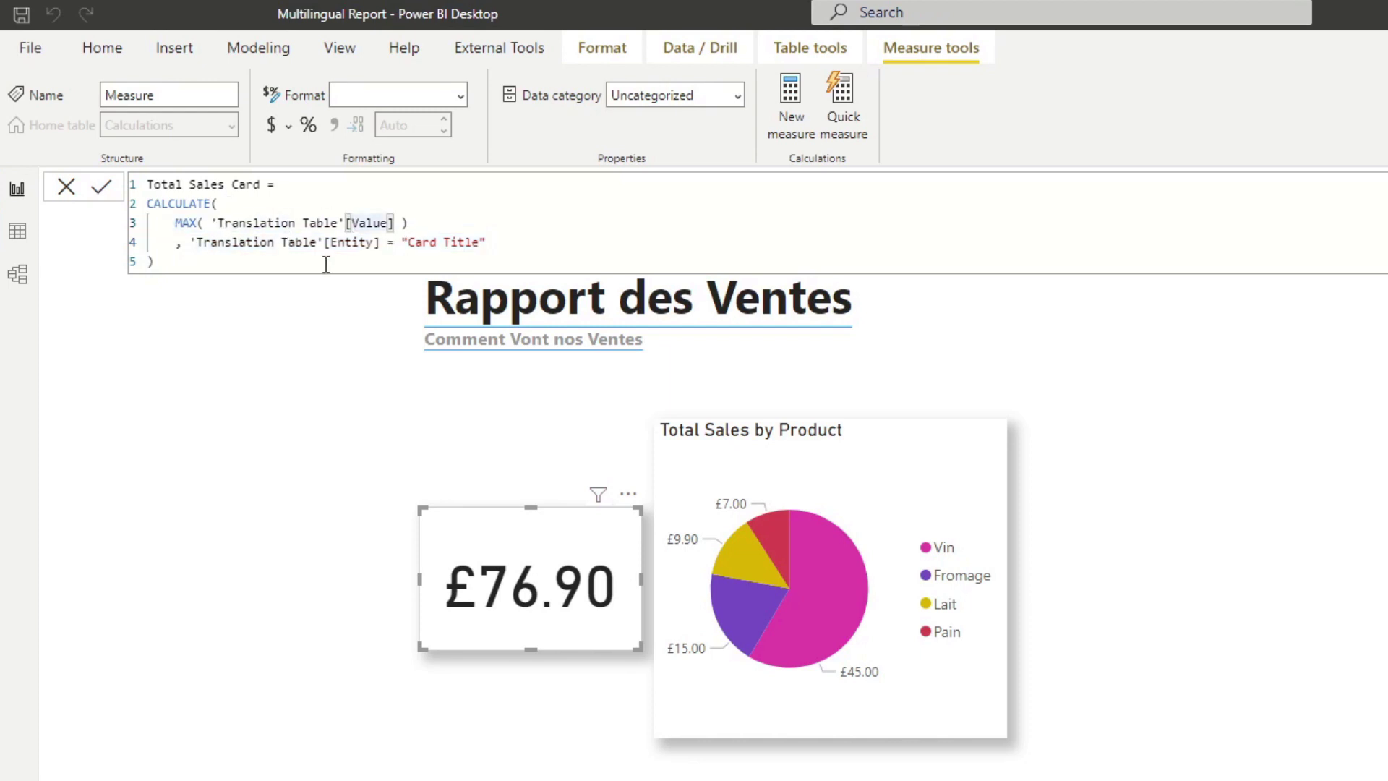
left_click(324, 259)
key("Return")
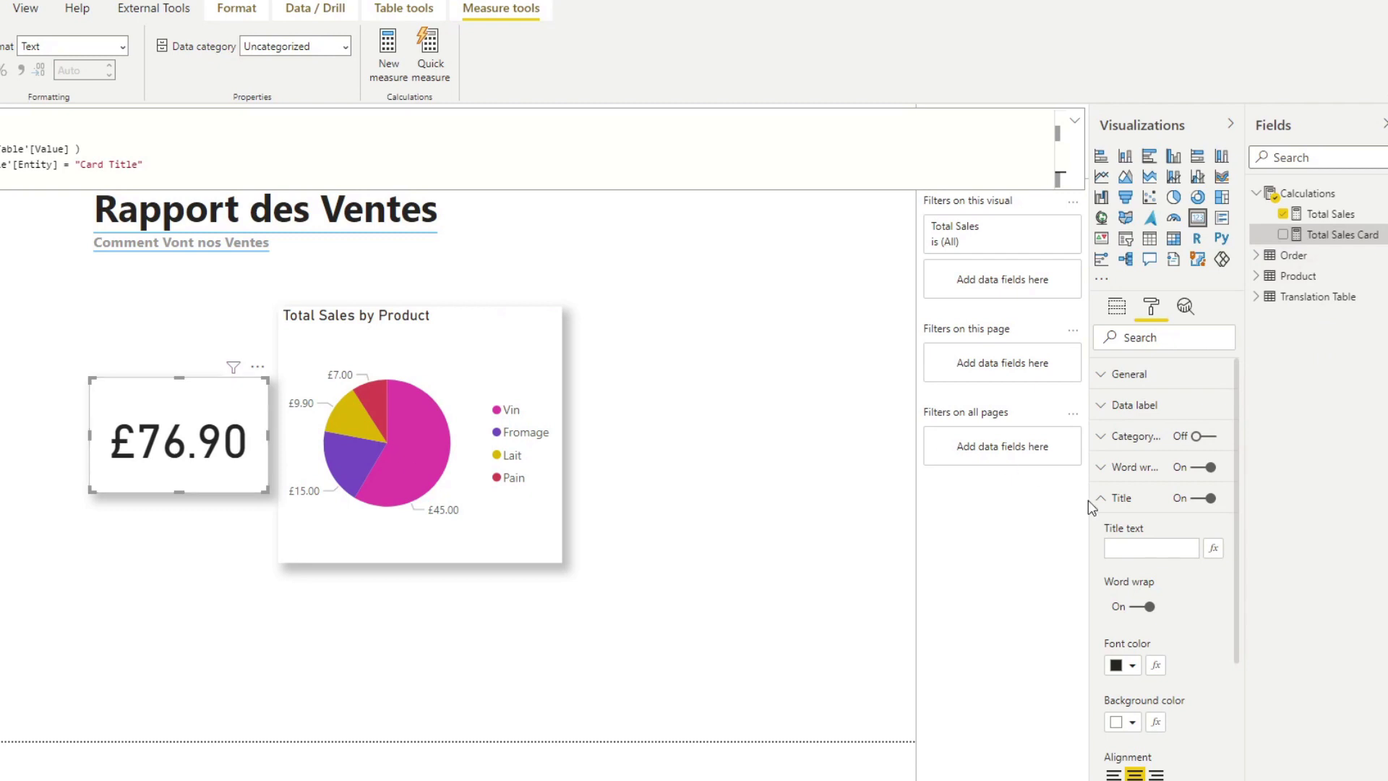
Step: Base the card's title text on the Total Sales Card field, showing Ventes Totales
left_click(1214, 549)
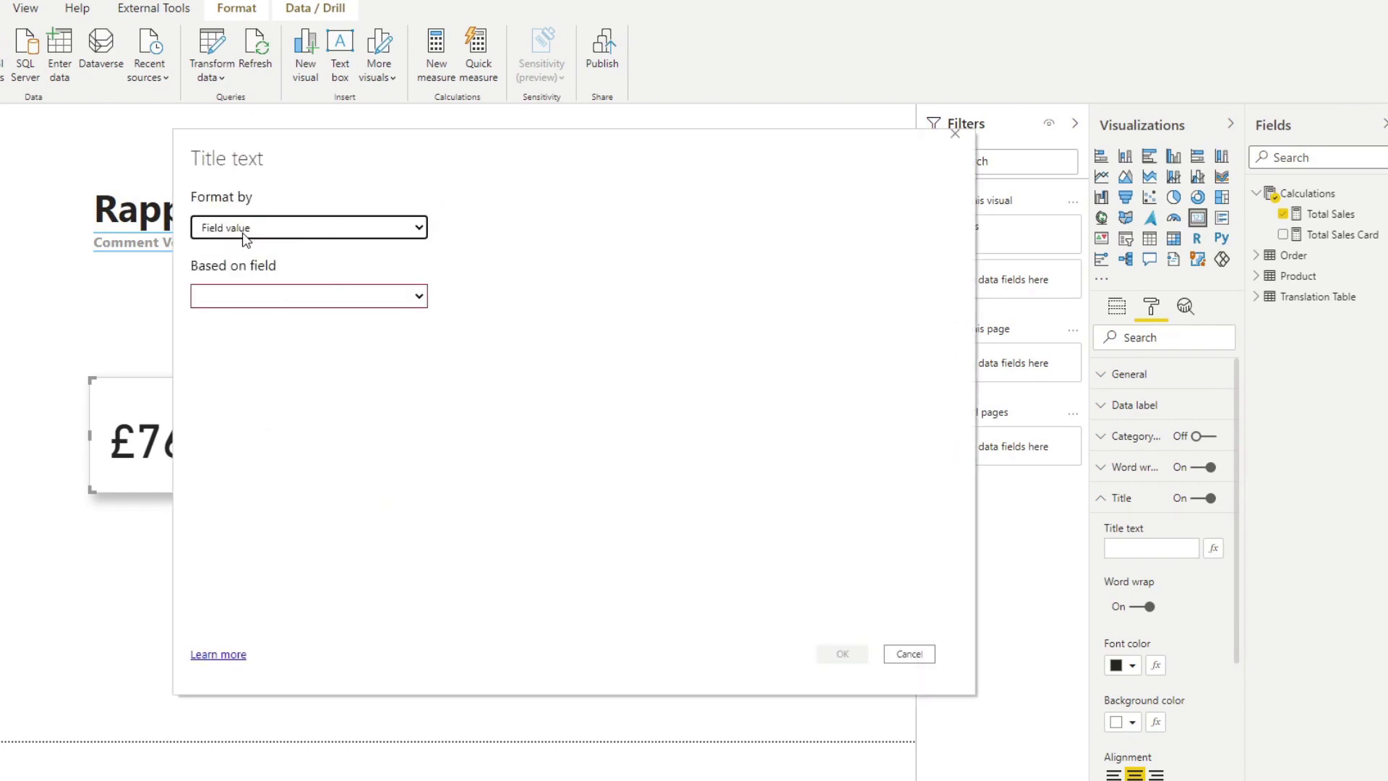
left_click(278, 300)
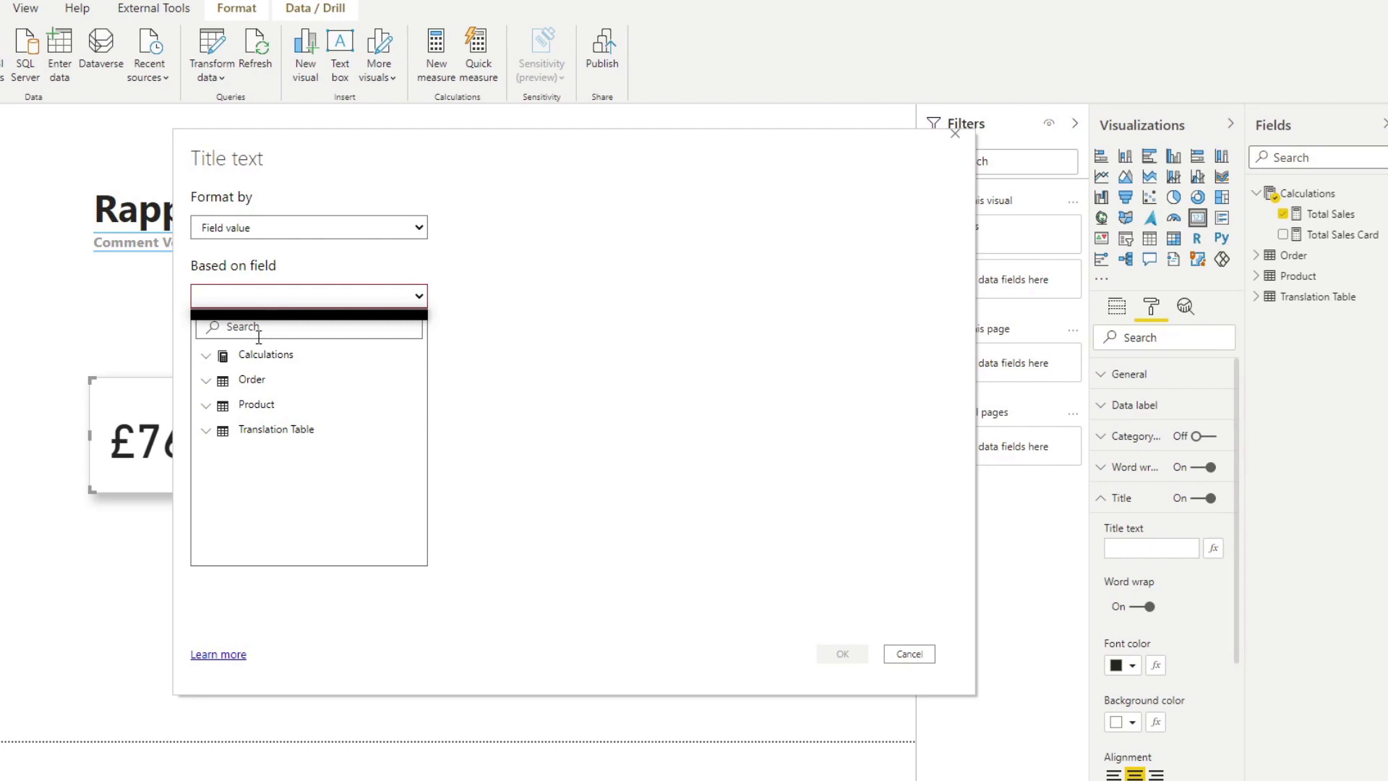
left_click(206, 355)
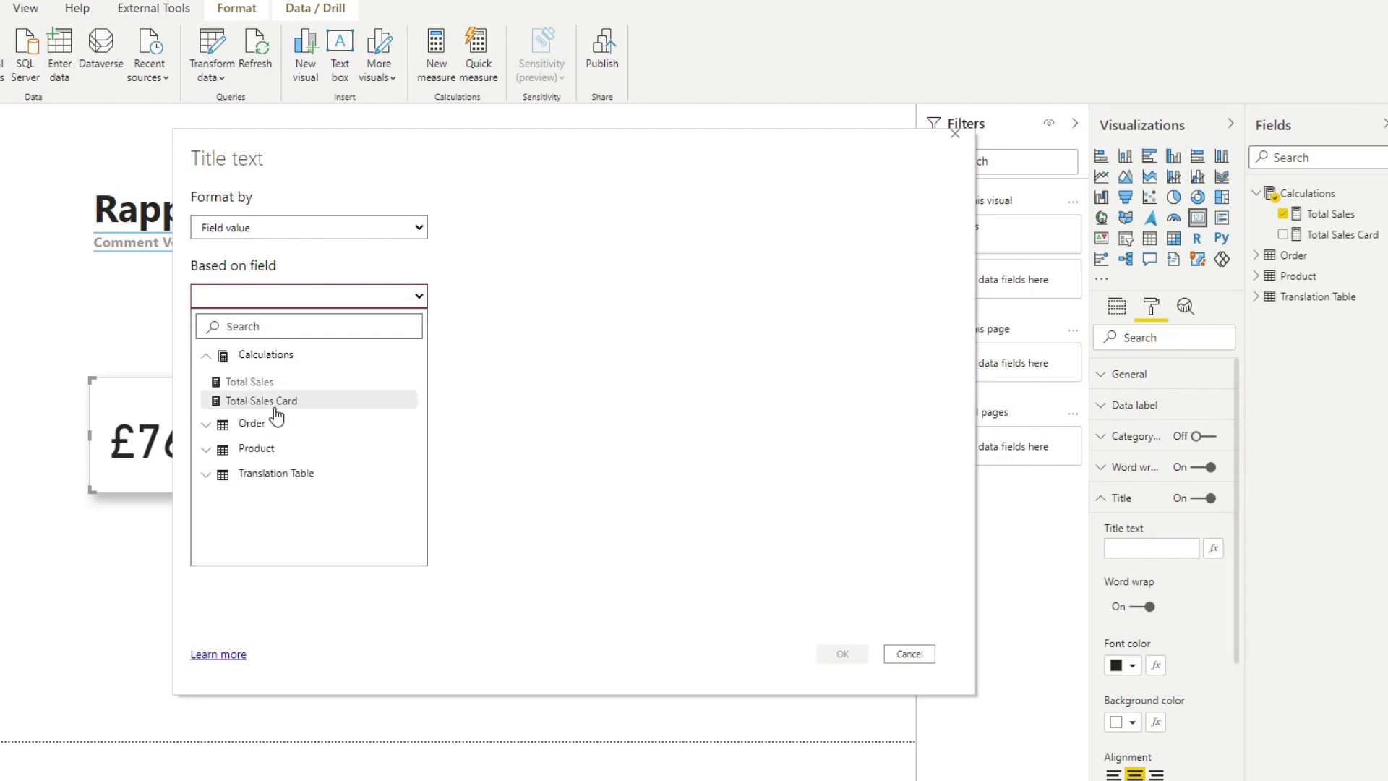
left_click(276, 402)
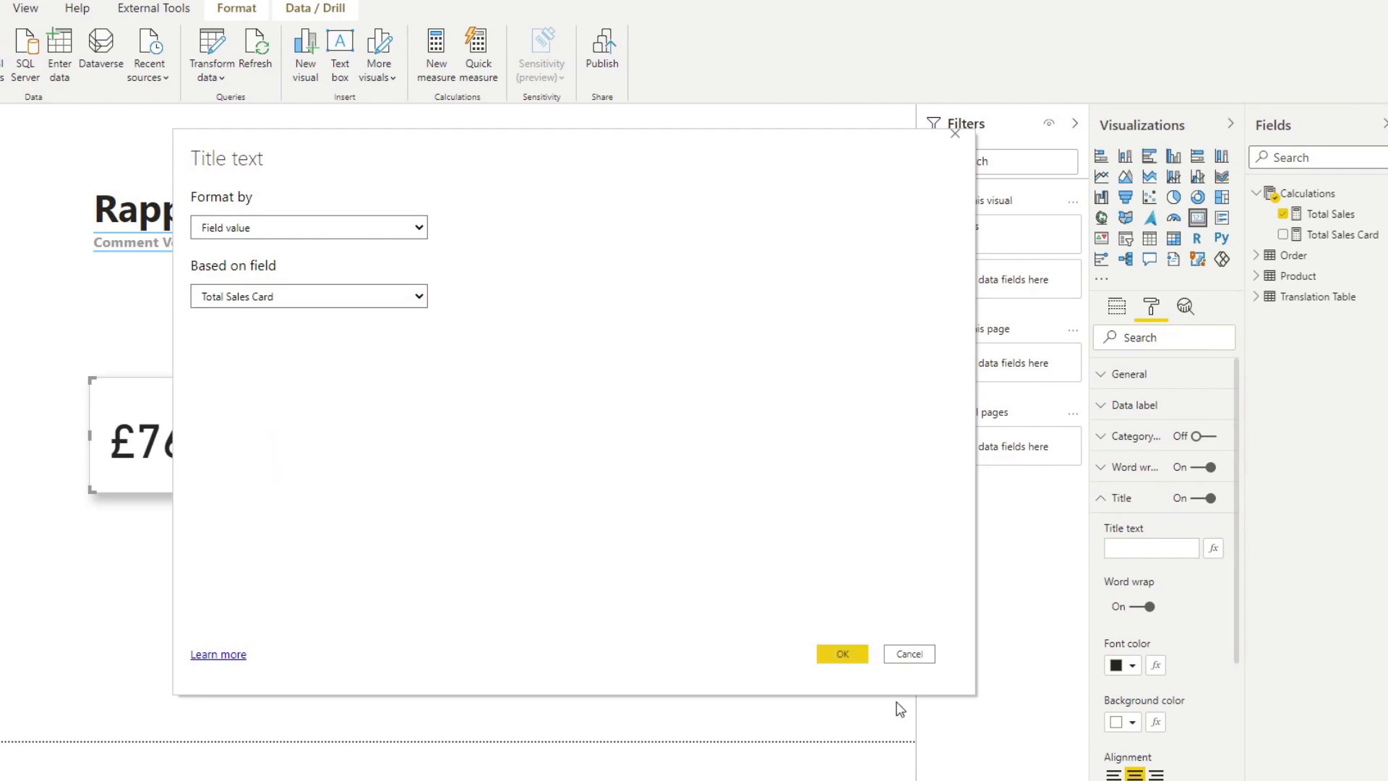
left_click(853, 656)
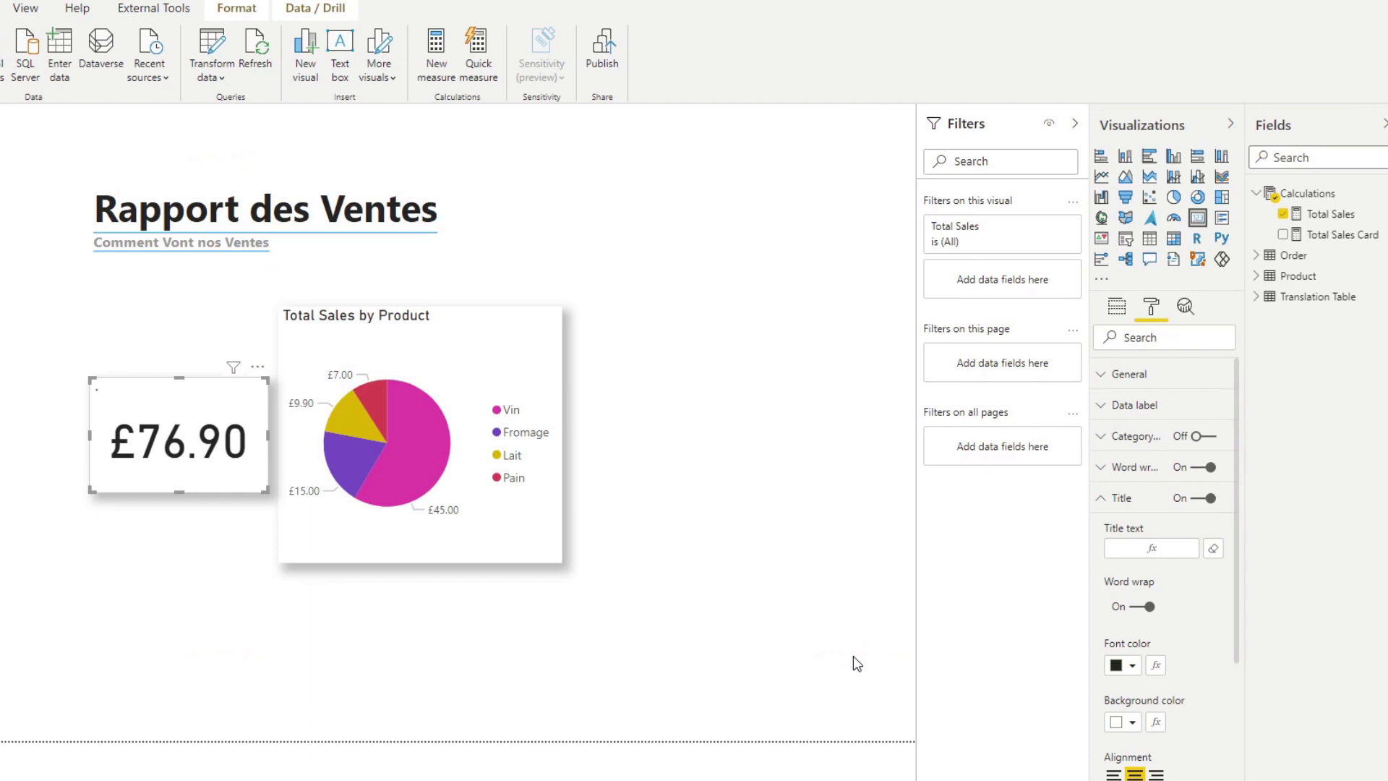
left_click(232, 623)
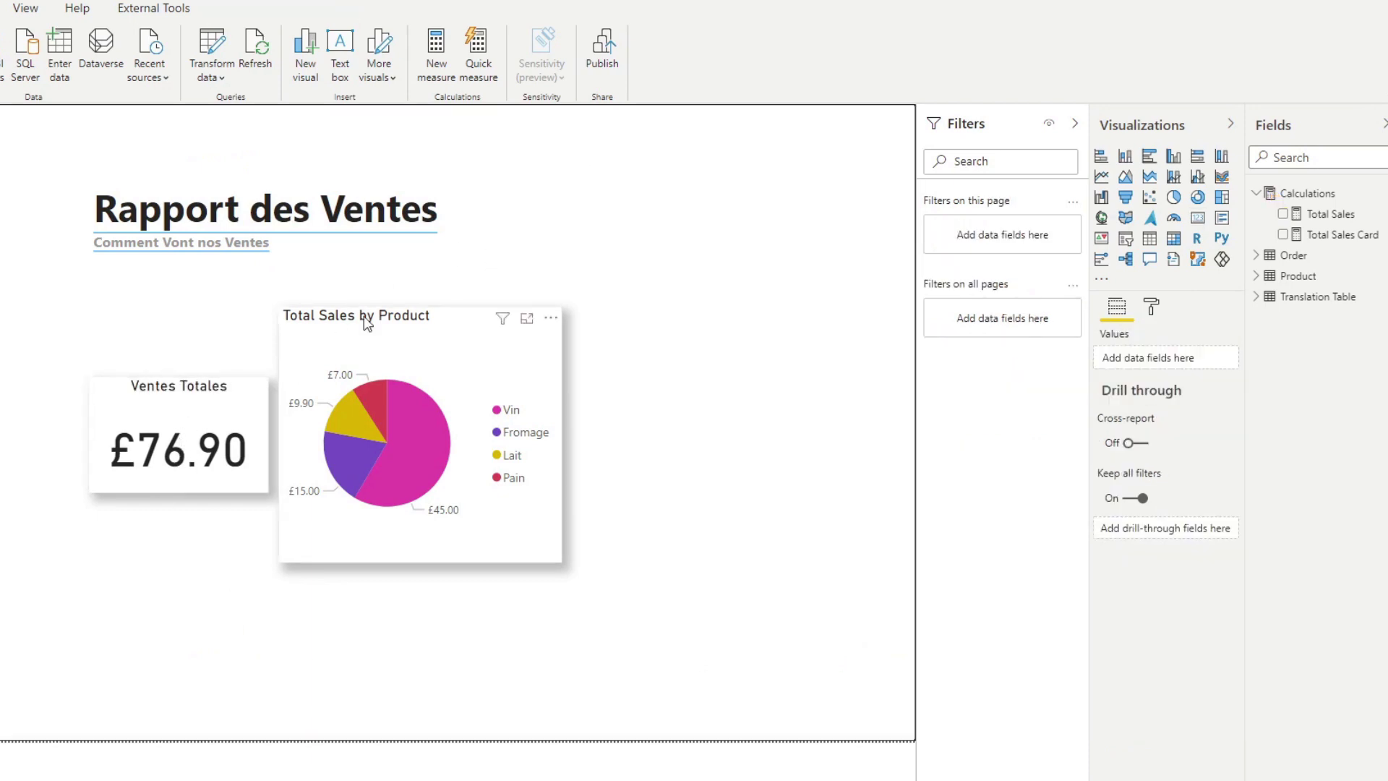
Step: Create measure Pie Chart Title = CALCULATE(MAX('Translation Table'[Value]), 'Translation Table'[Entity] = "Pie Chart Title")
left_click(405, 332)
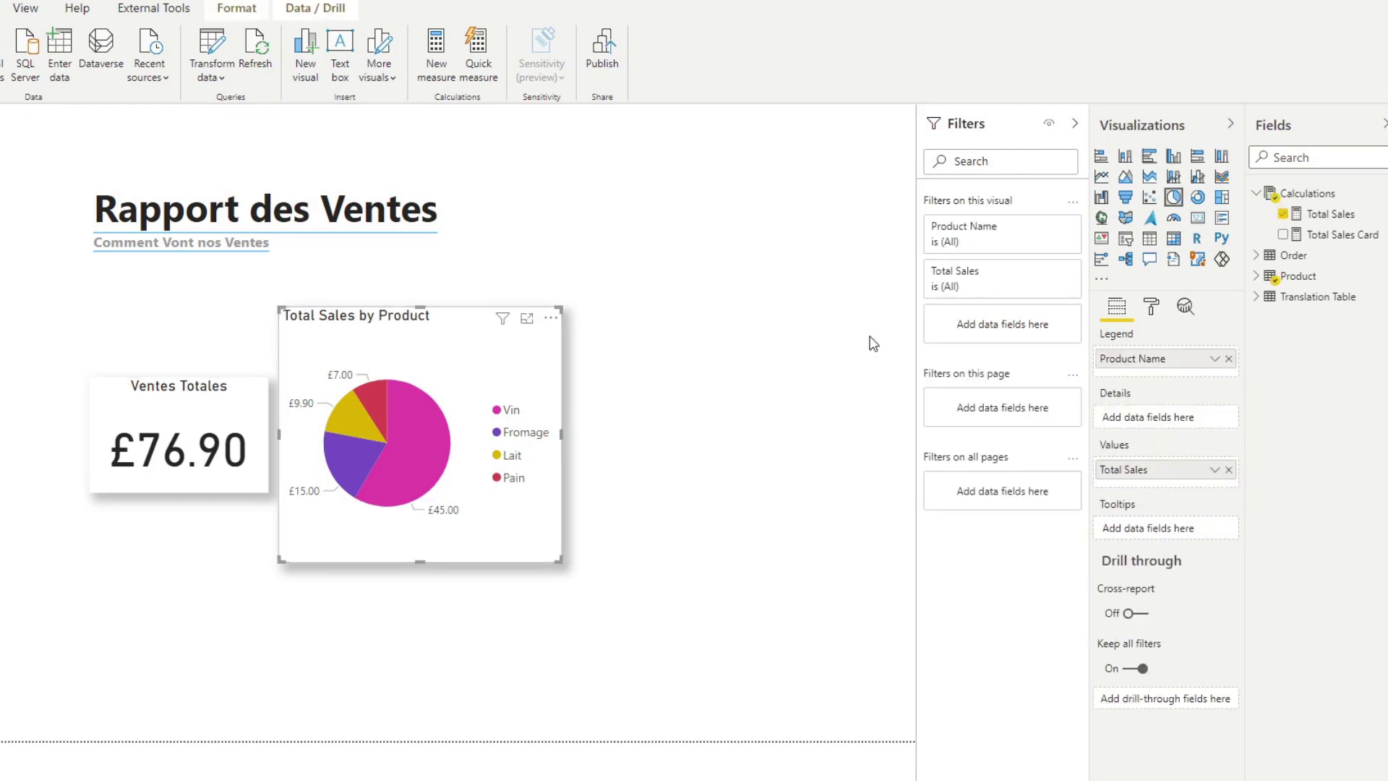
right_click(1316, 195)
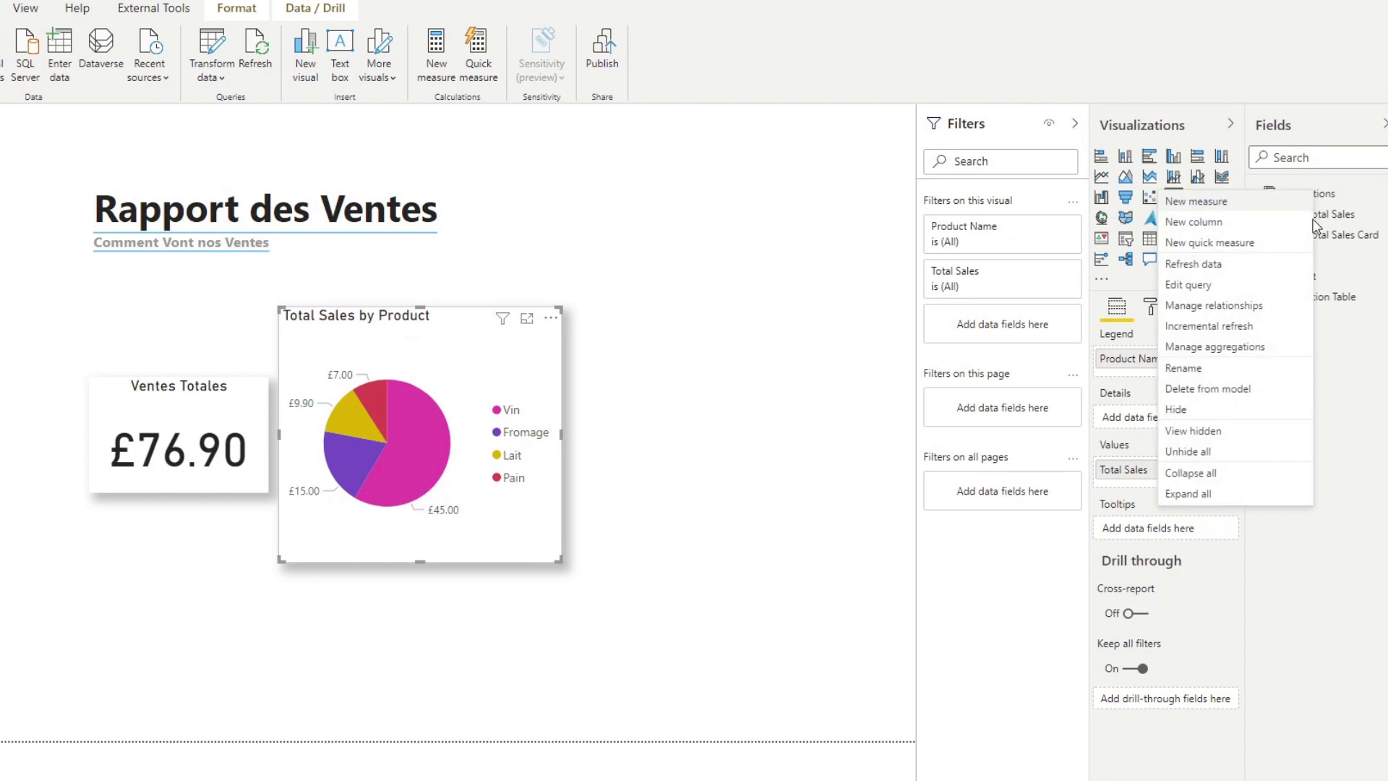
left_click(1256, 215)
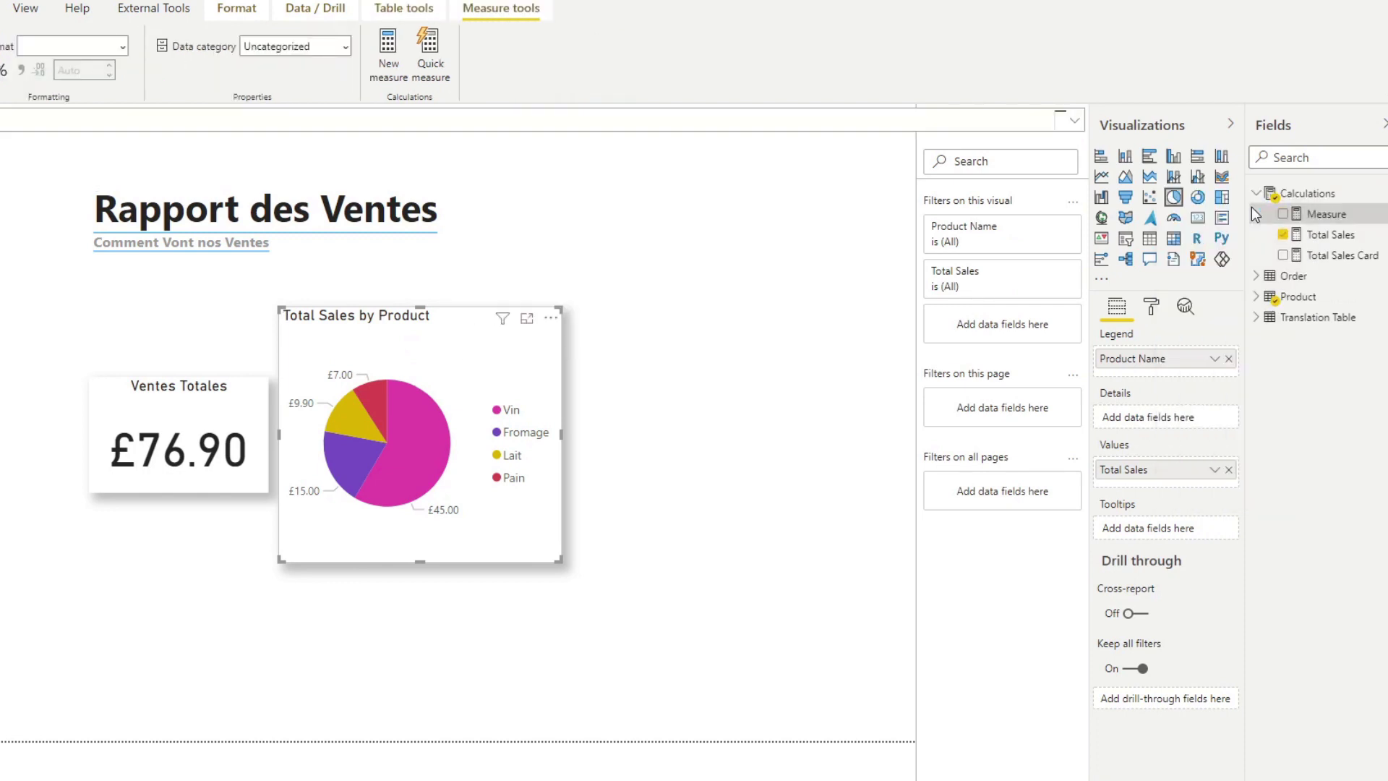
type("Pie Chart Ti")
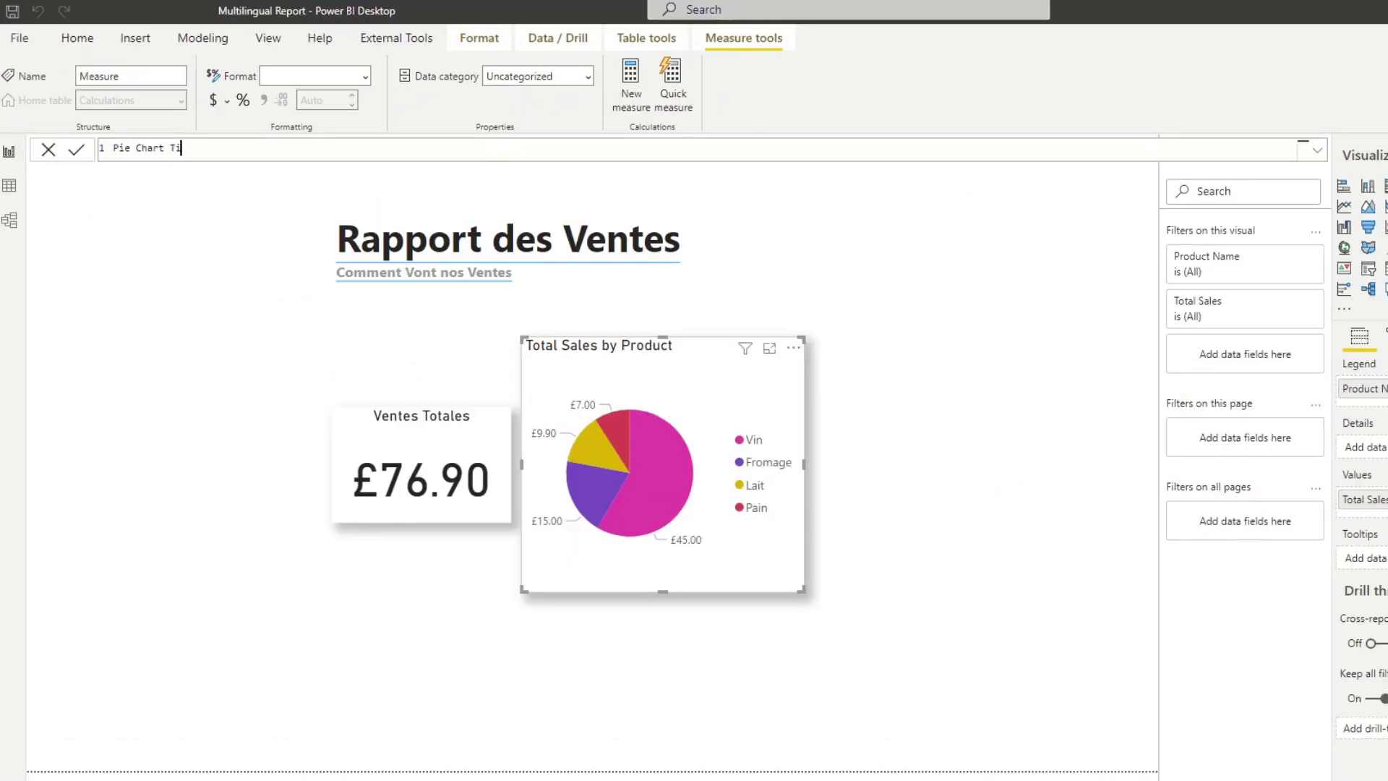
type("tle =")
key("shift+Return")
type("CALCULATE(")
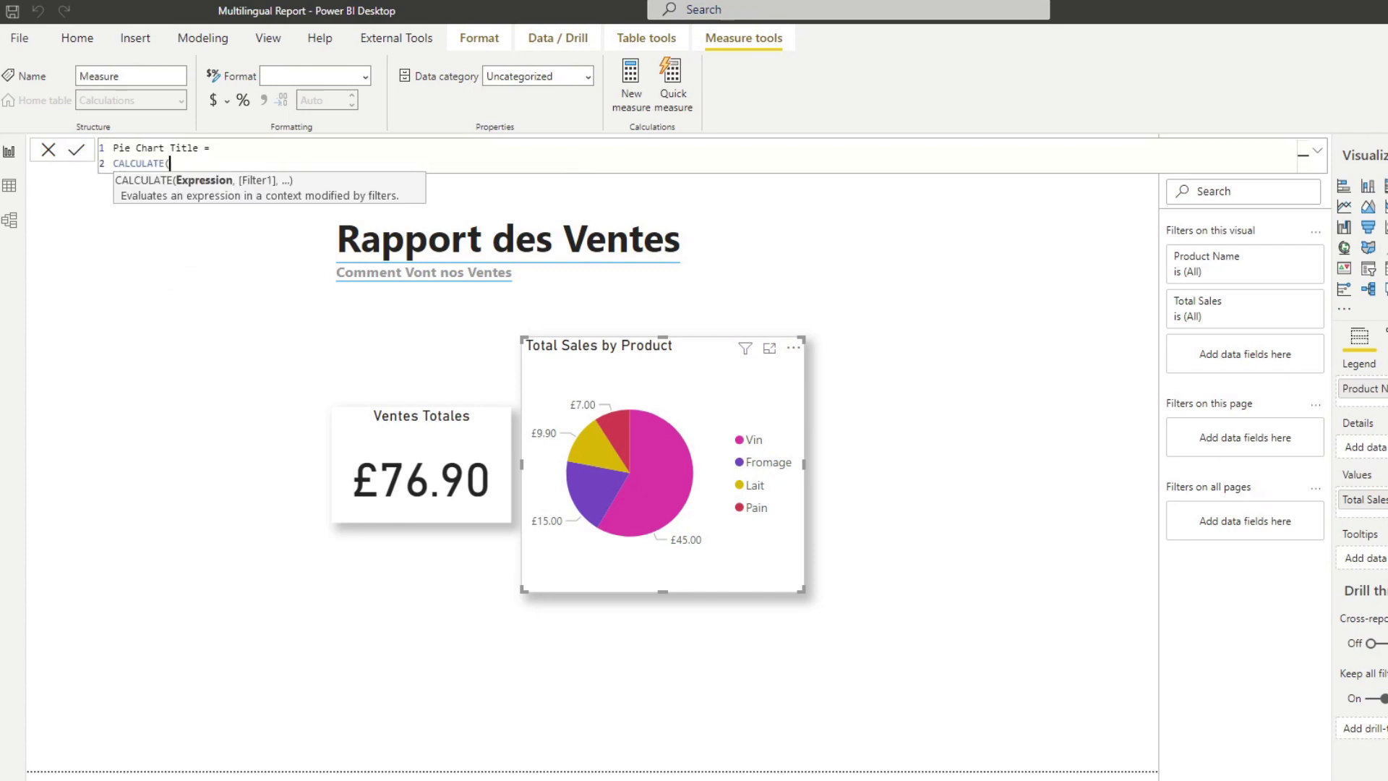
key("shift+Return")
type("MAX")
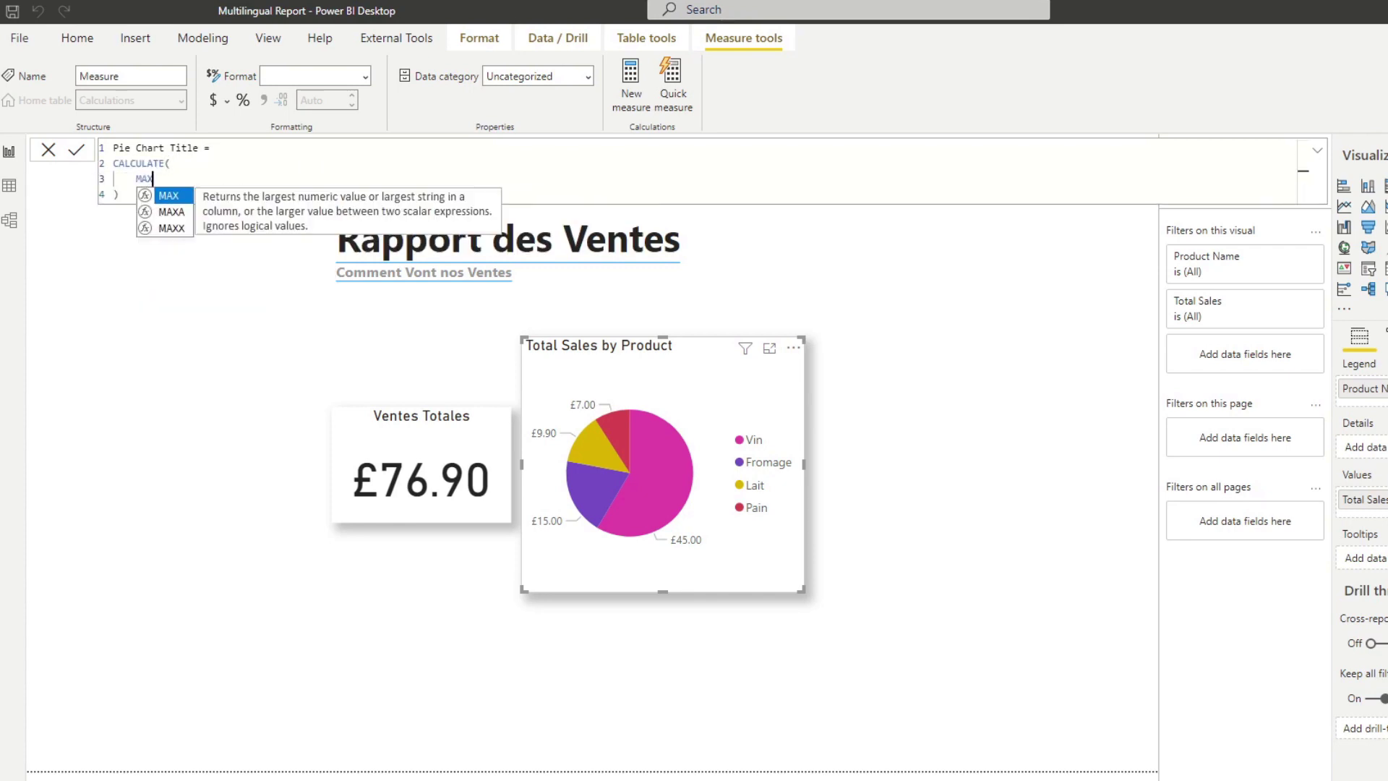
type("('Translation Table'[Value]")
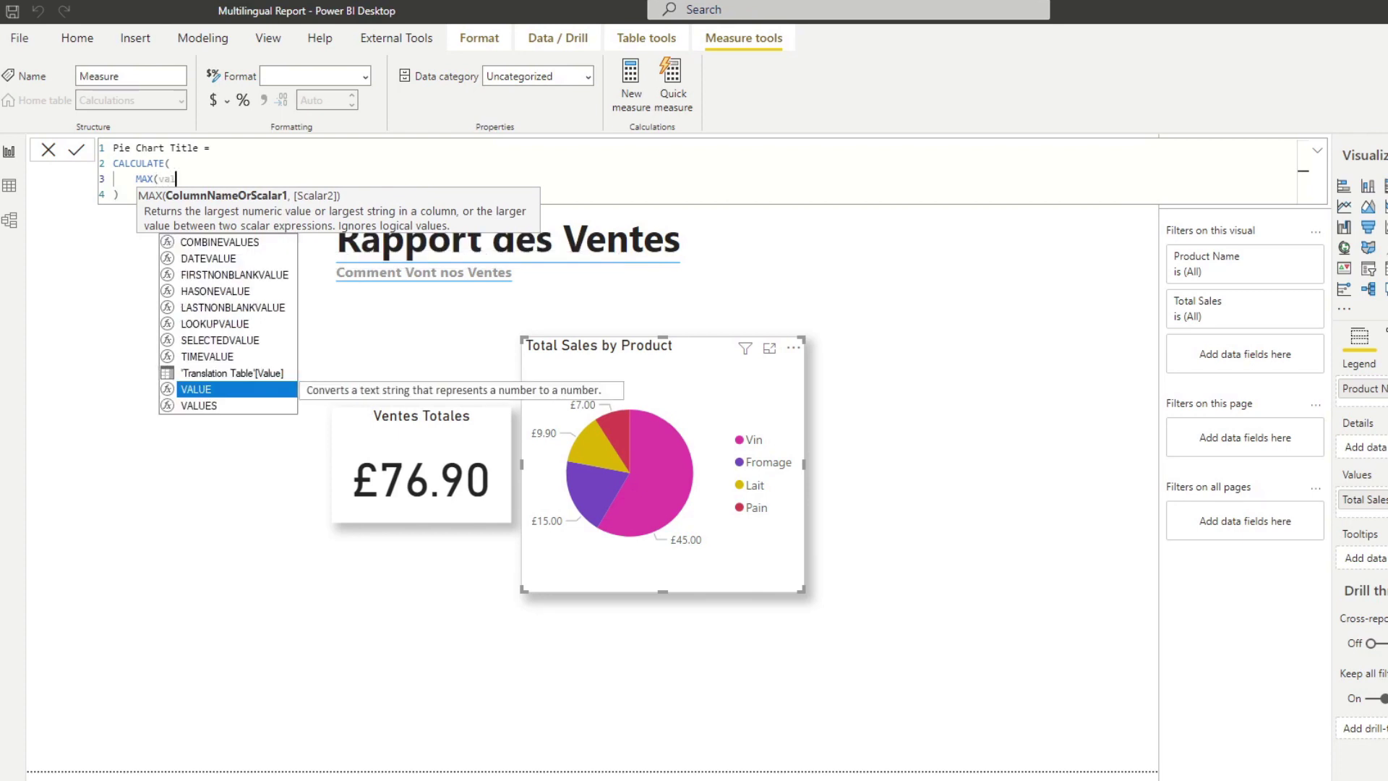
type(" )")
key("shift+Return")
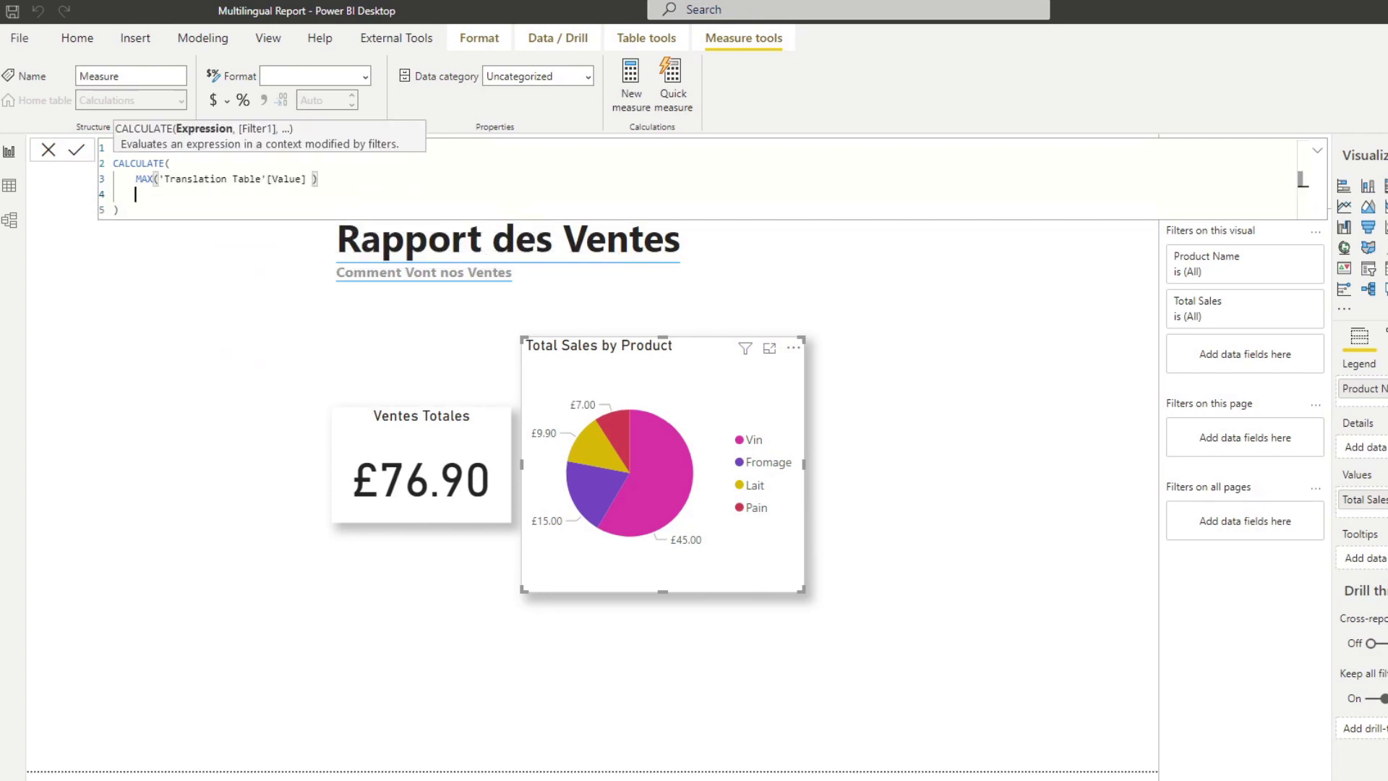
type(",")
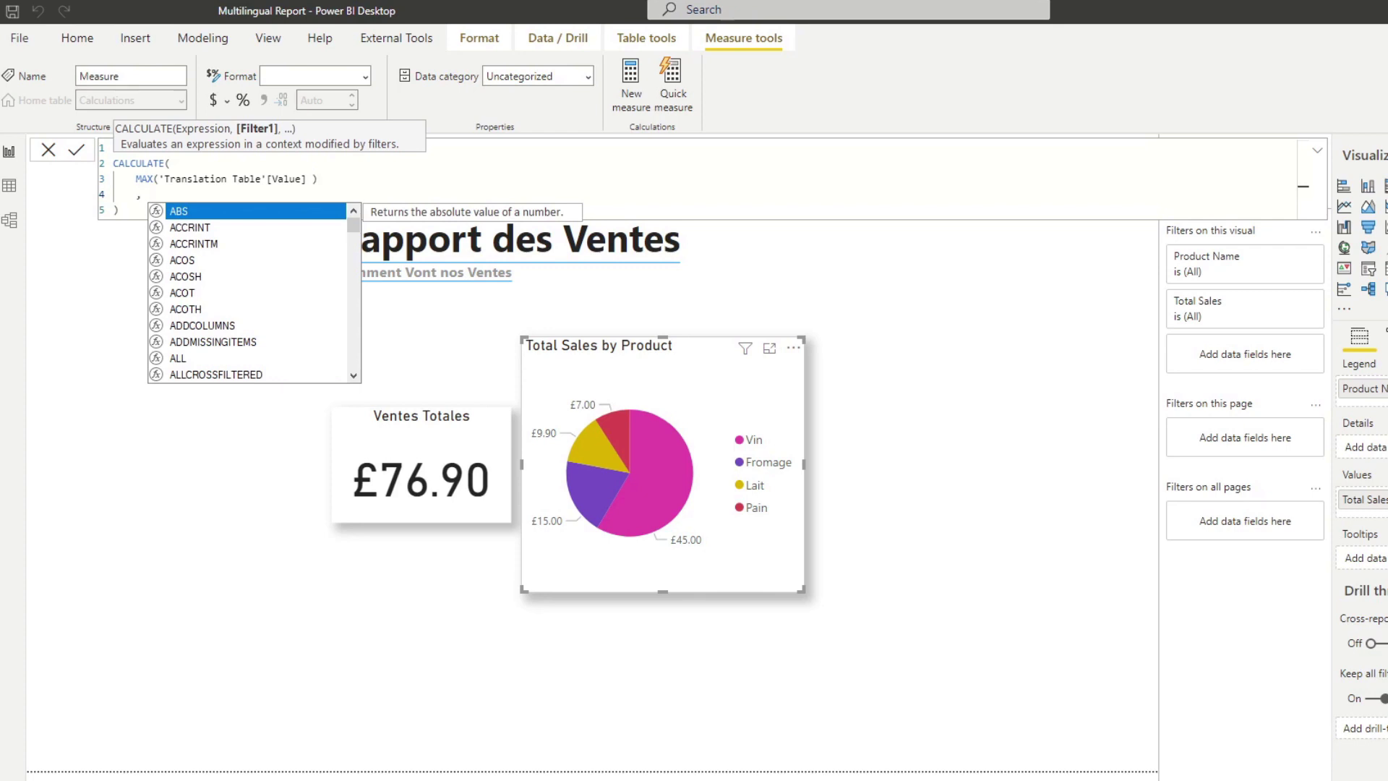
type(" 'Translation Table'[Entity] = \"Pie Cha")
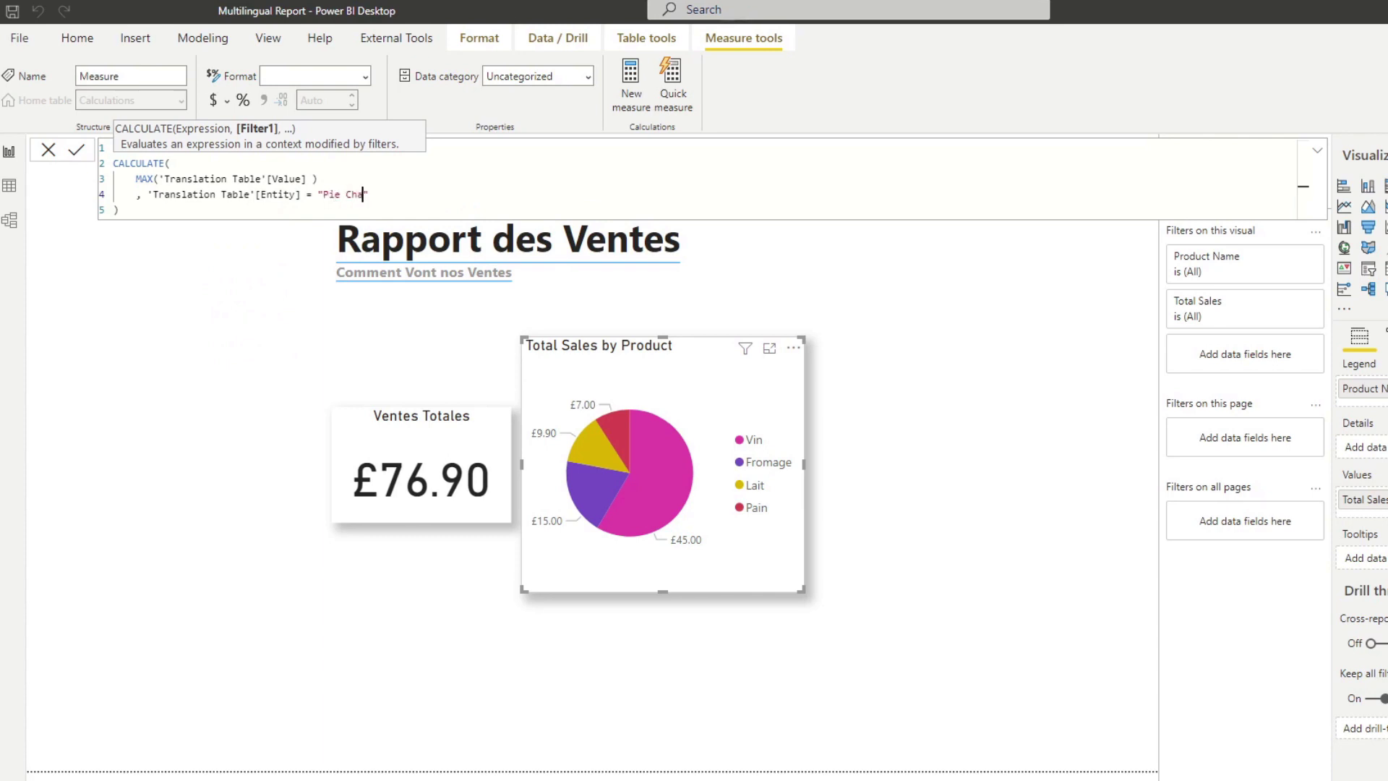
type(")")
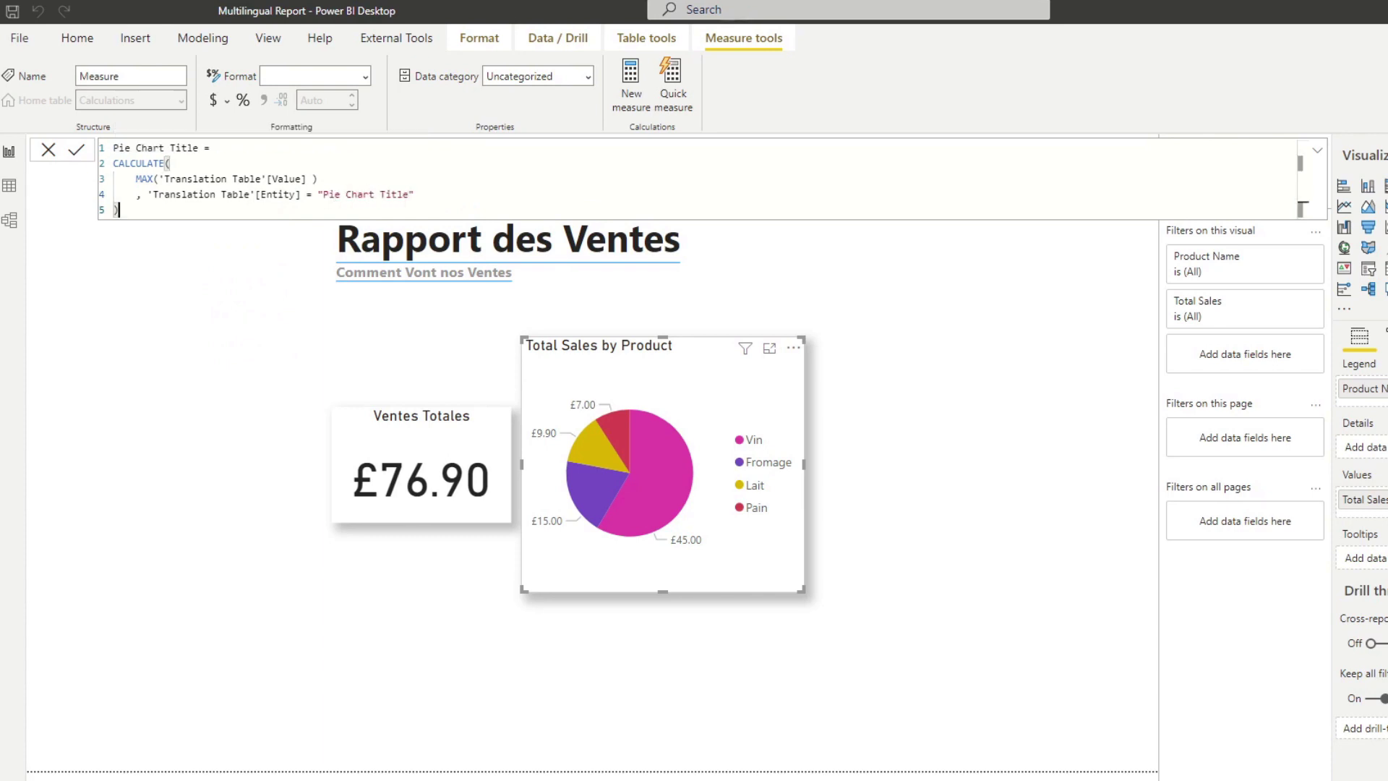
key("Return")
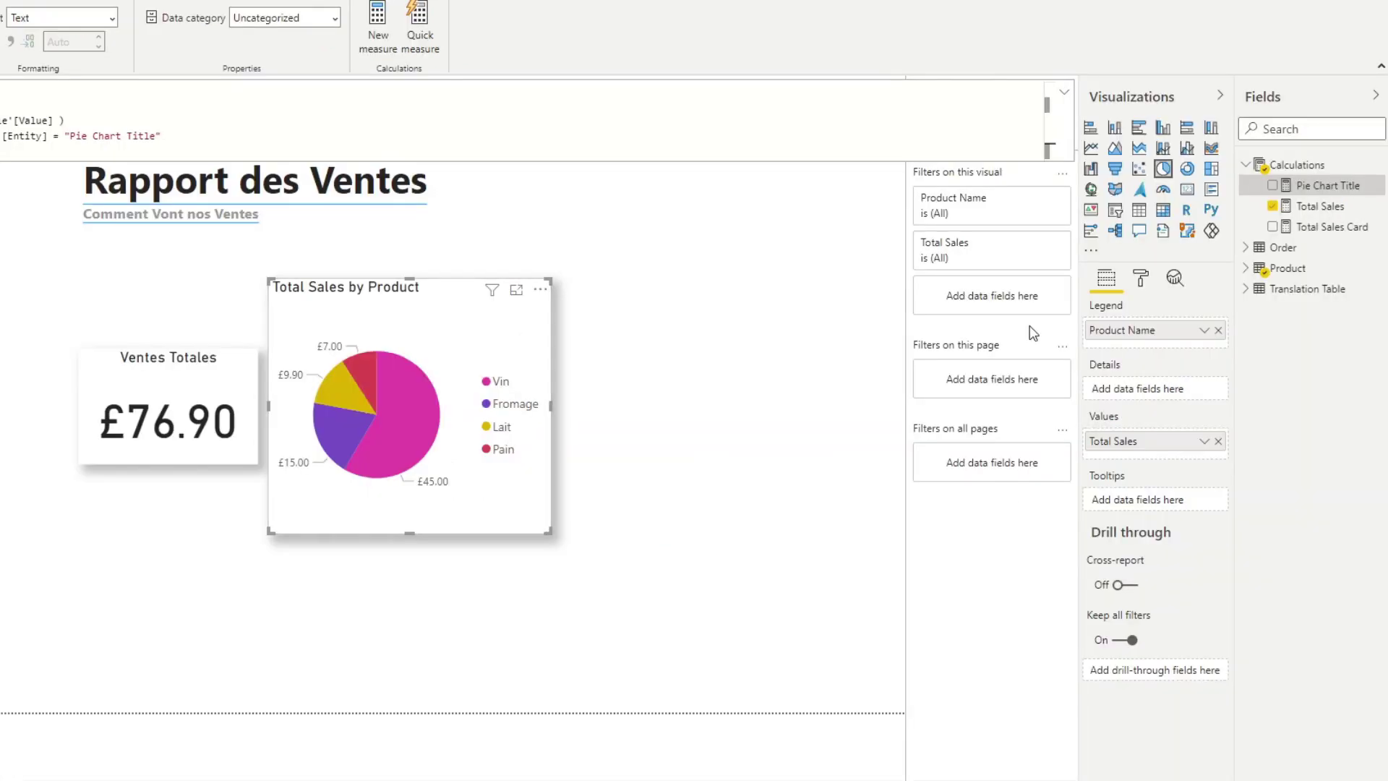
Step: Delete the pie chart's static title text in its Title format settings
left_click(1141, 282)
left_click(1131, 471)
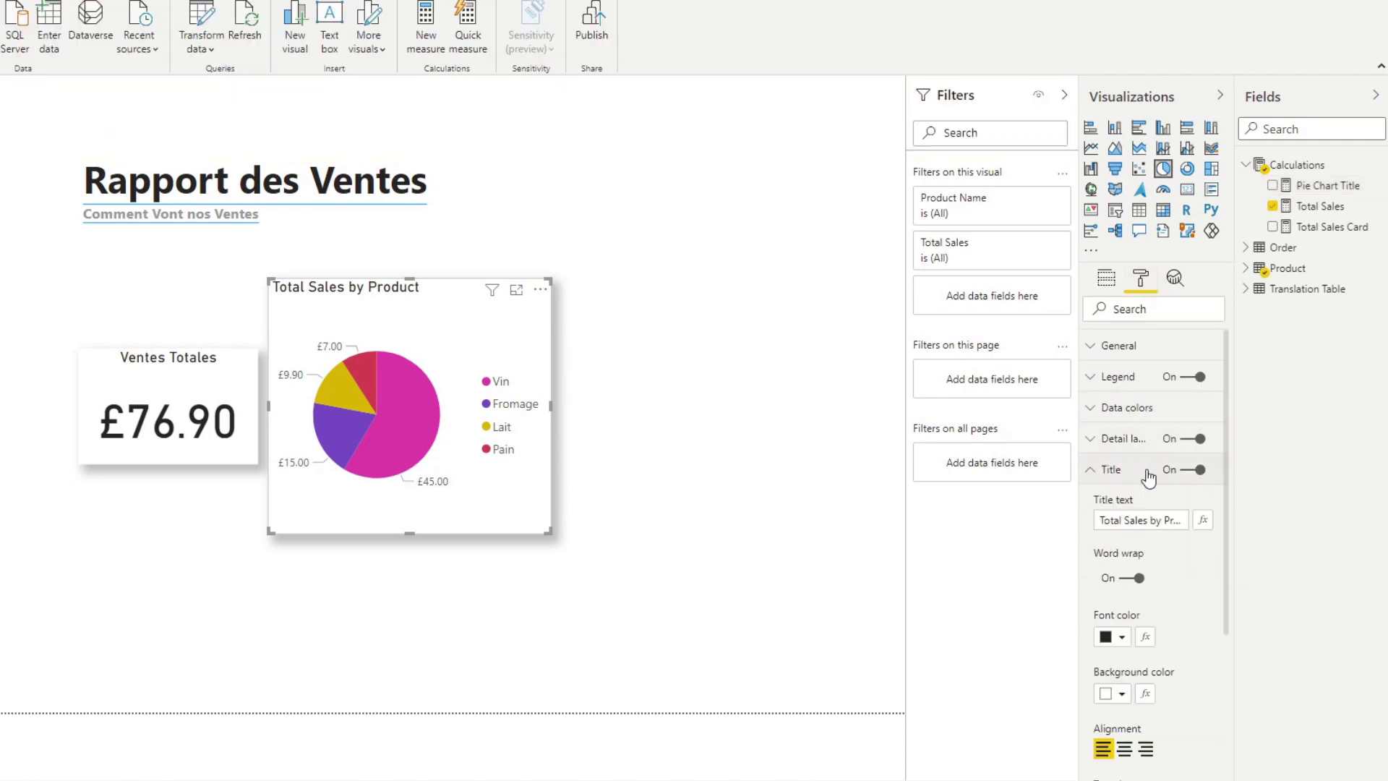
left_click(1174, 521)
key("ctrl+a")
key("BackSpace")
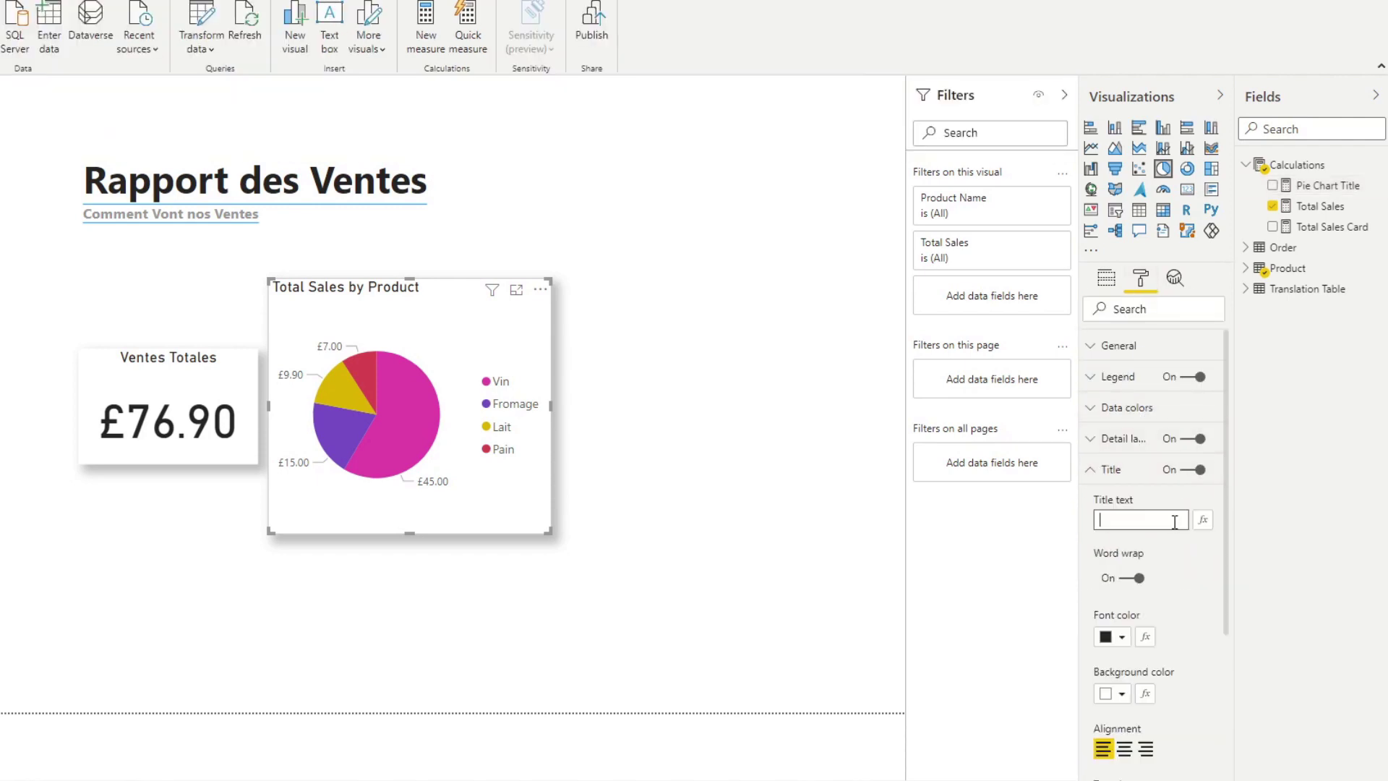
Step: Base the pie chart title on the Pie Chart Title measure, reading Ventes Totales par Produit
left_click(1203, 520)
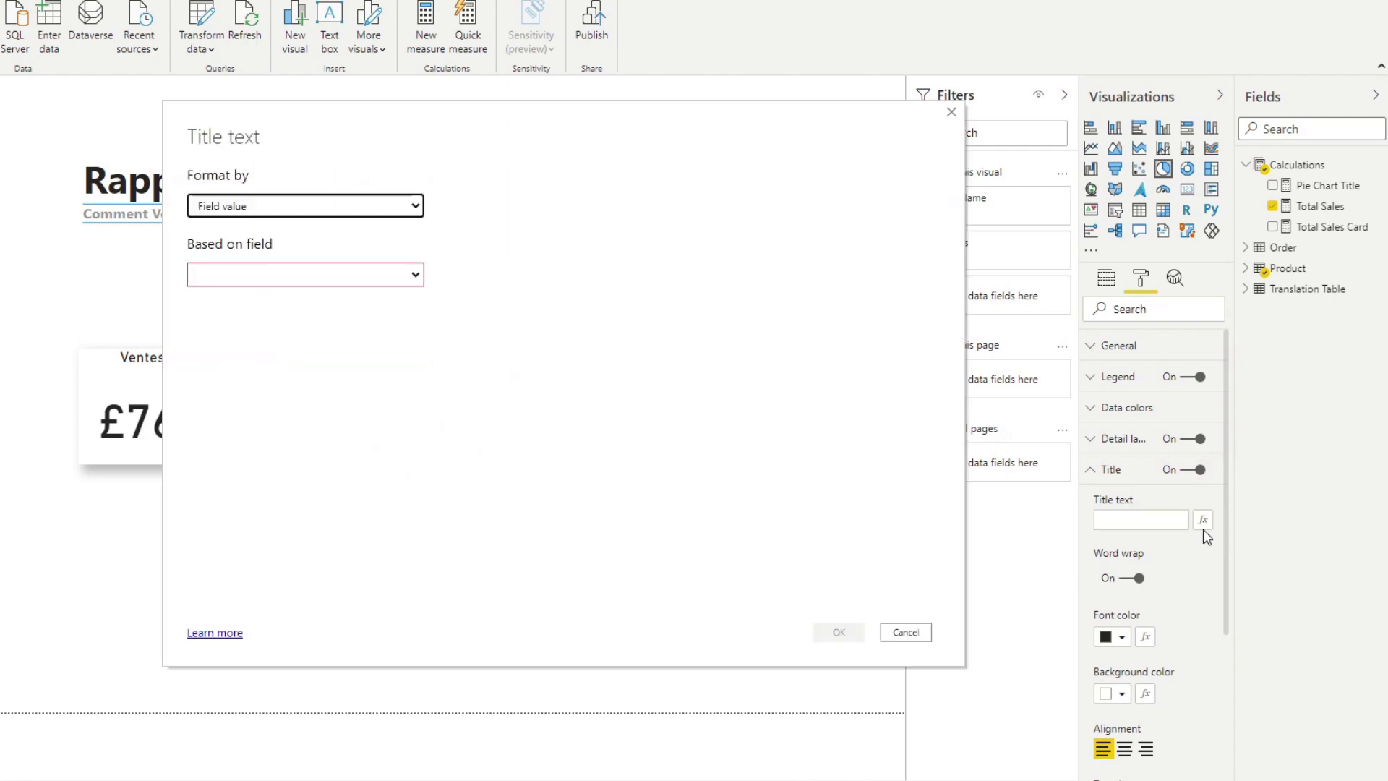
left_click(248, 276)
left_click(220, 337)
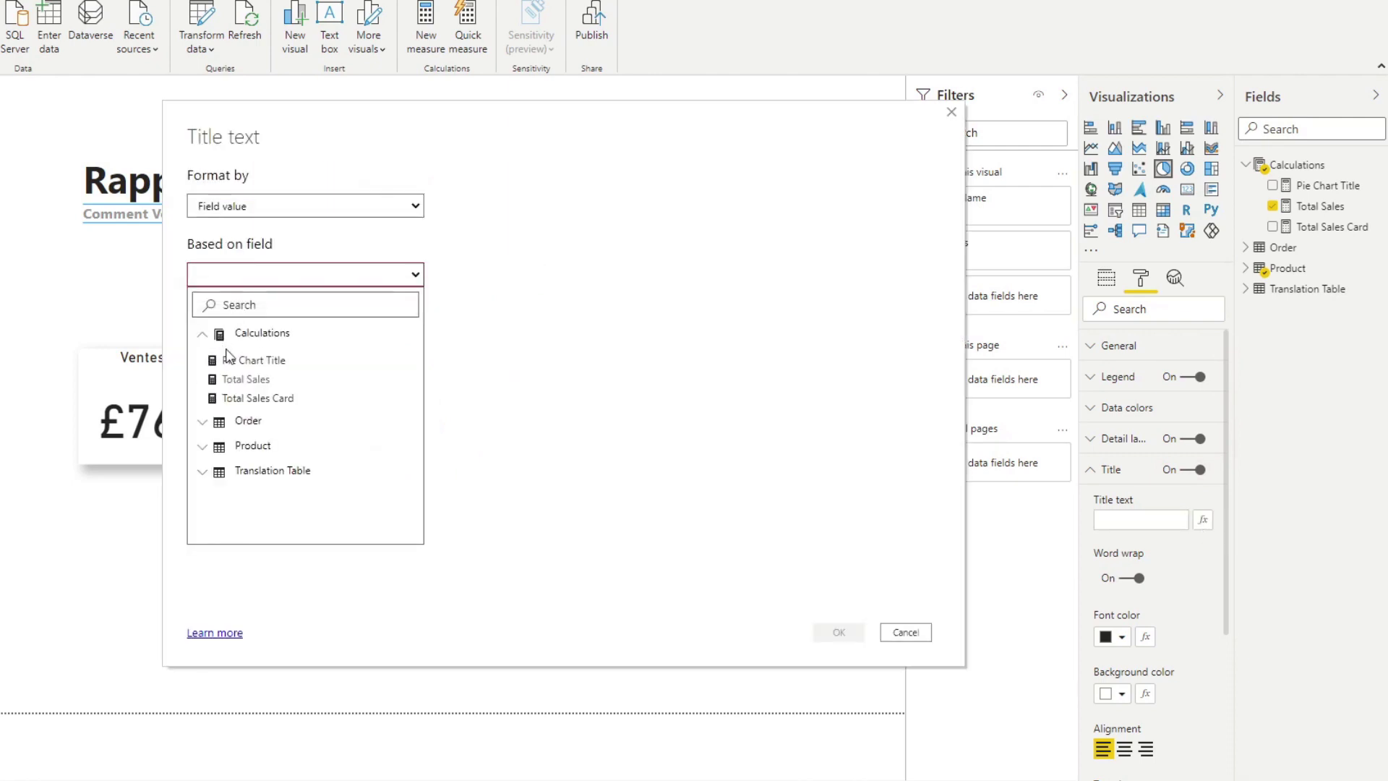
left_click(275, 361)
left_click(824, 635)
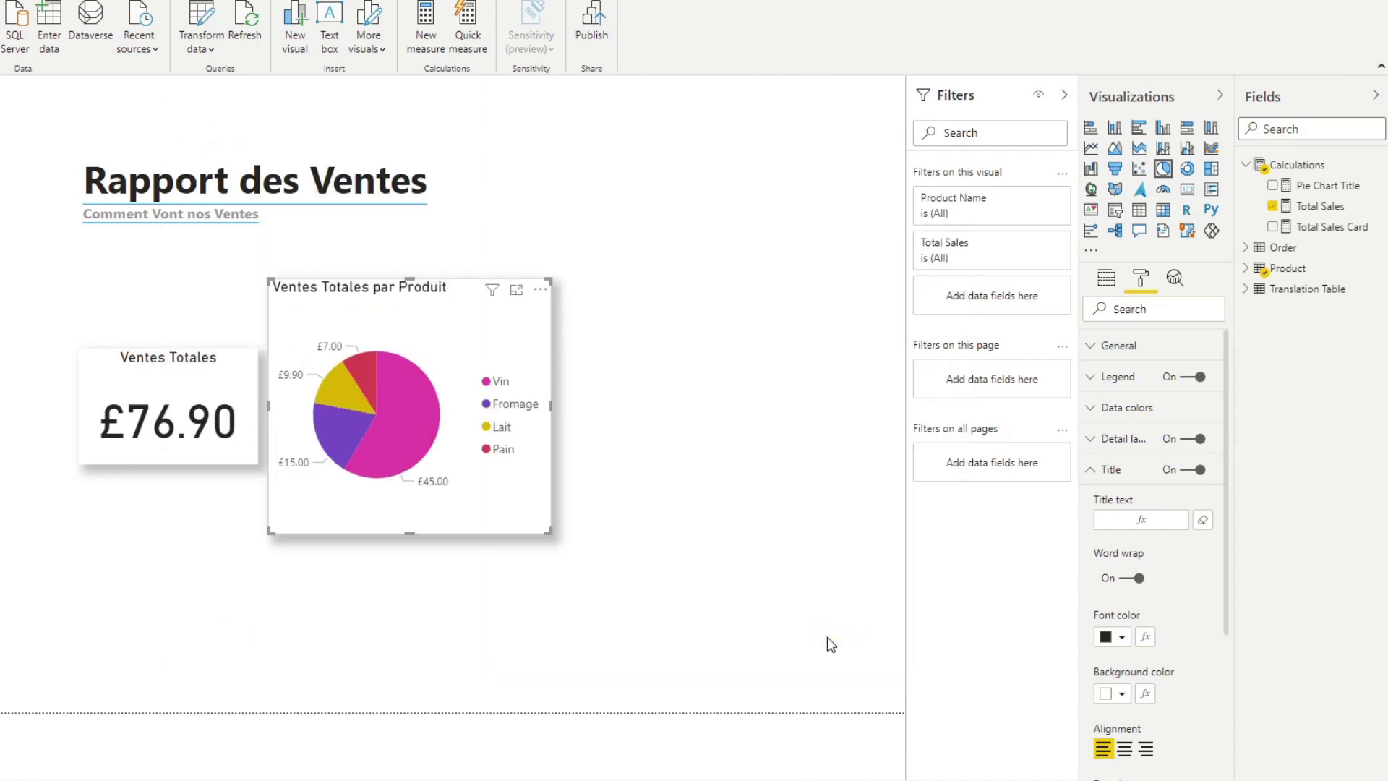
left_click(730, 412)
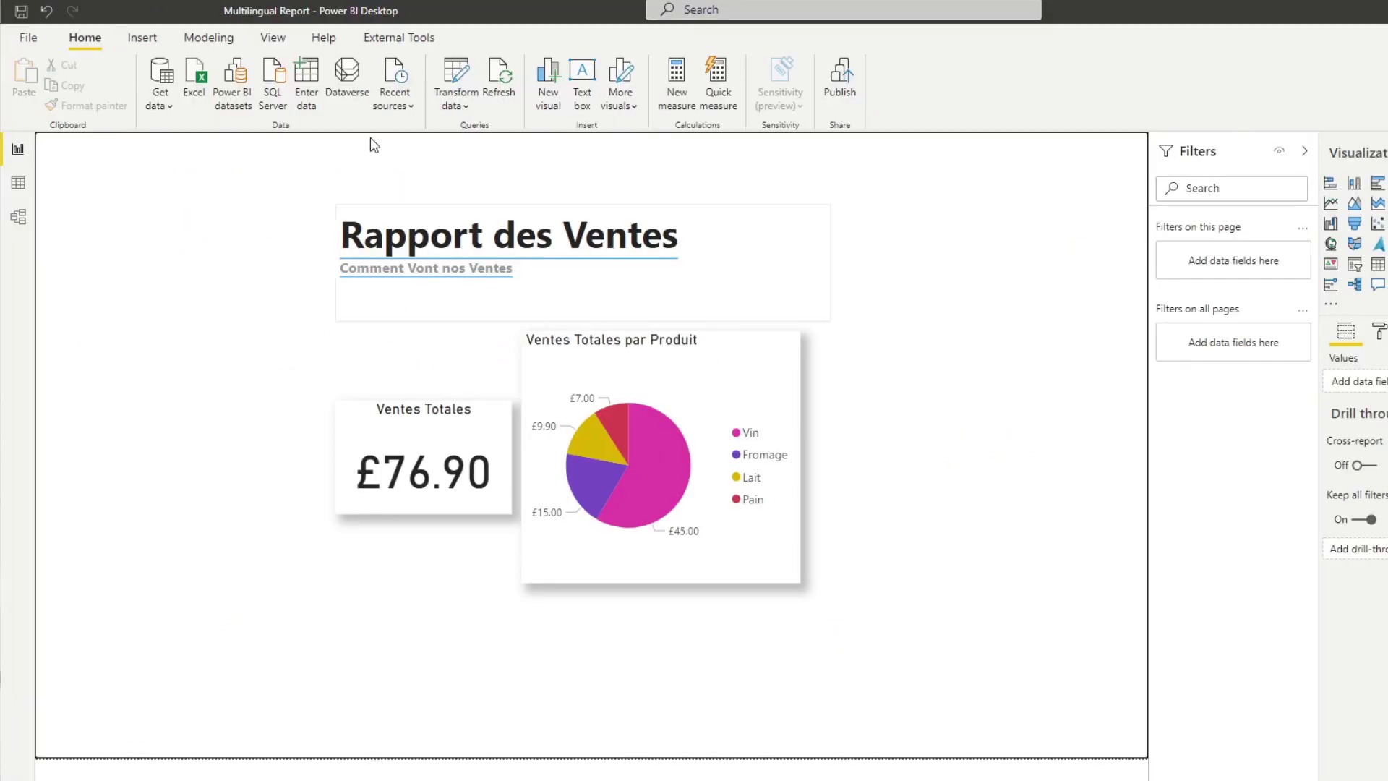
Step: Set the Language parameter's current value to ES in Power Query and apply the changes
left_click(458, 79)
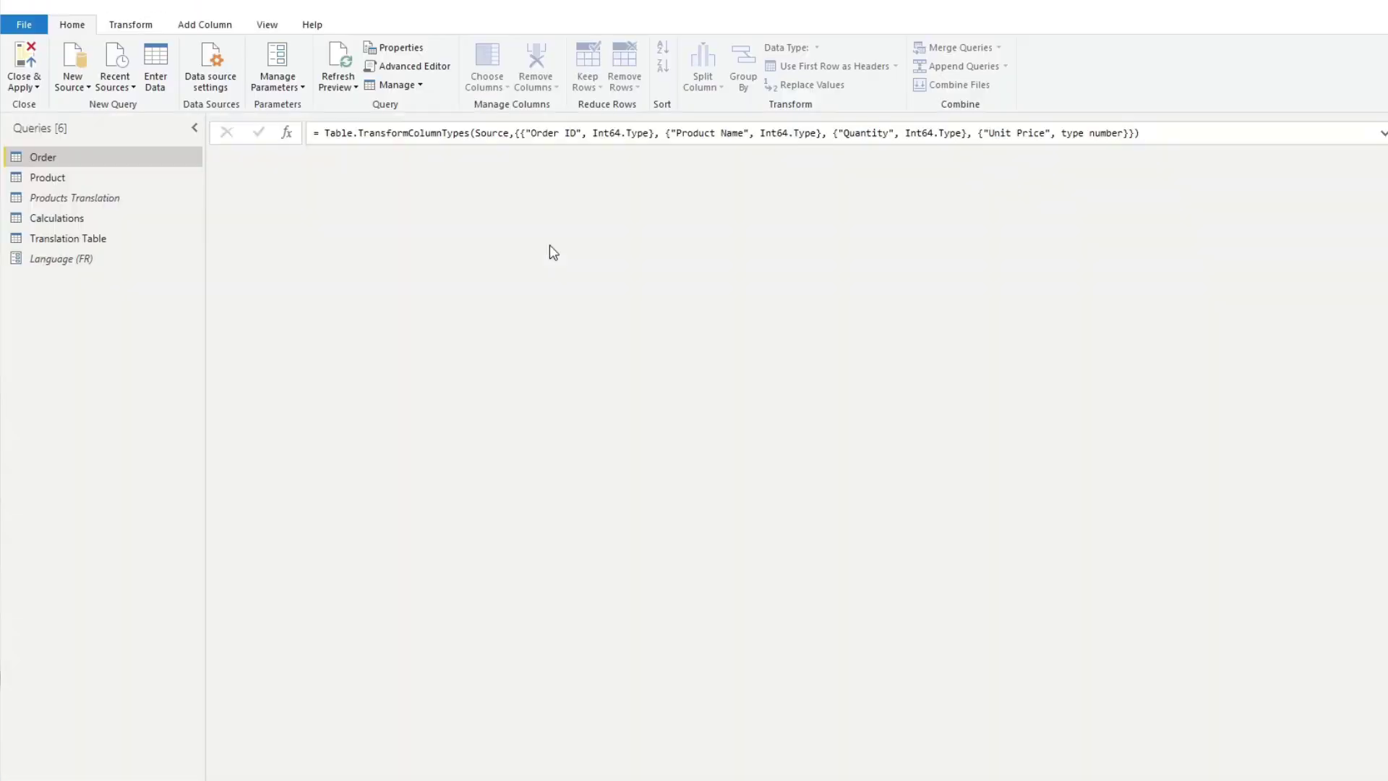
left_click(72, 258)
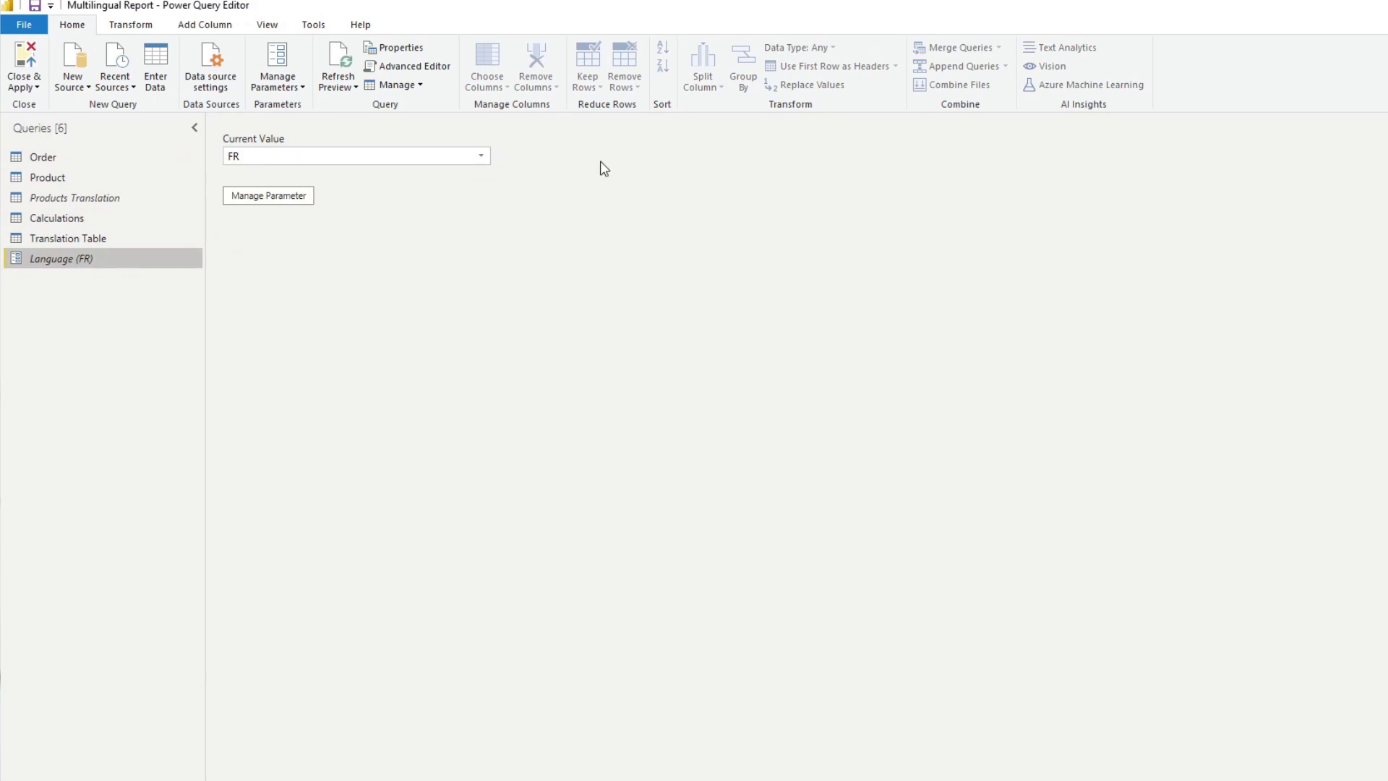
left_click(480, 156)
left_click(366, 189)
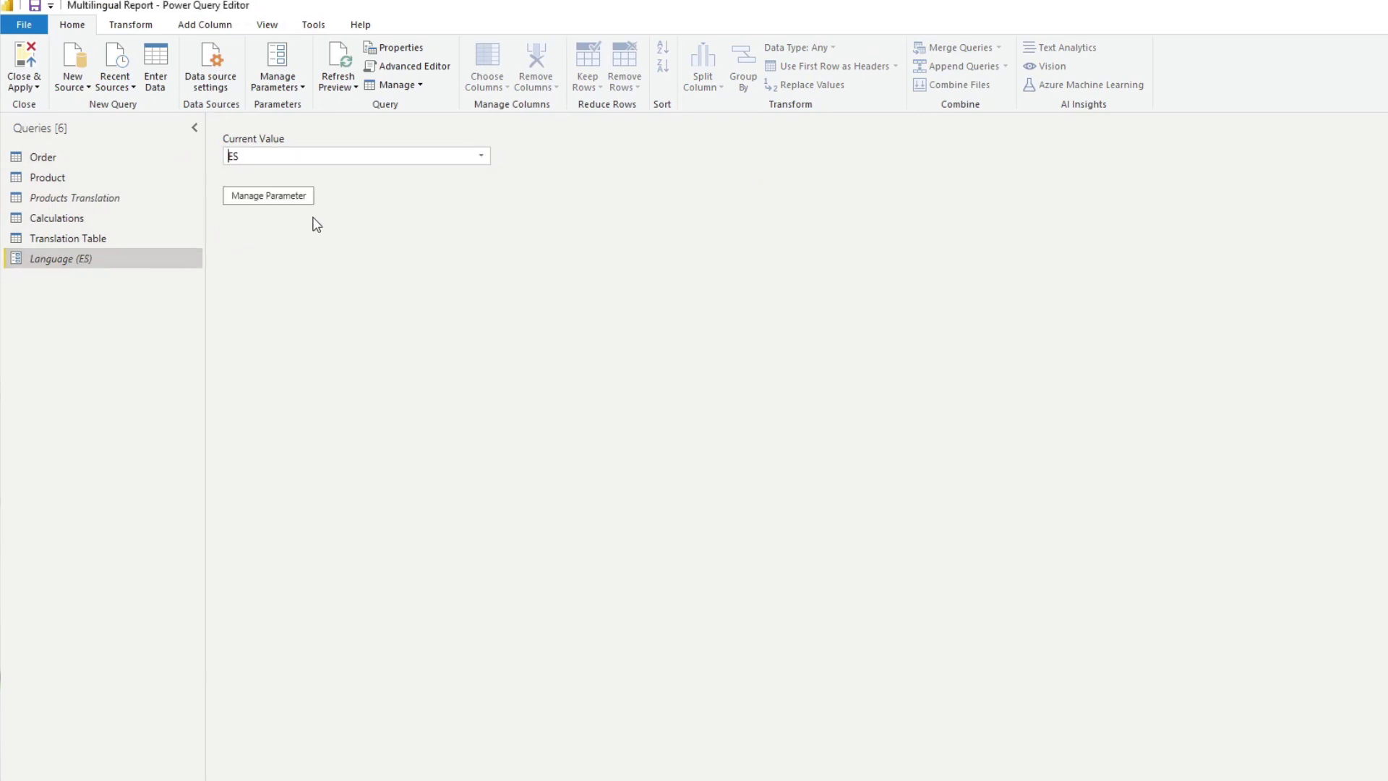
left_click(32, 62)
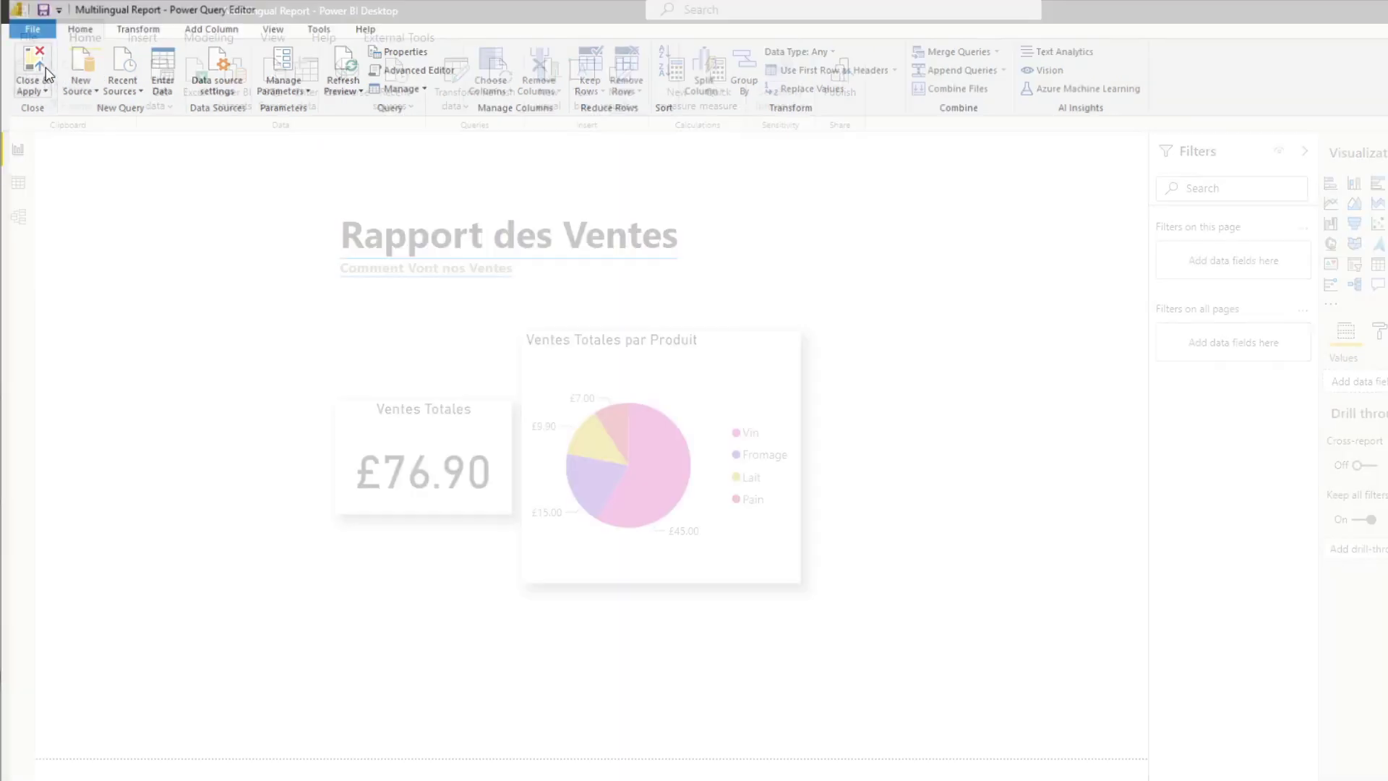